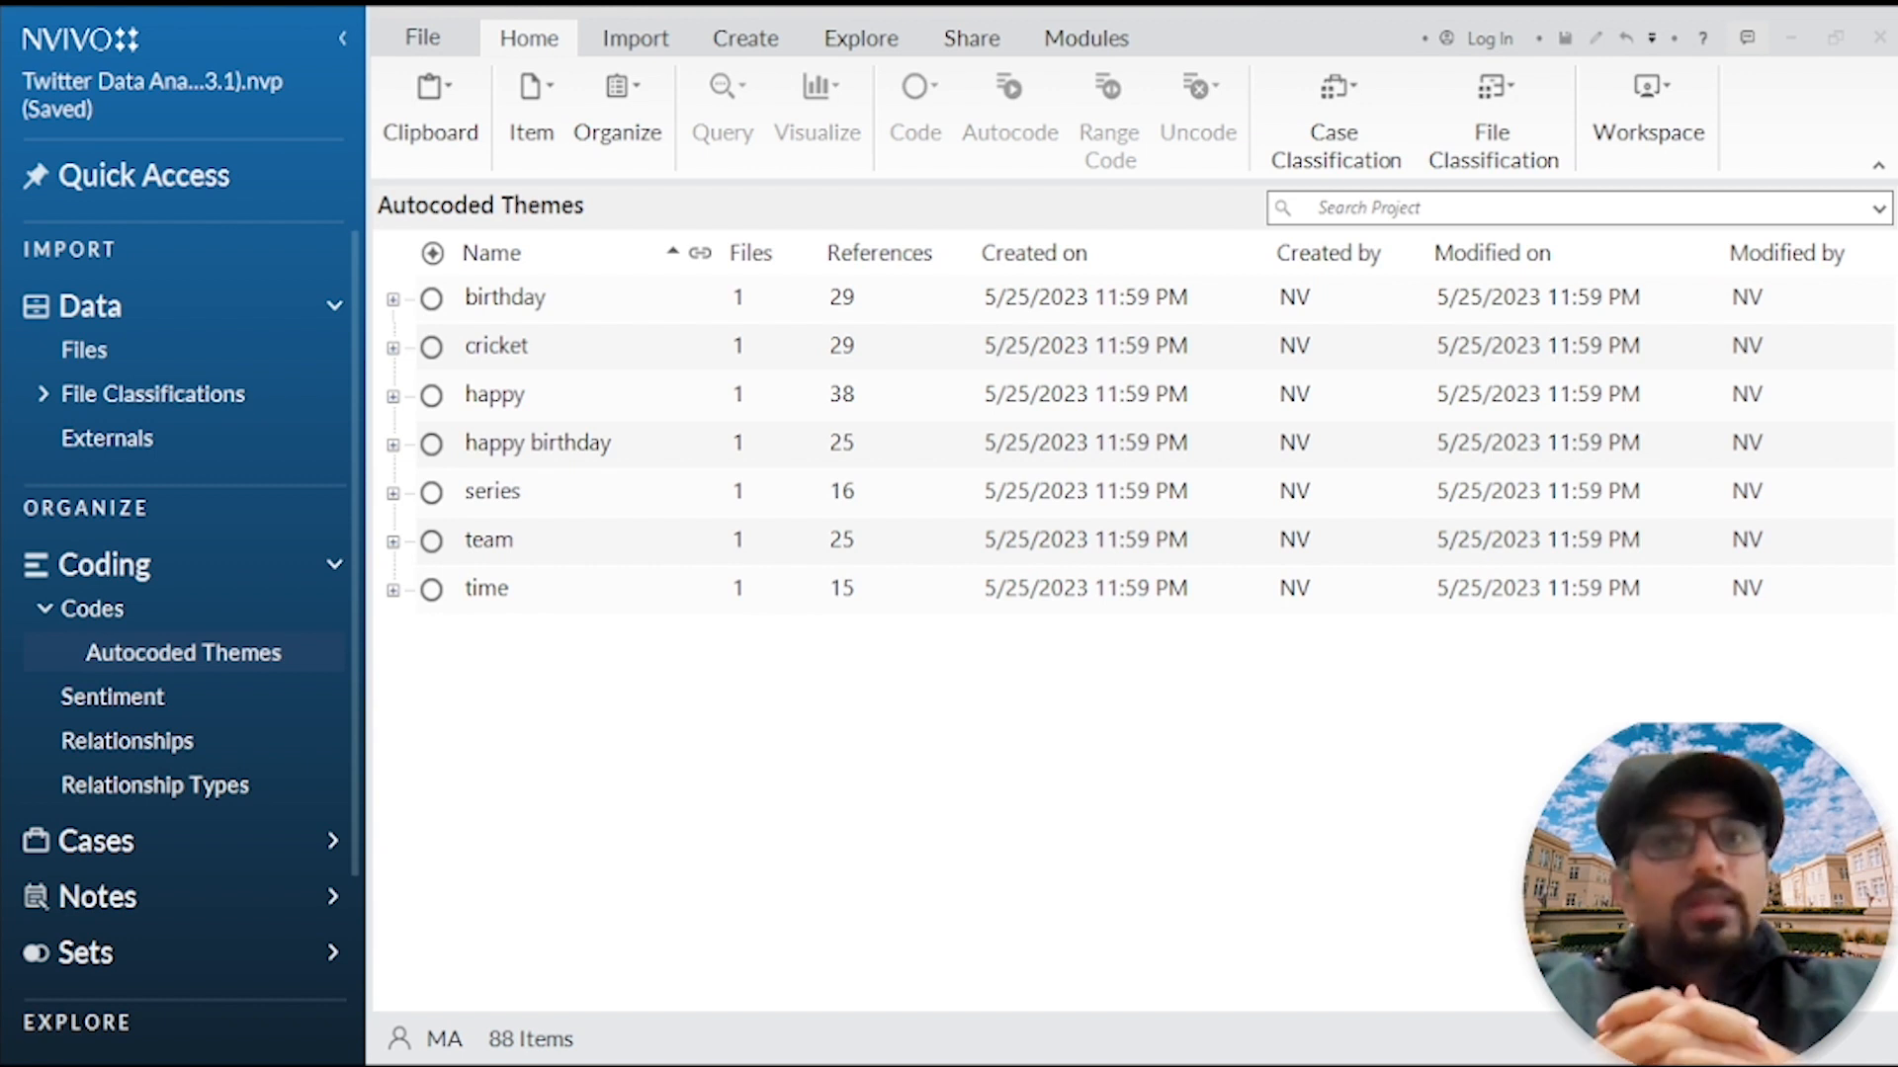
# Step: Examine the subcodes under the birthday, cricket, happy, happy birthday, series, team and time autocoded themes one by one
pyautogui.click(523, 314)
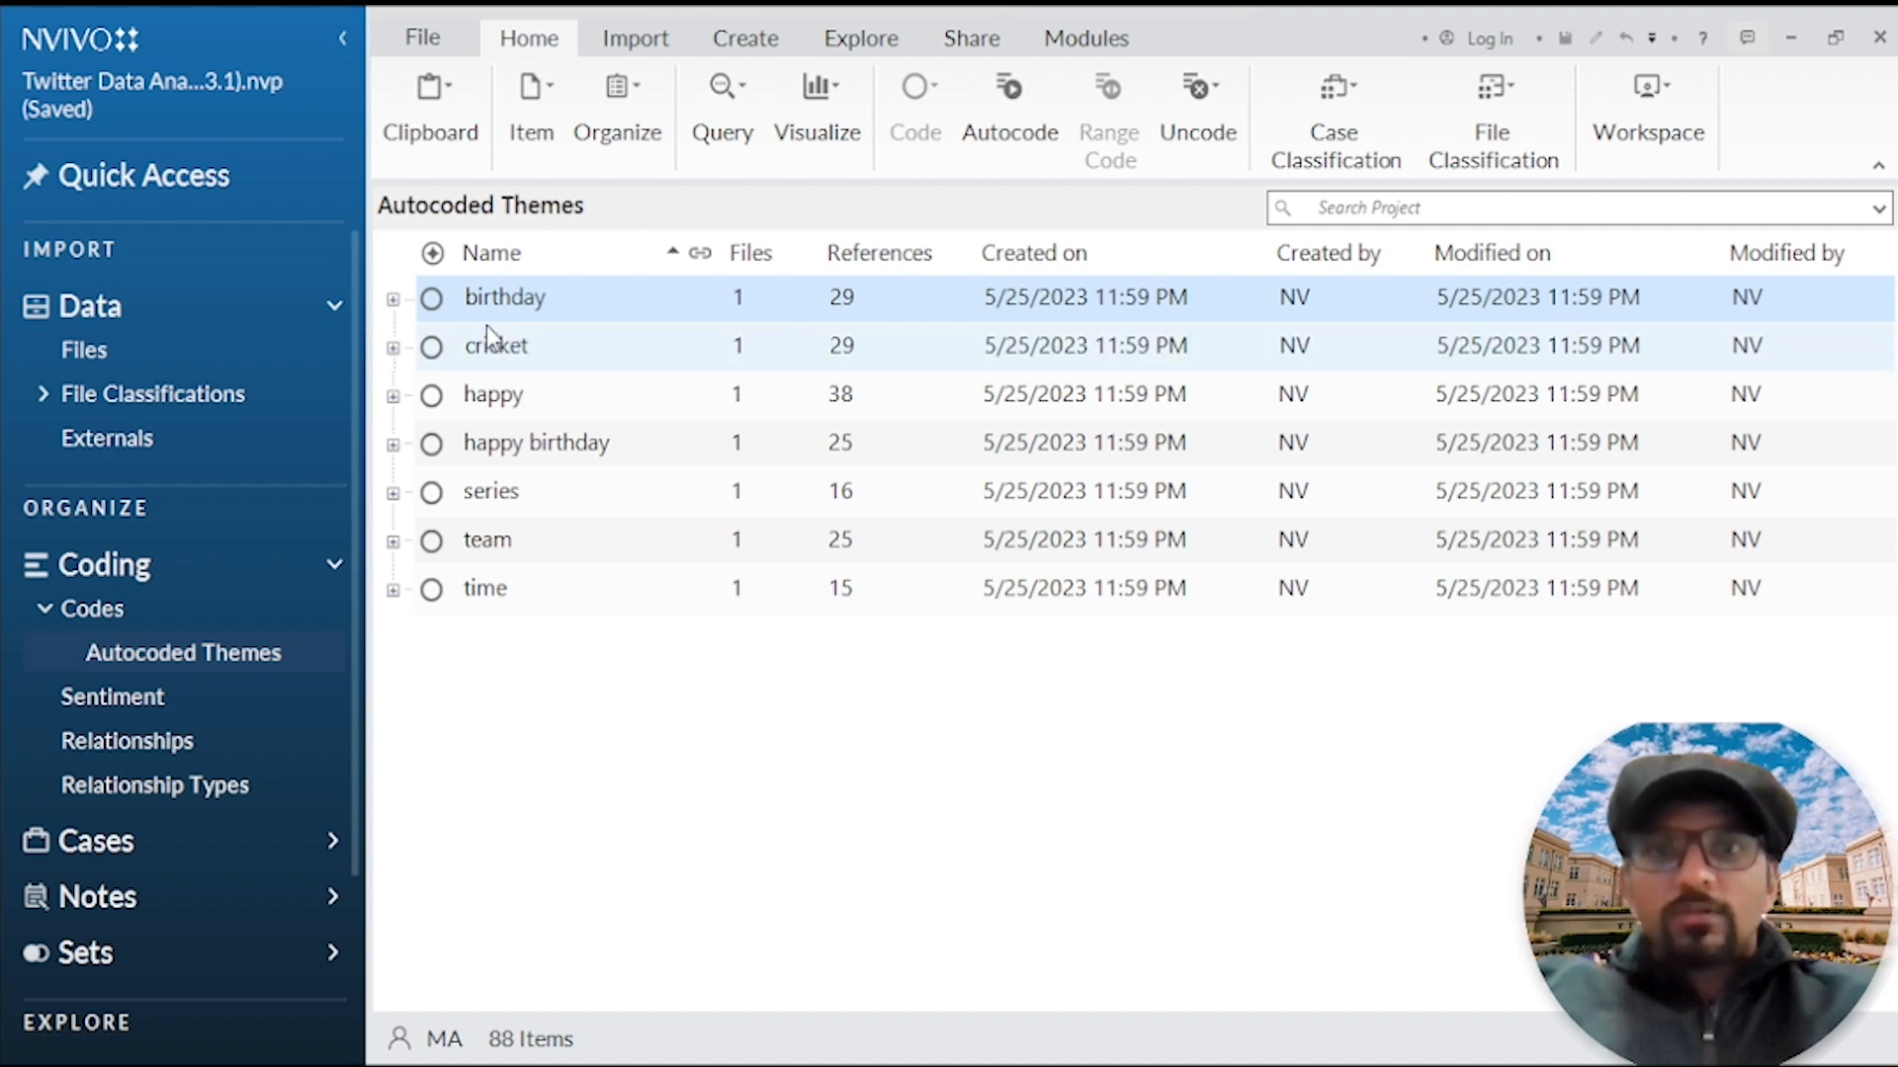
pyautogui.click(392, 299)
pyautogui.click(596, 504)
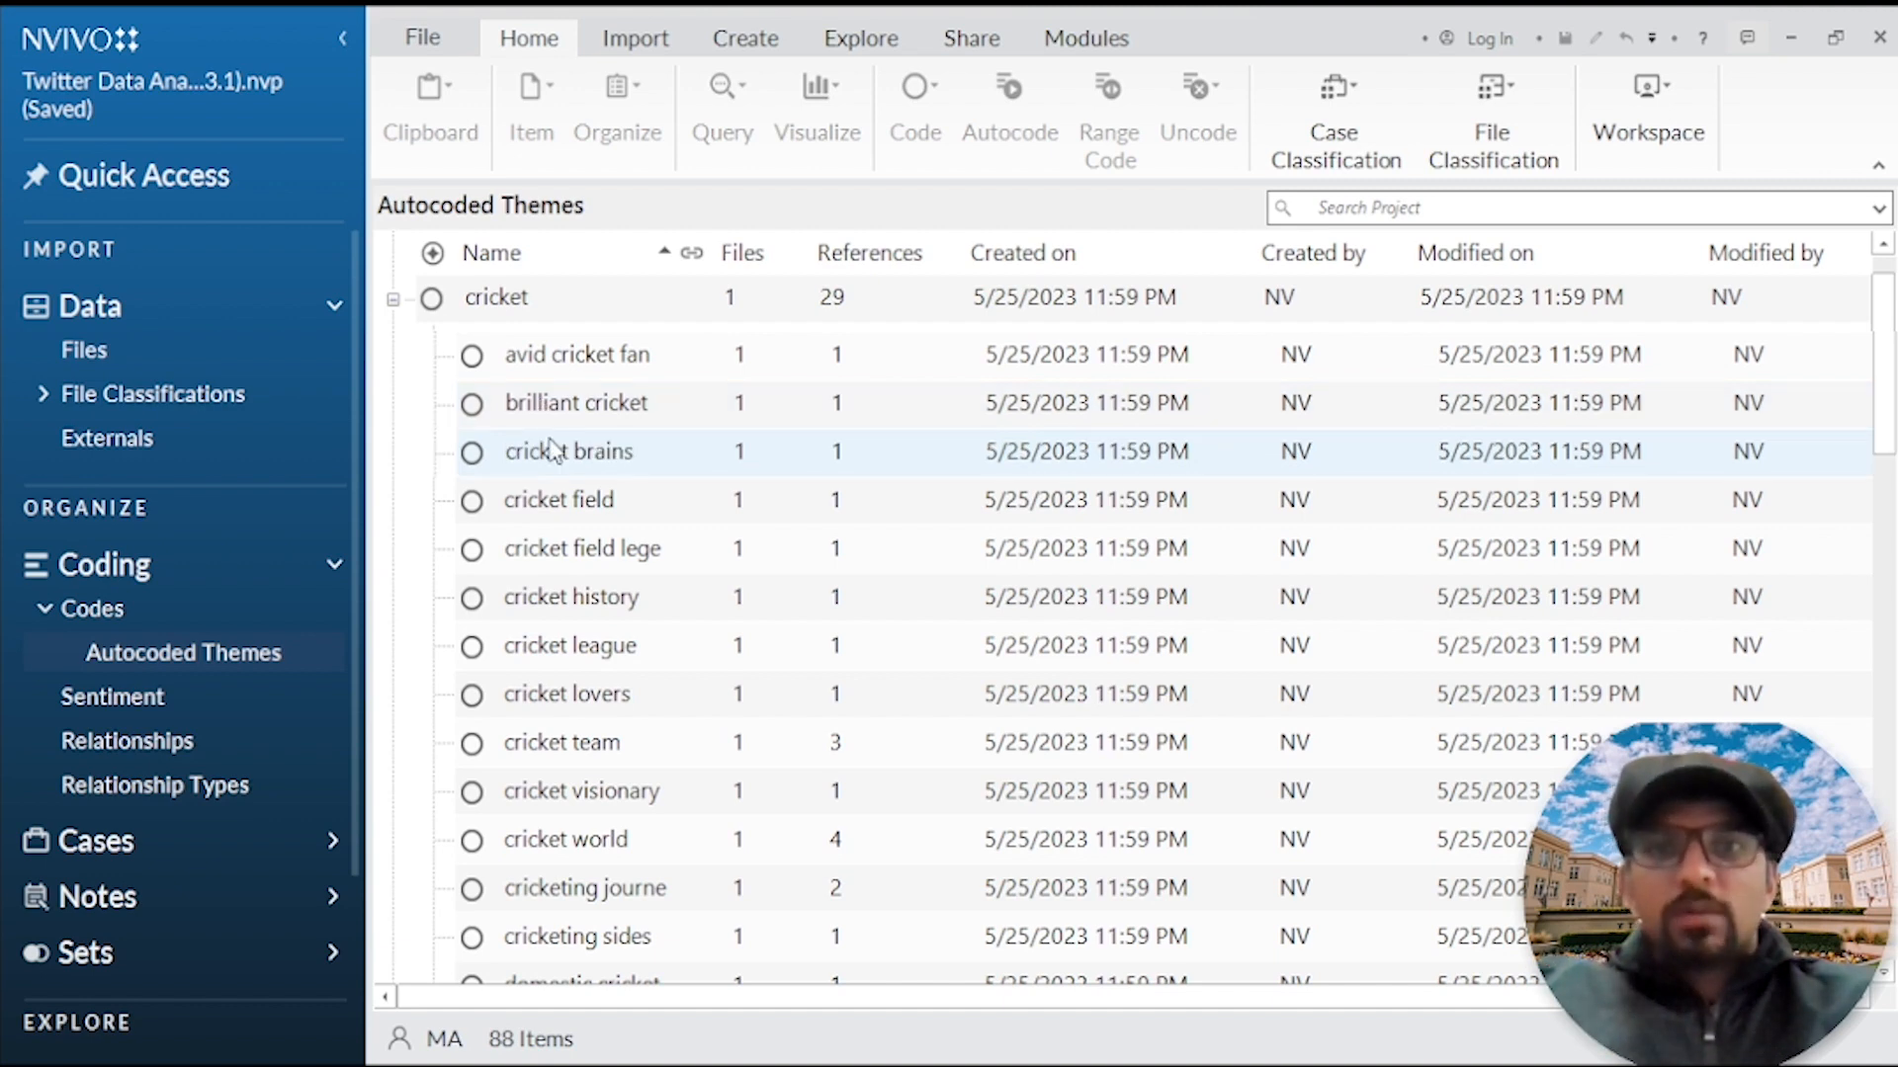
pyautogui.scroll(-5, 550, 452)
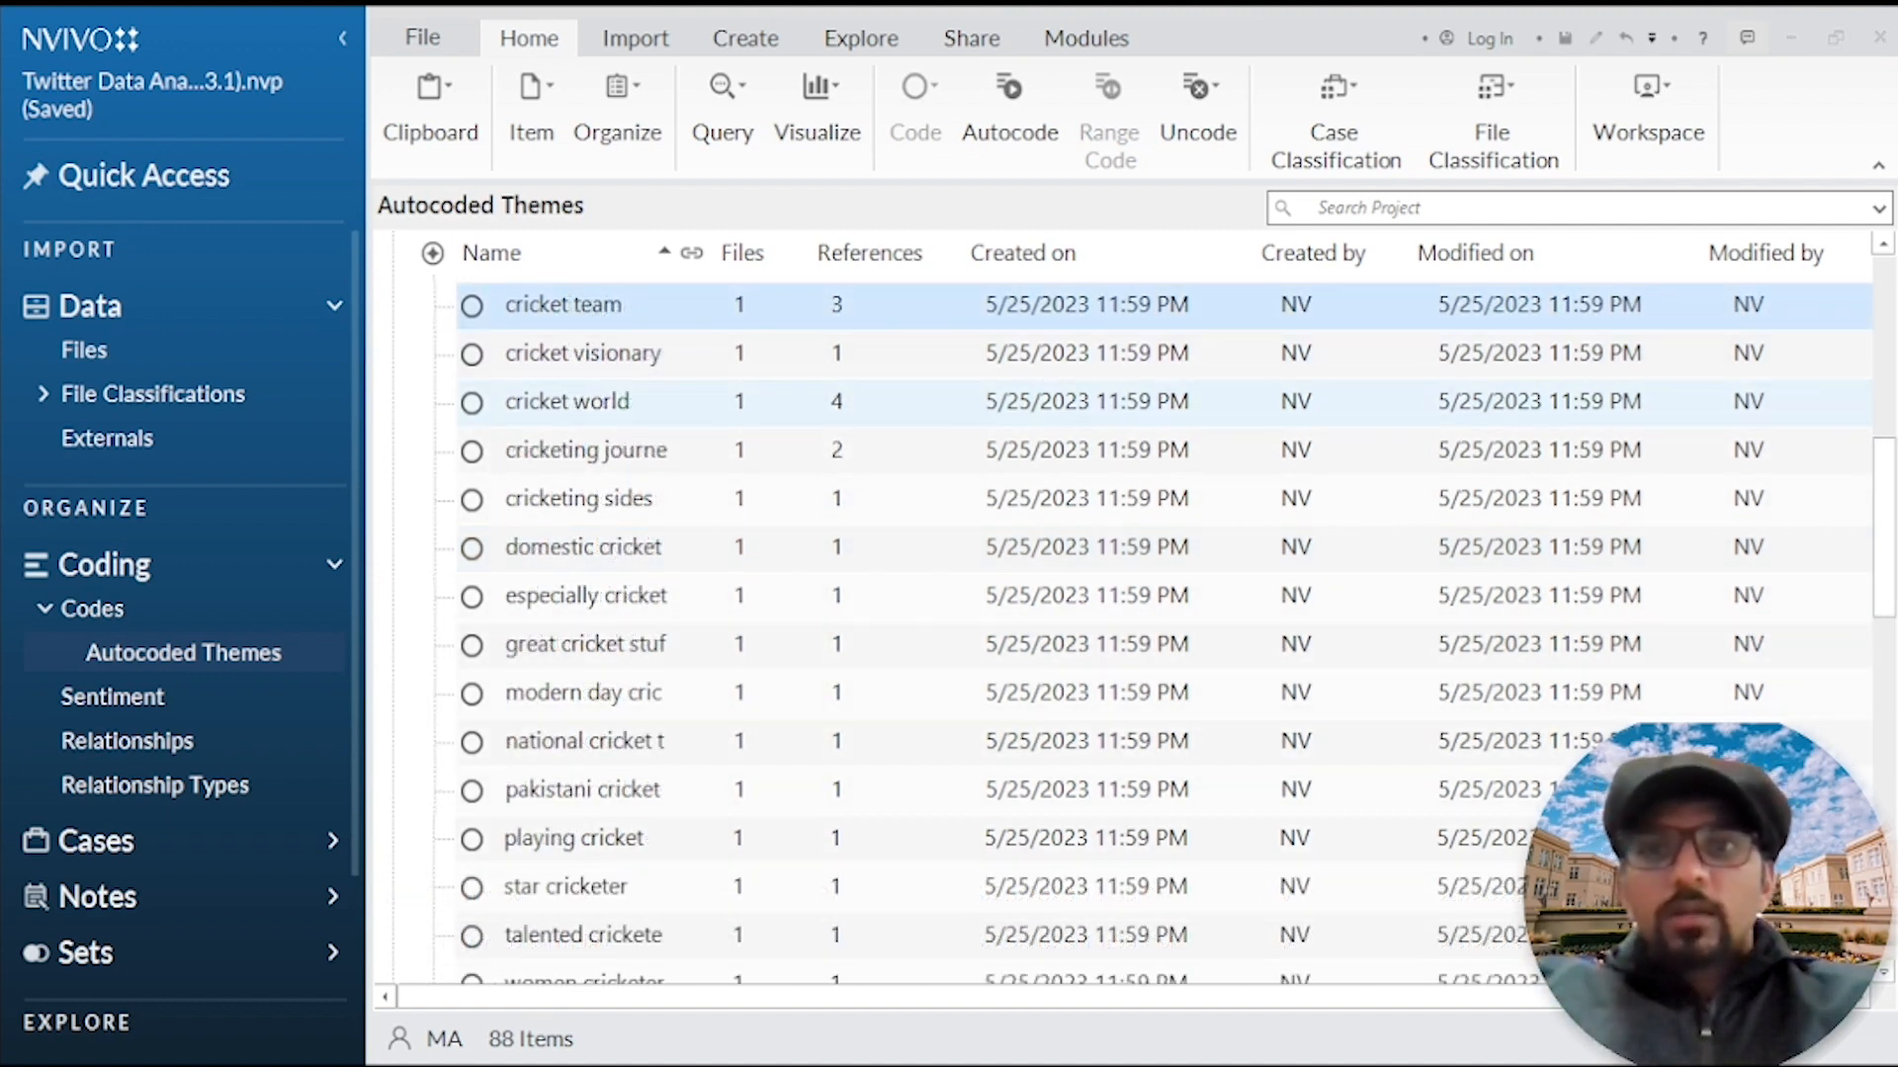
pyautogui.click(585, 411)
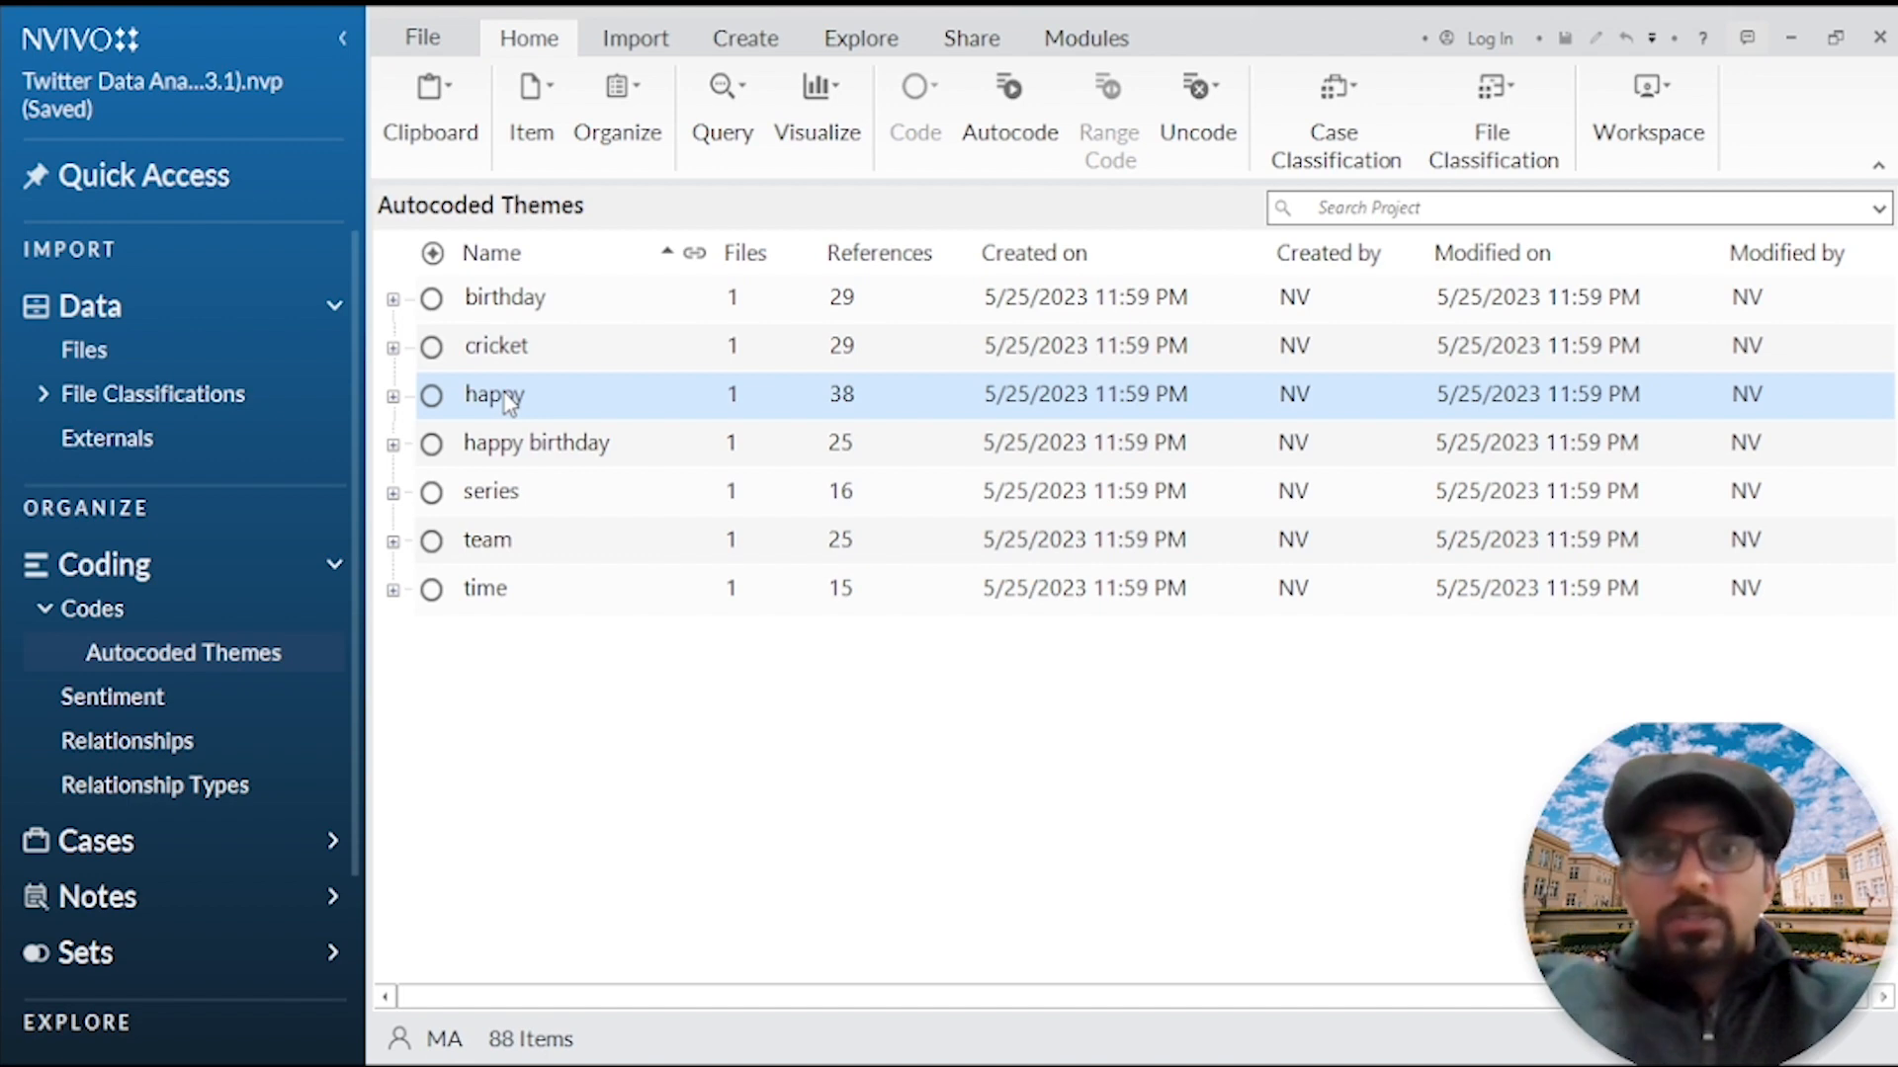
pyautogui.click(392, 395)
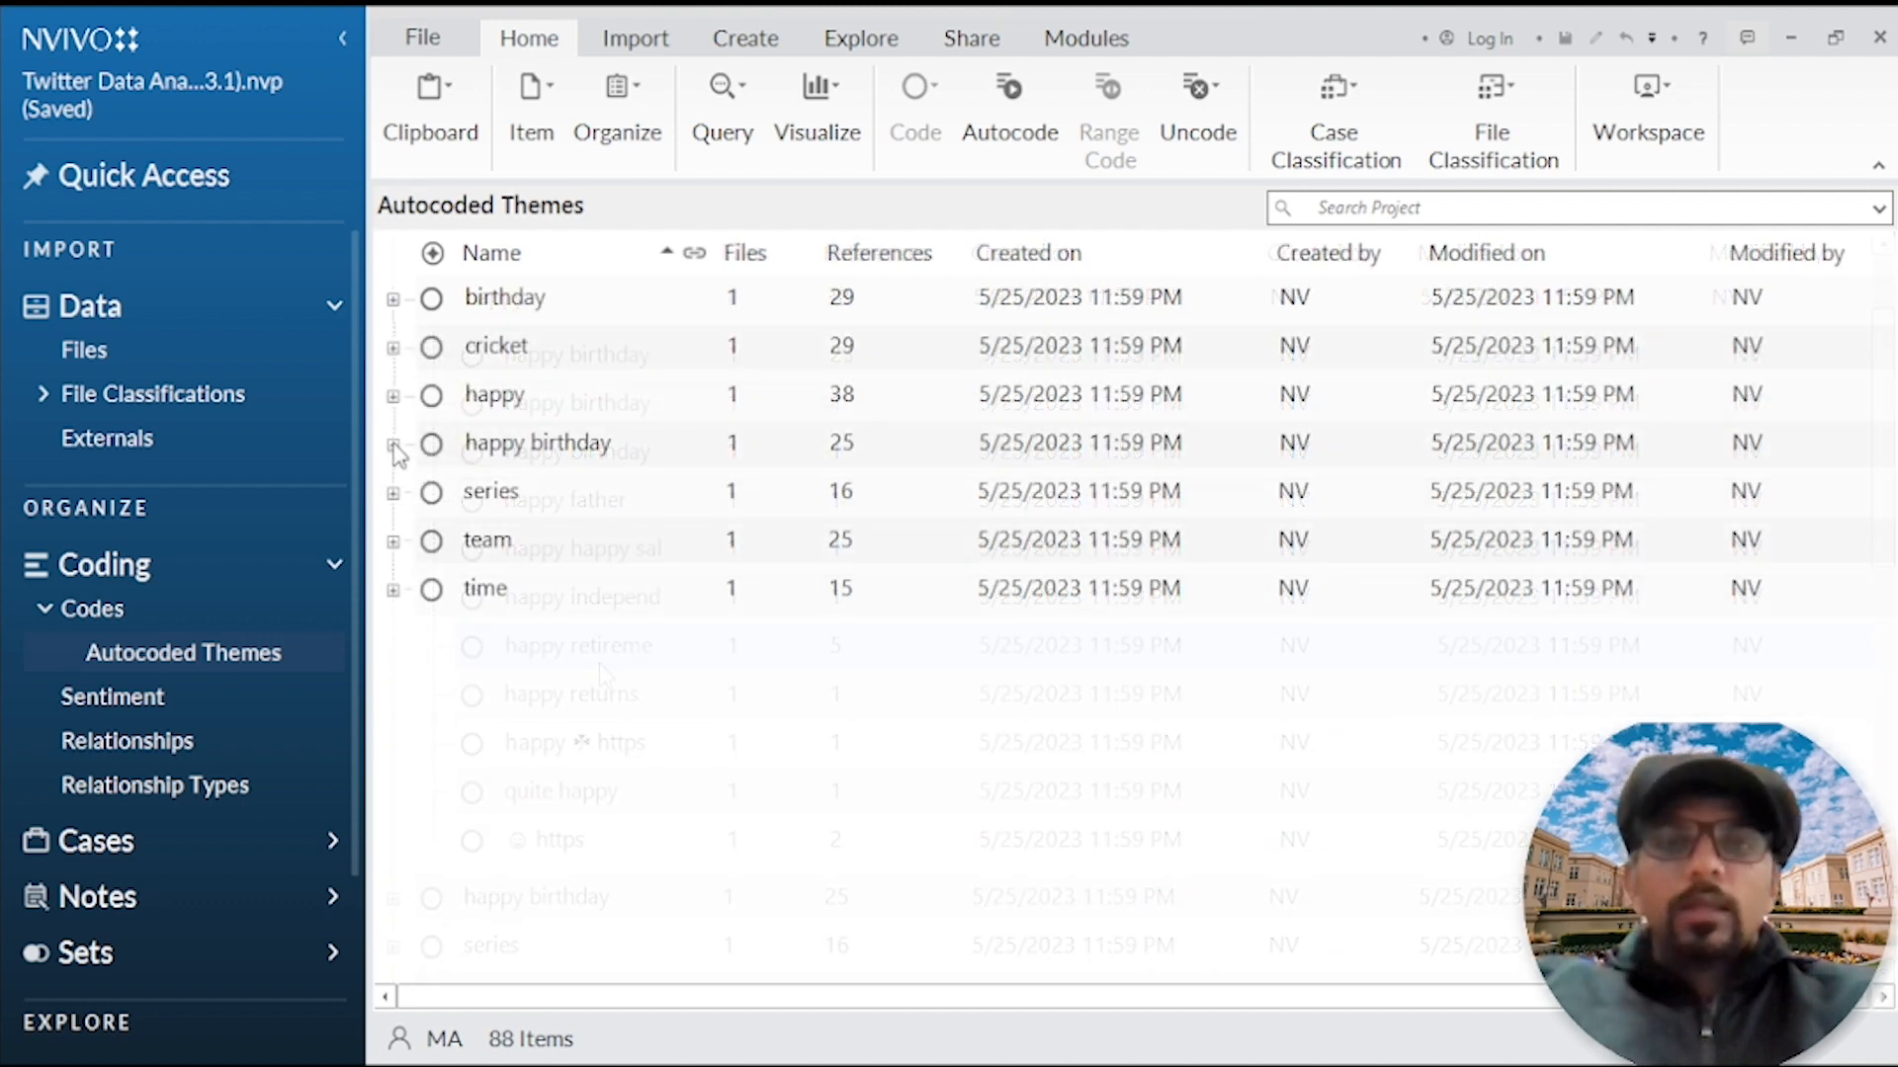
pyautogui.click(392, 444)
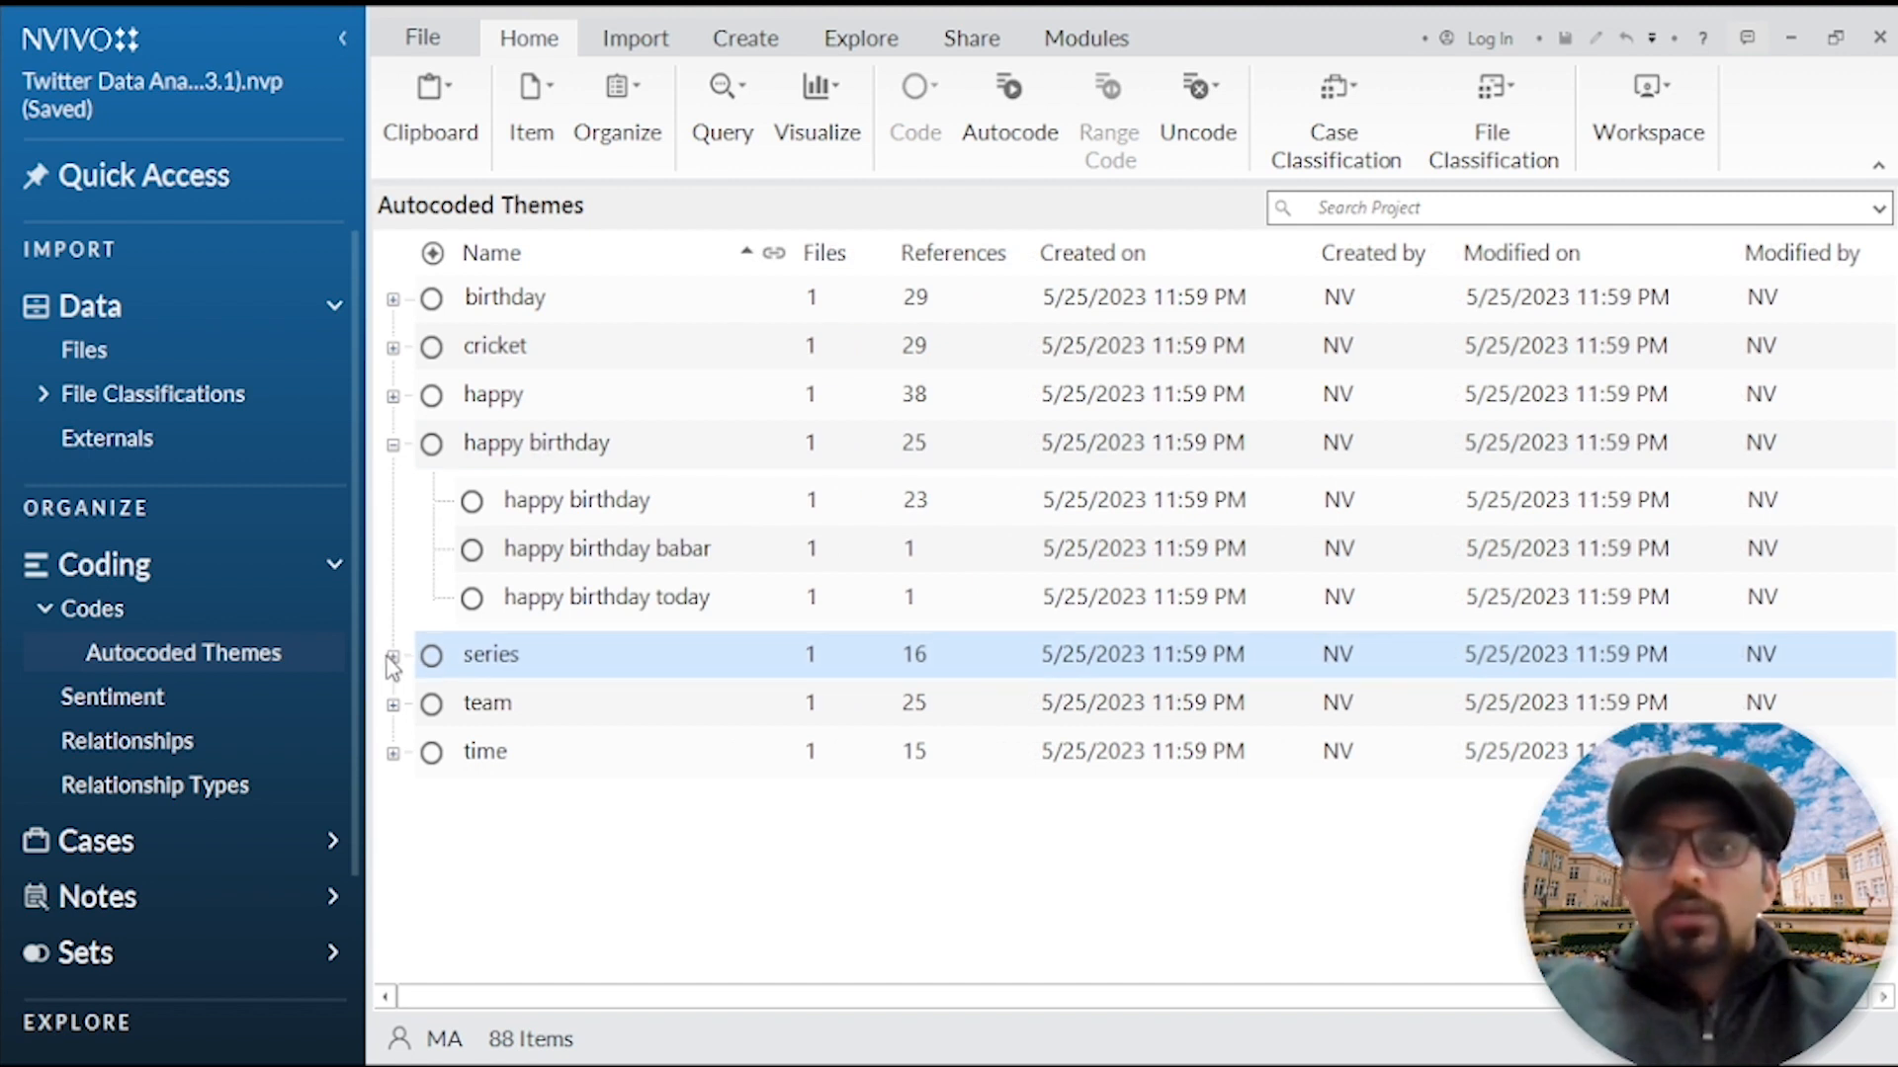
pyautogui.click(393, 659)
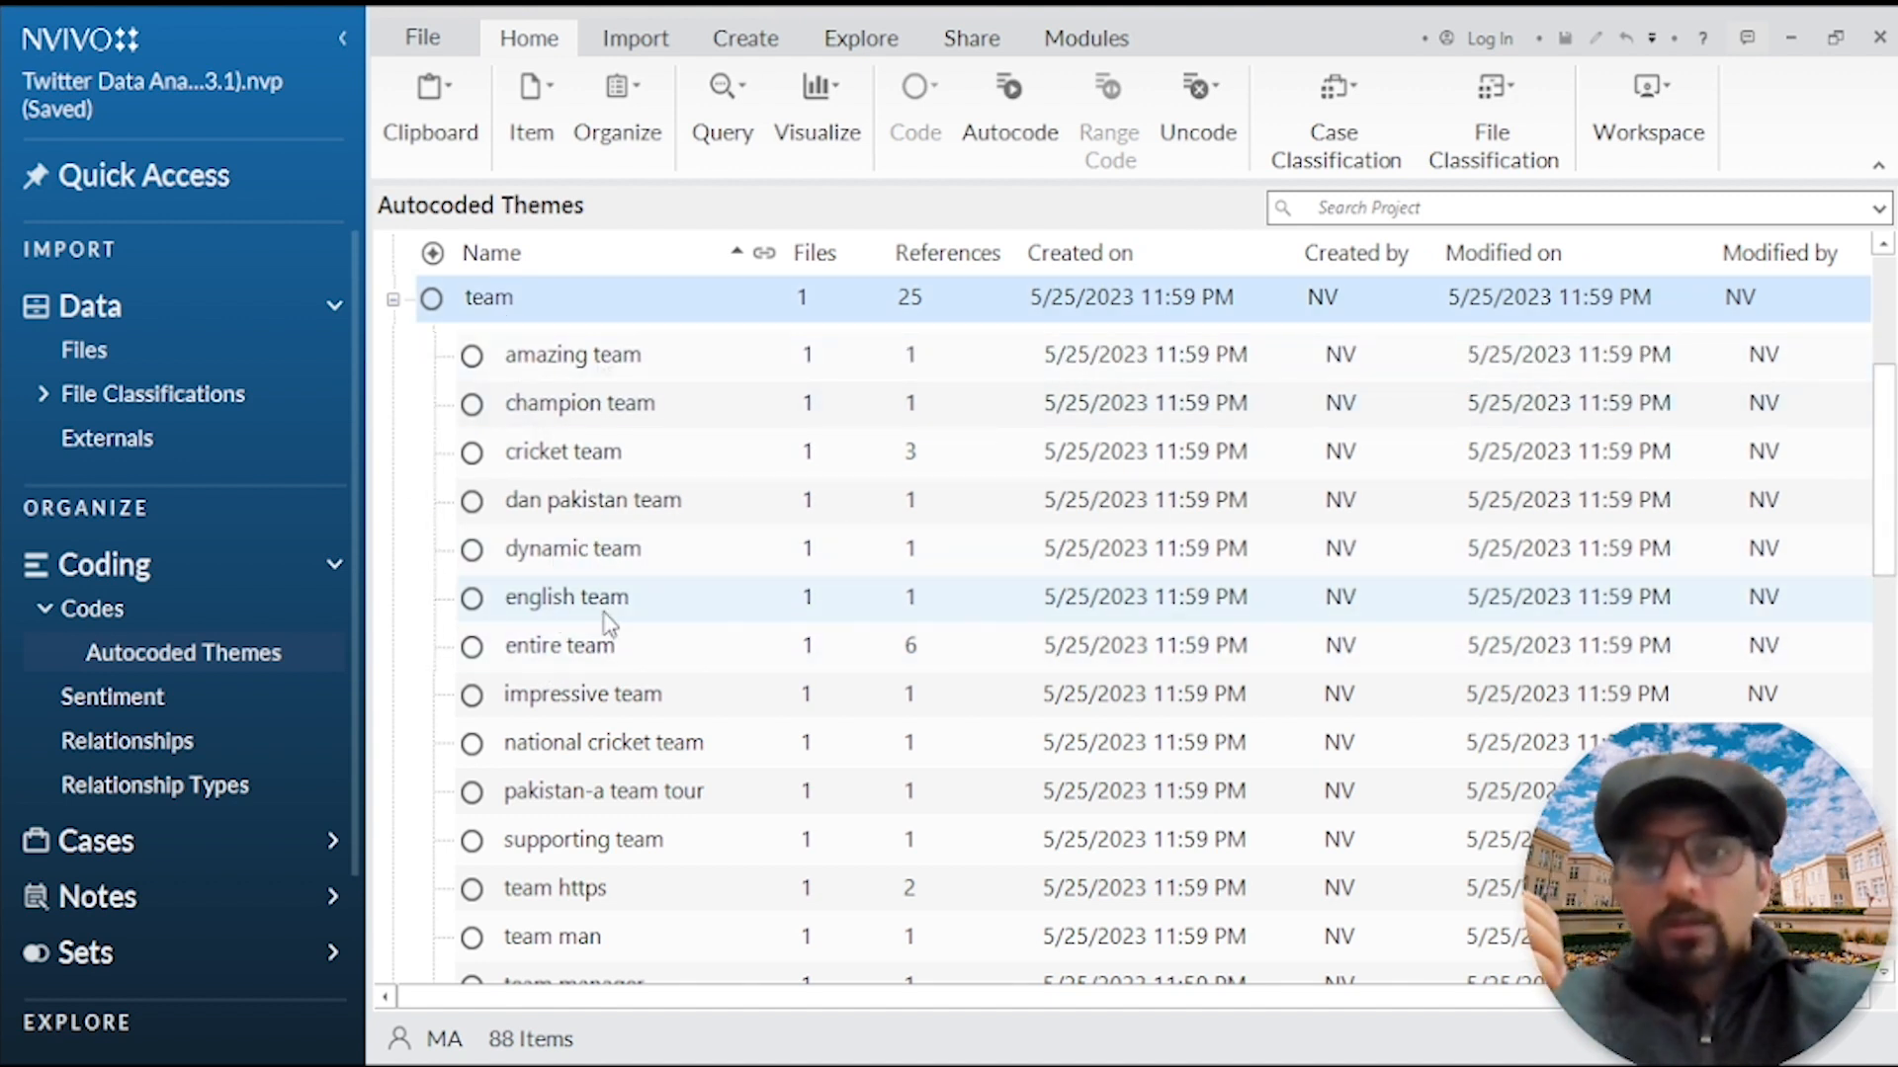
pyautogui.click(591, 454)
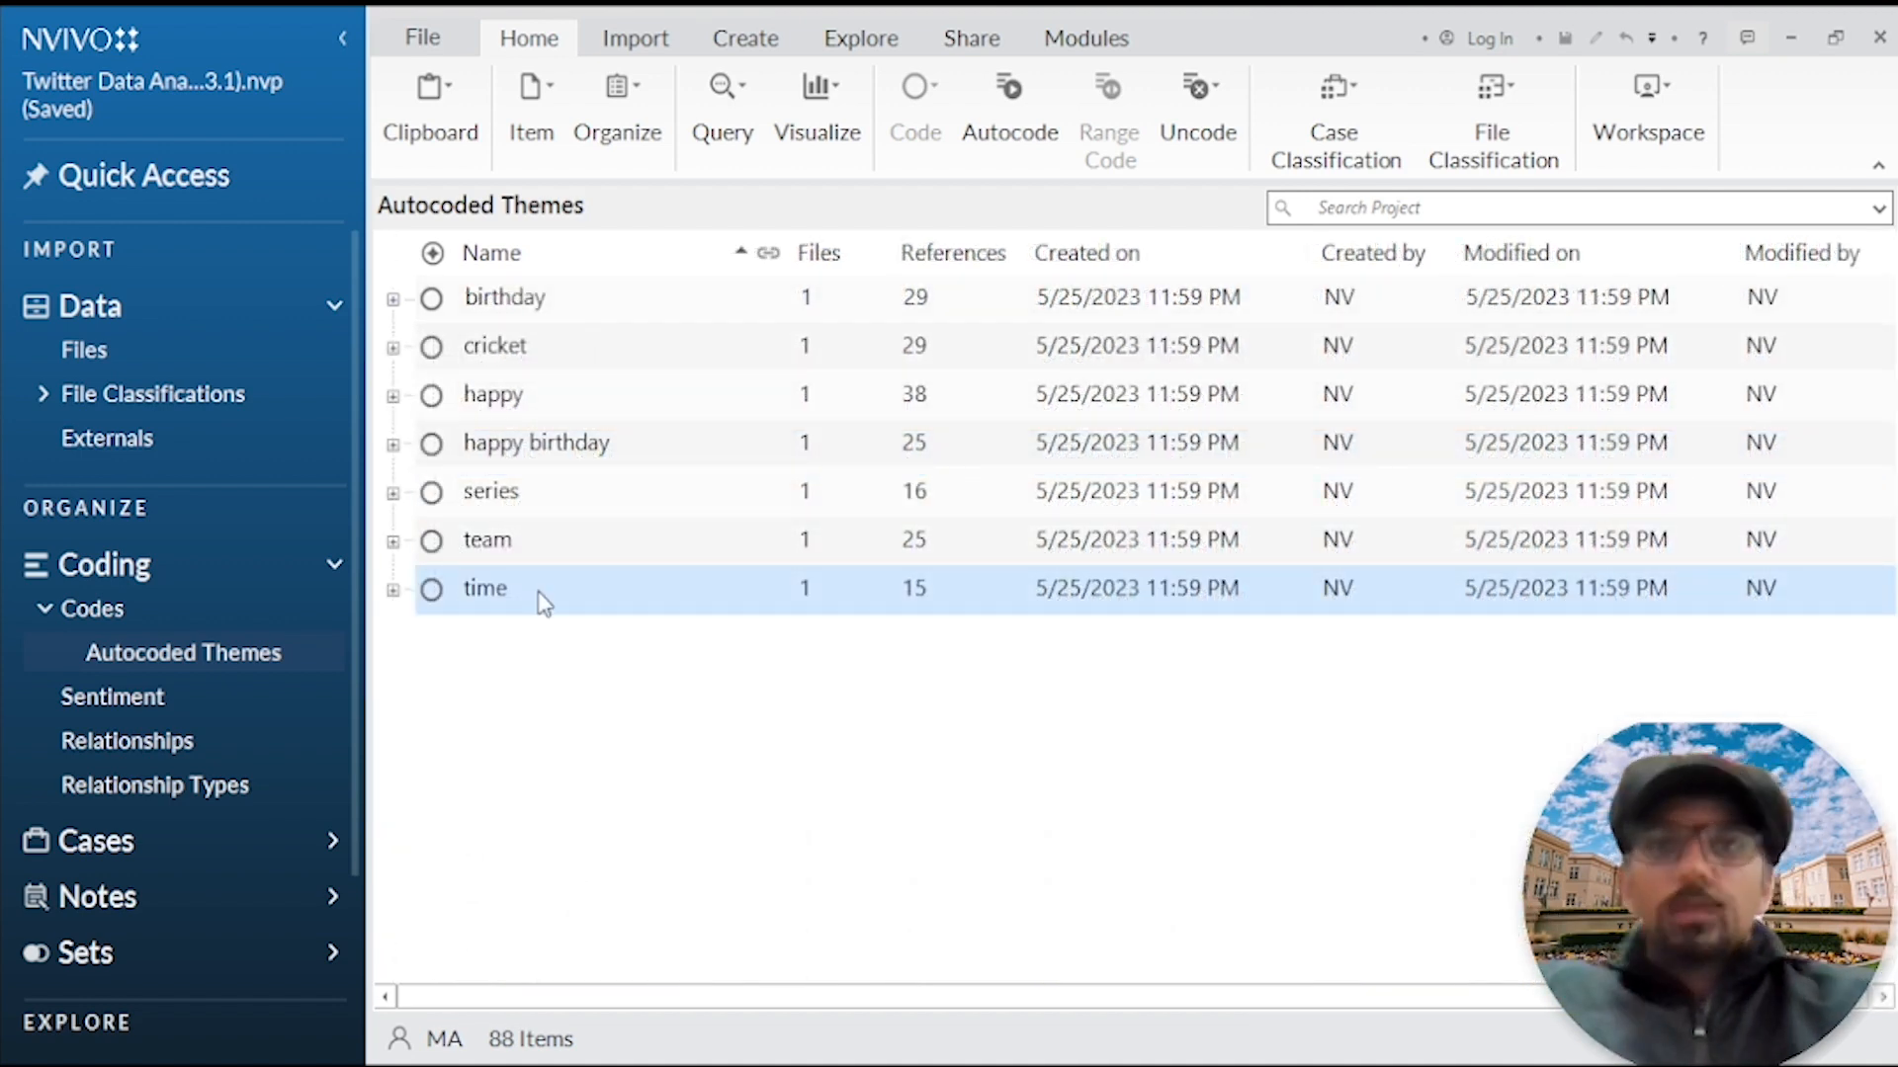
pyautogui.click(393, 590)
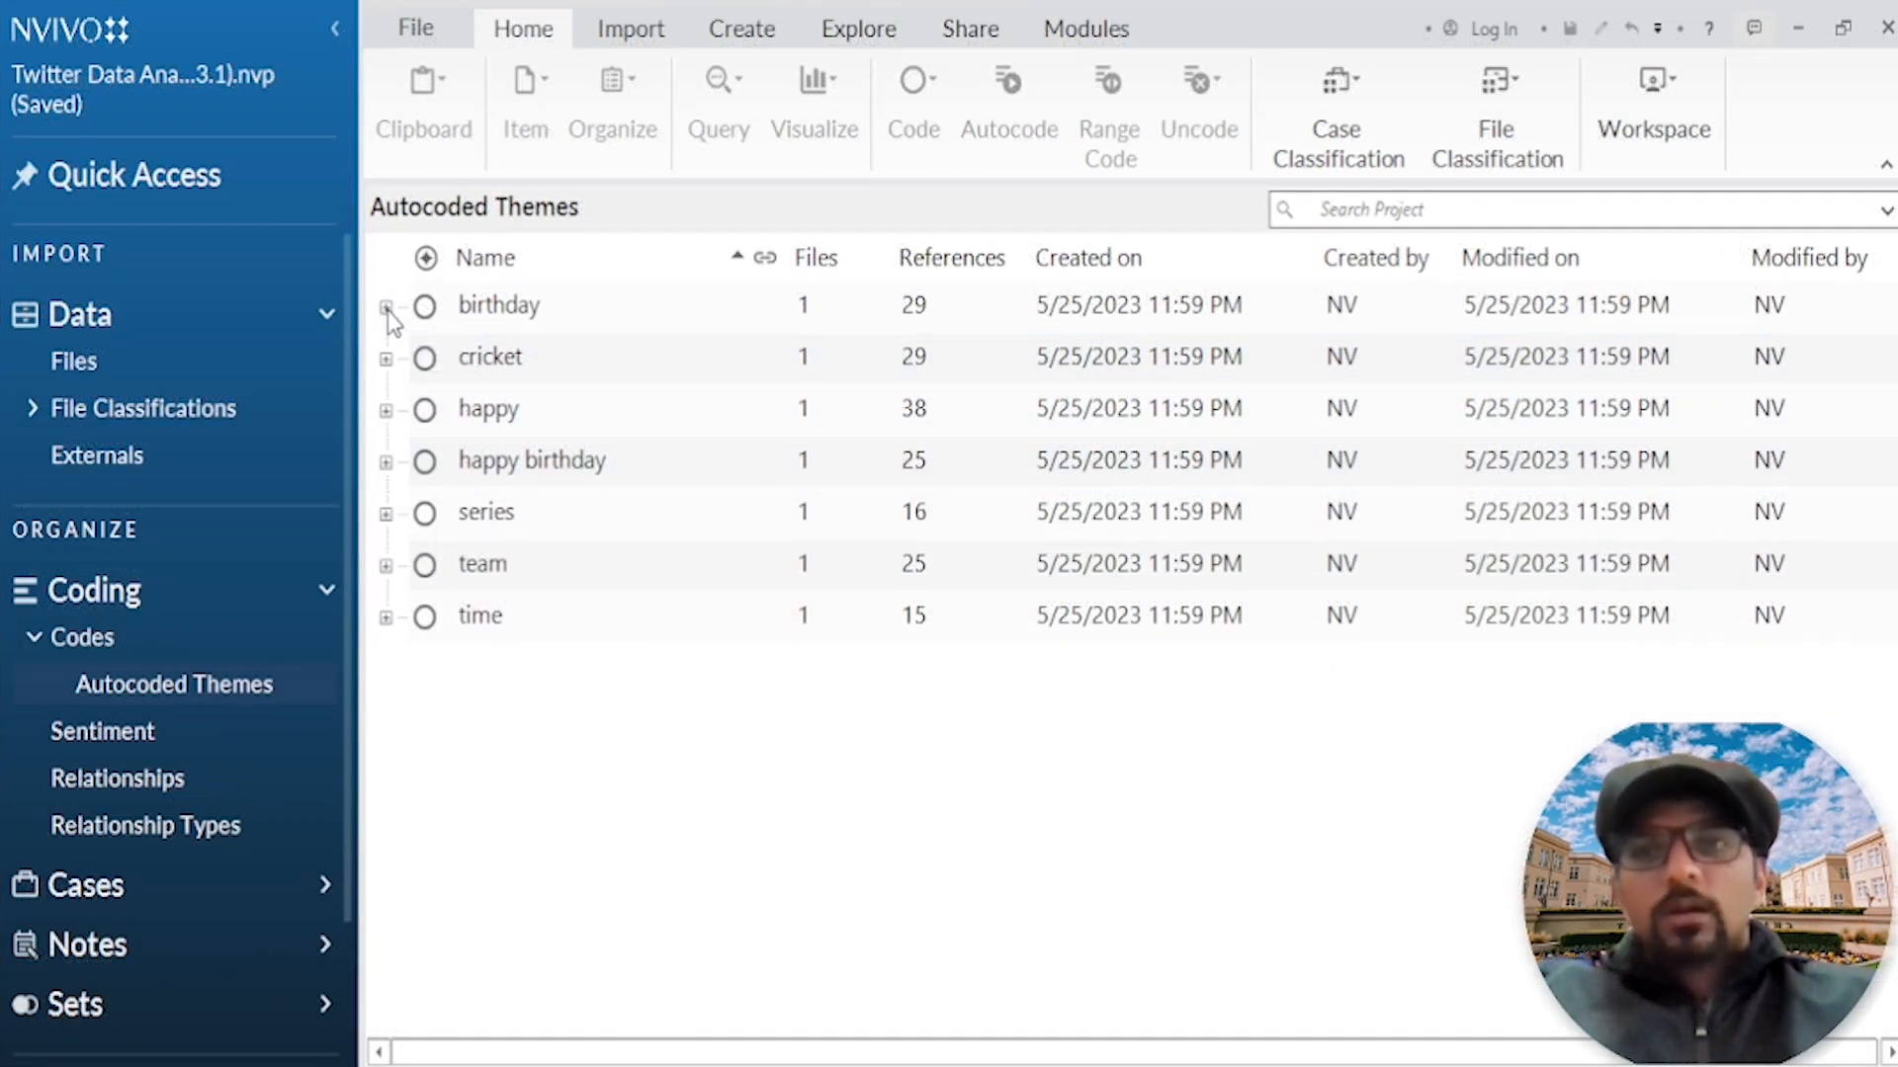
# Step: Expand the birthday, happy, happy birthday, series and team themes and review their subcodes together
pyautogui.click(385, 307)
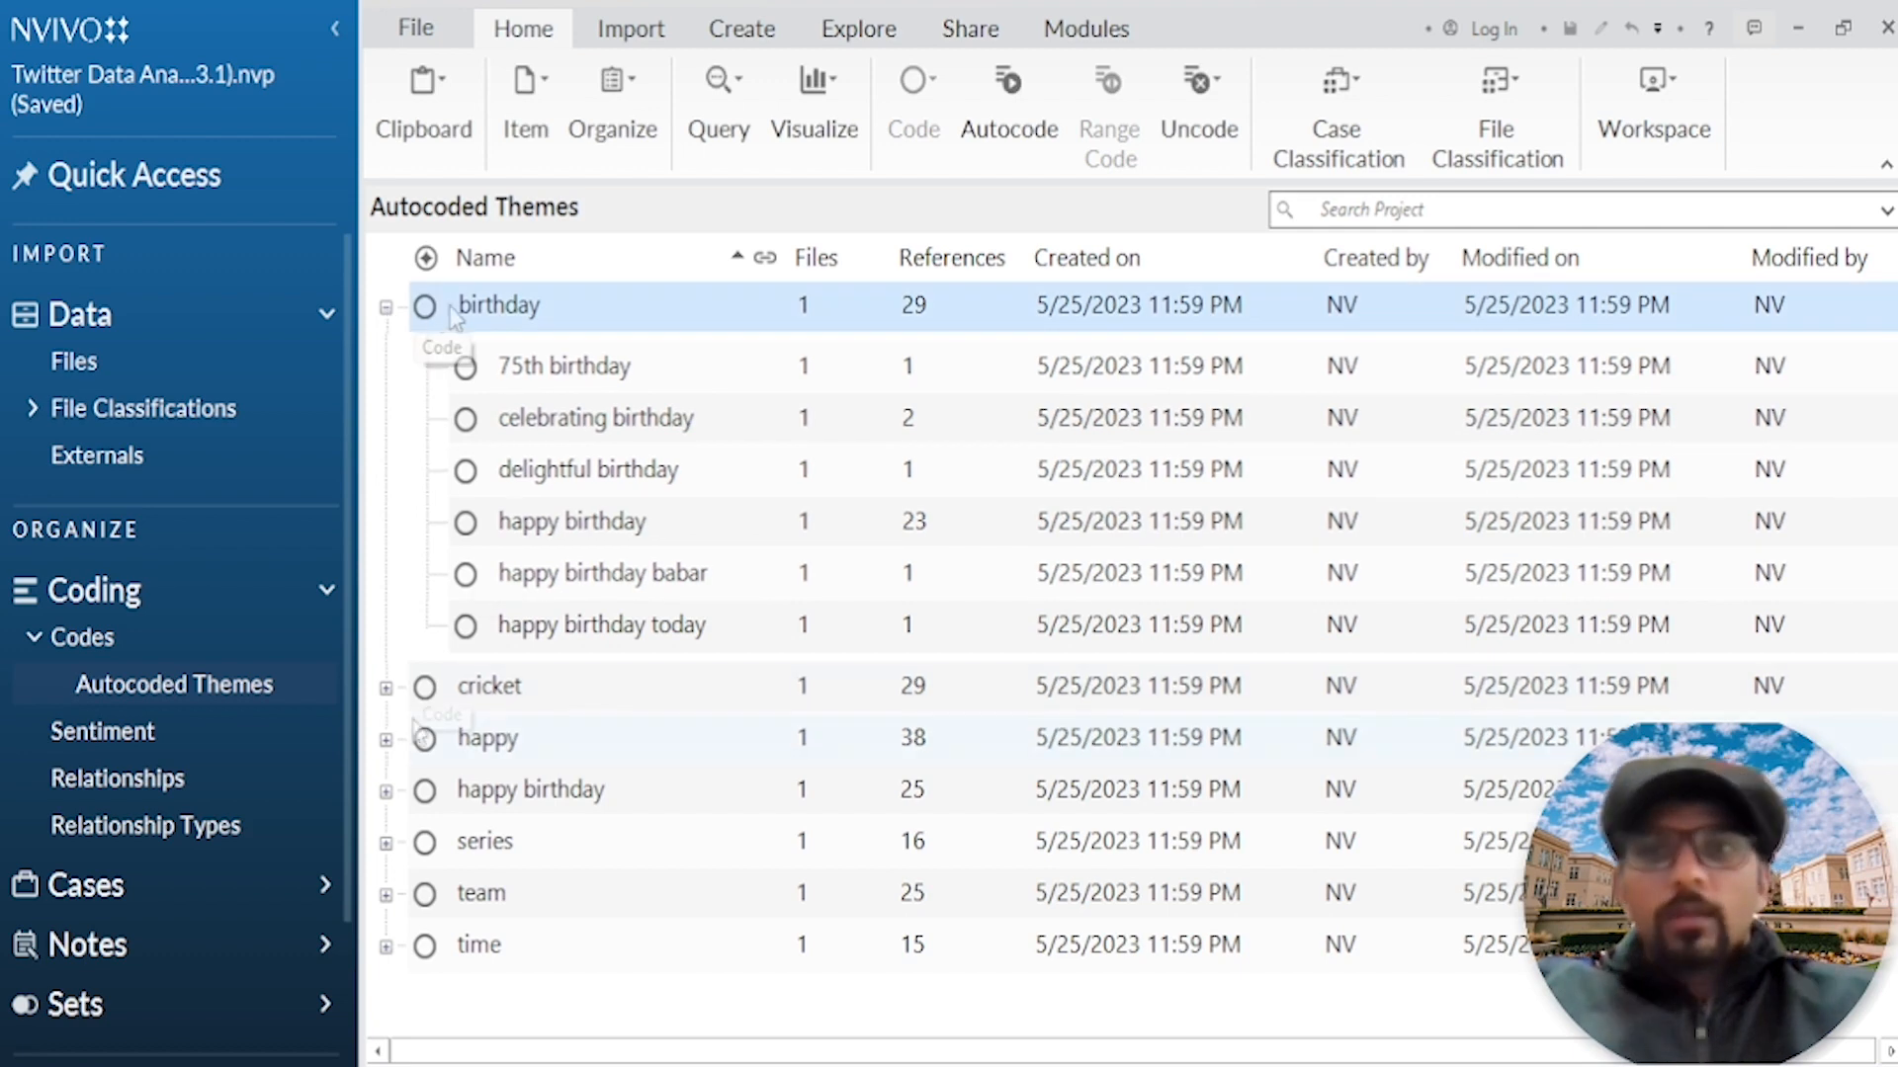
pyautogui.click(386, 740)
pyautogui.scroll(-5, 514, 523)
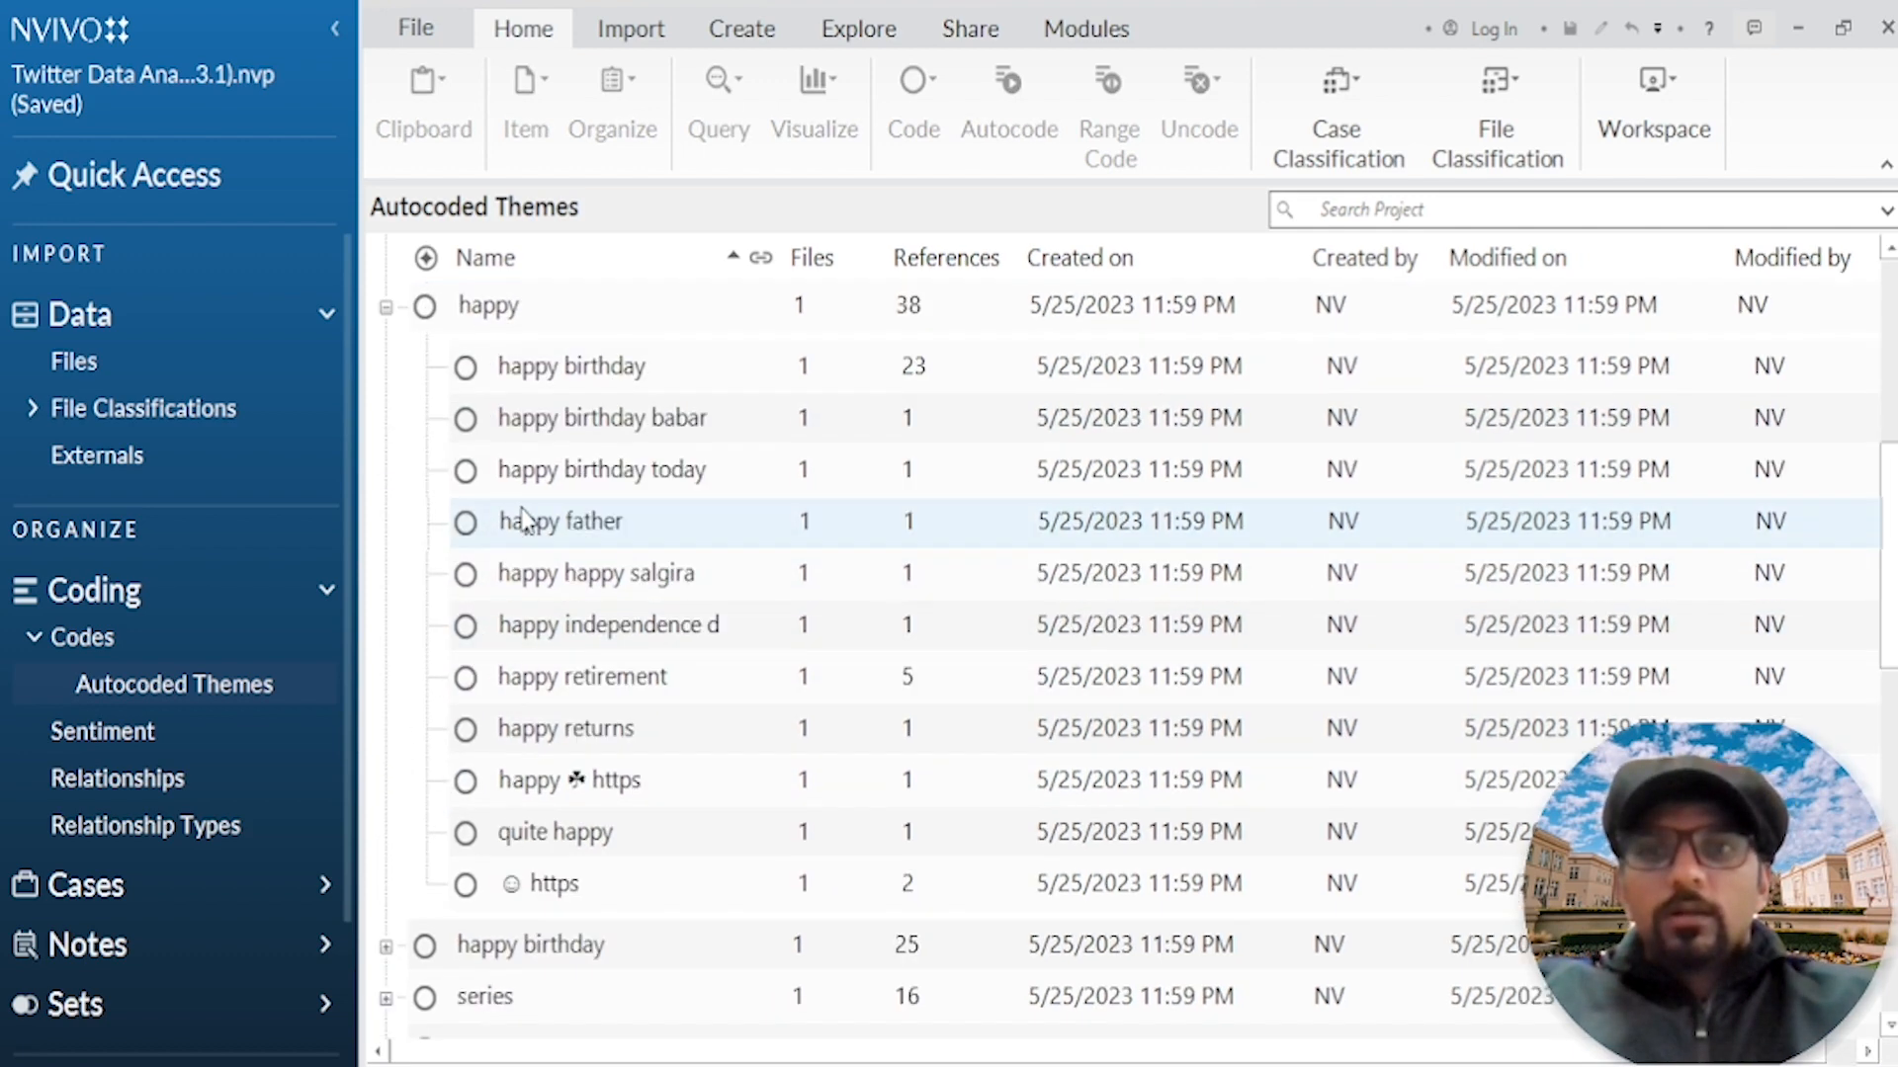
pyautogui.click(385, 480)
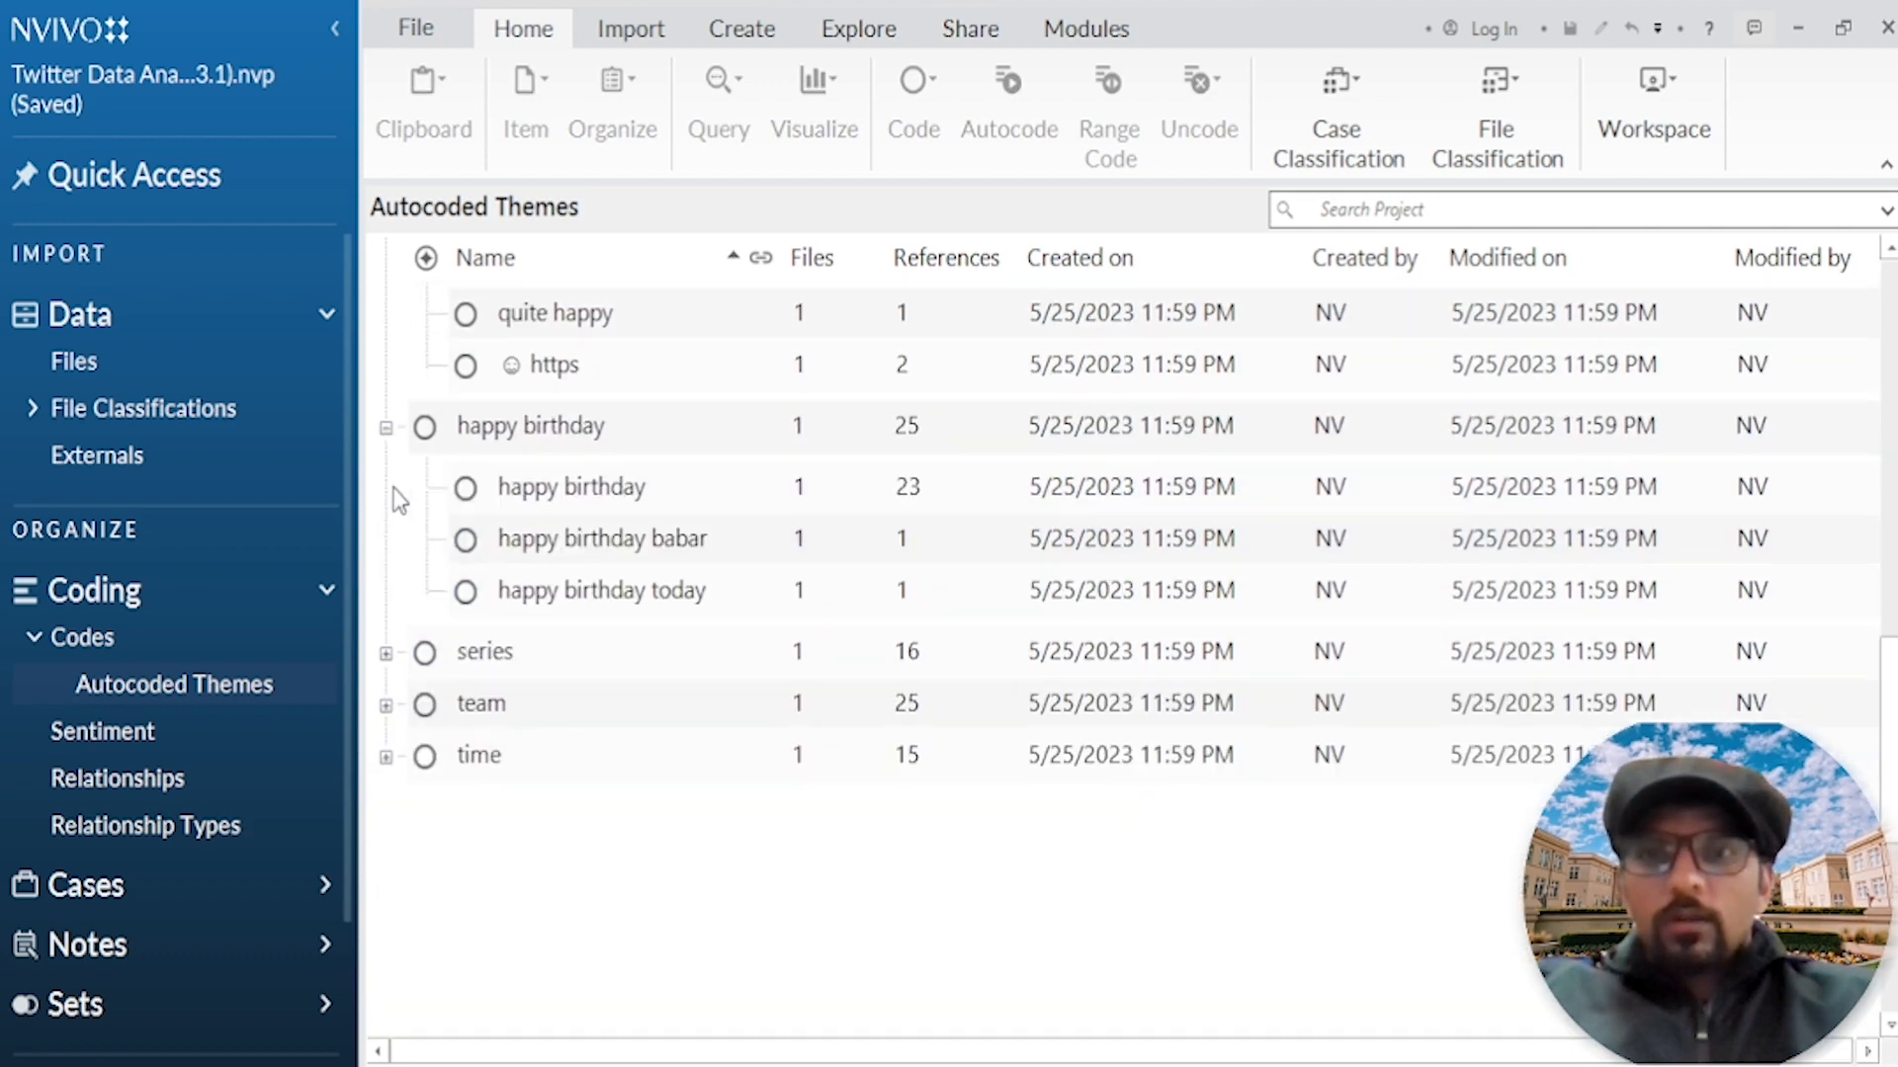
pyautogui.click(387, 653)
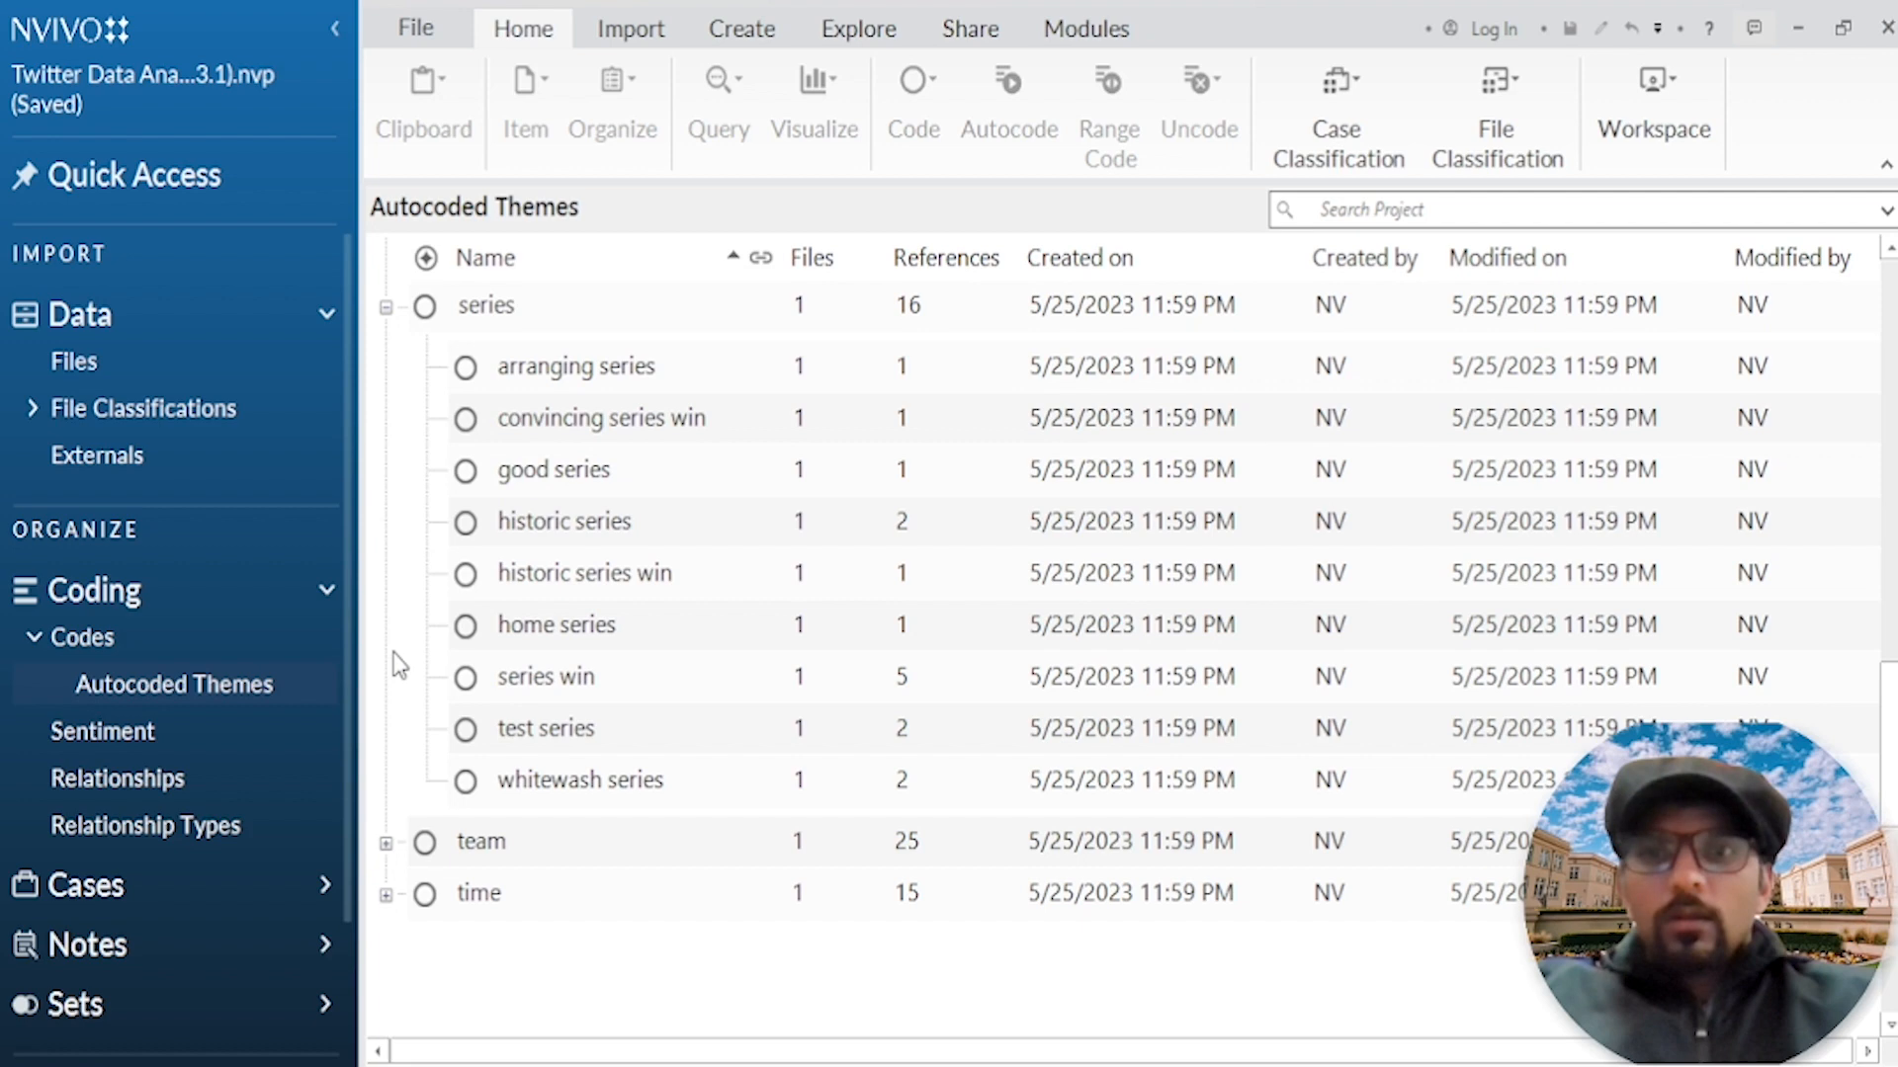
pyautogui.click(388, 840)
pyautogui.scroll(9, 514, 660)
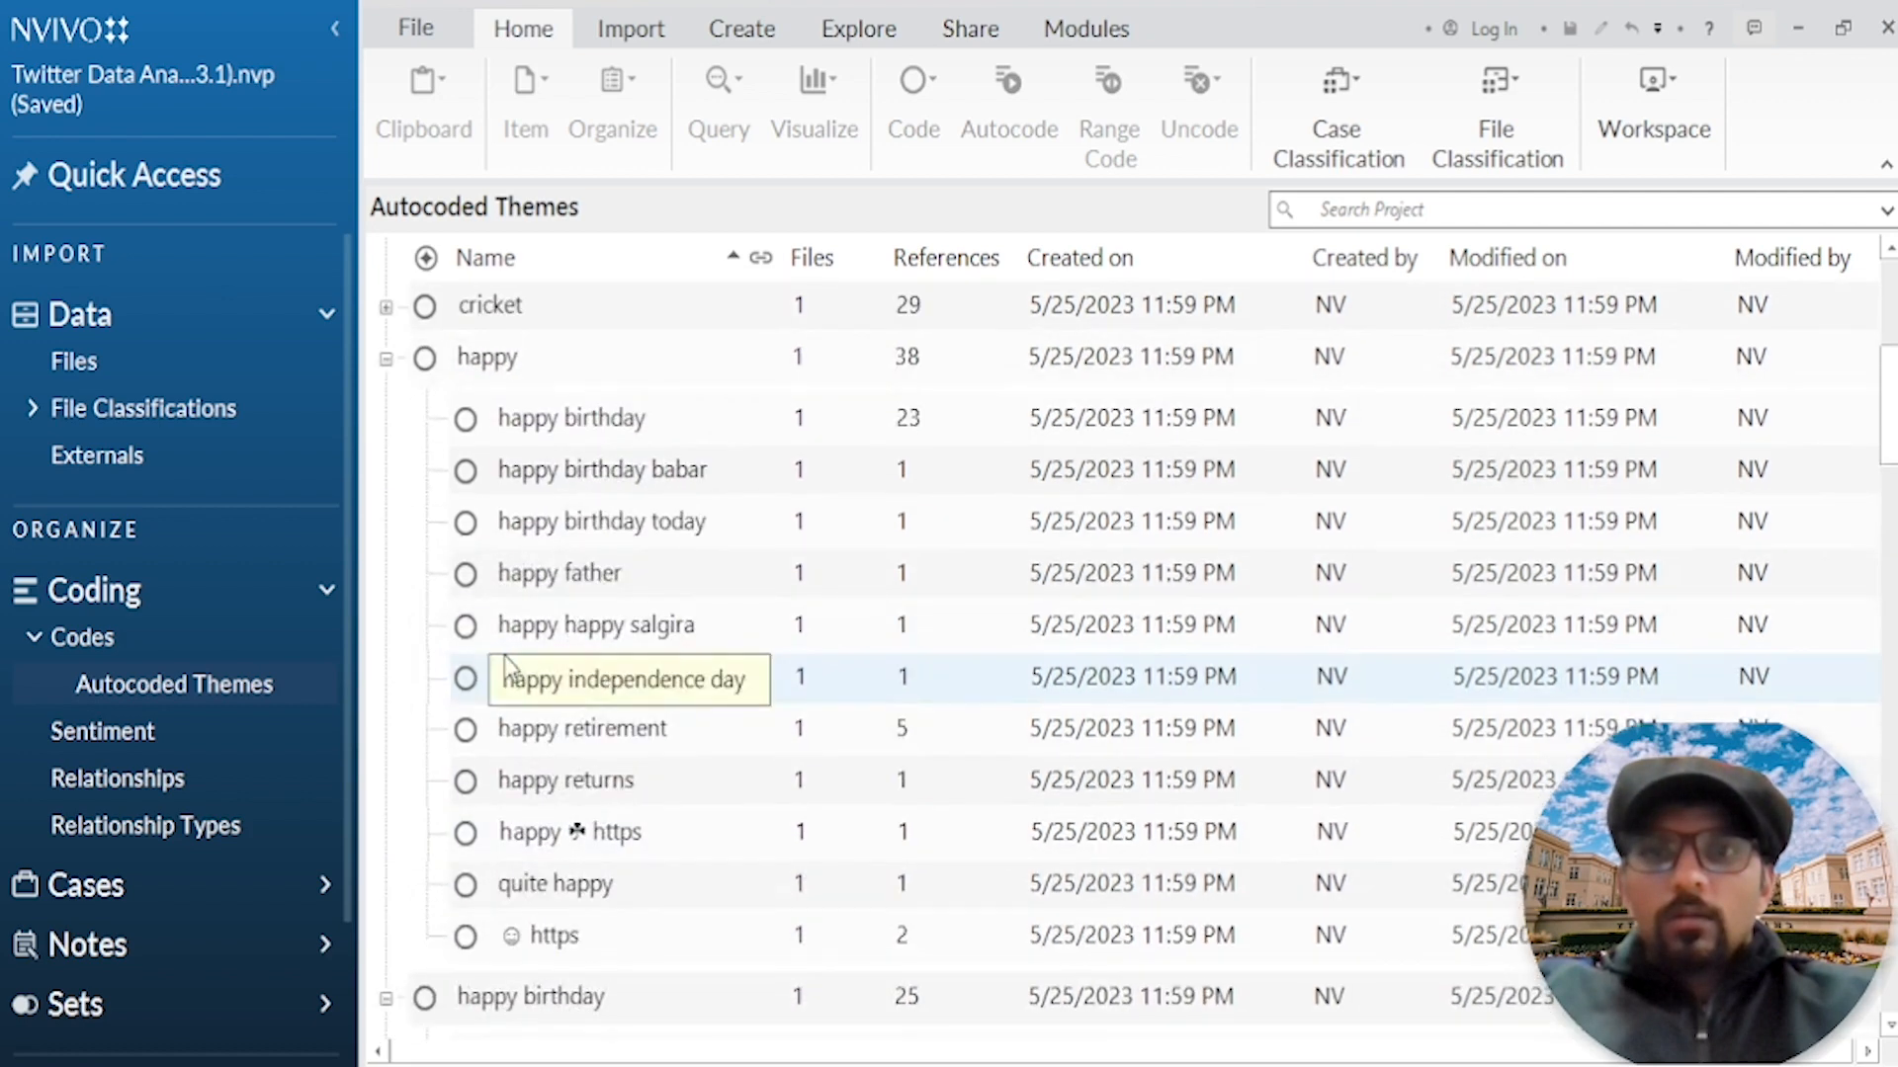
# Step: Open the smiley "https" subcode under the happy theme and read the tweet text coded in its first reference
pyautogui.scroll(-1, 568, 795)
pyautogui.click(574, 790)
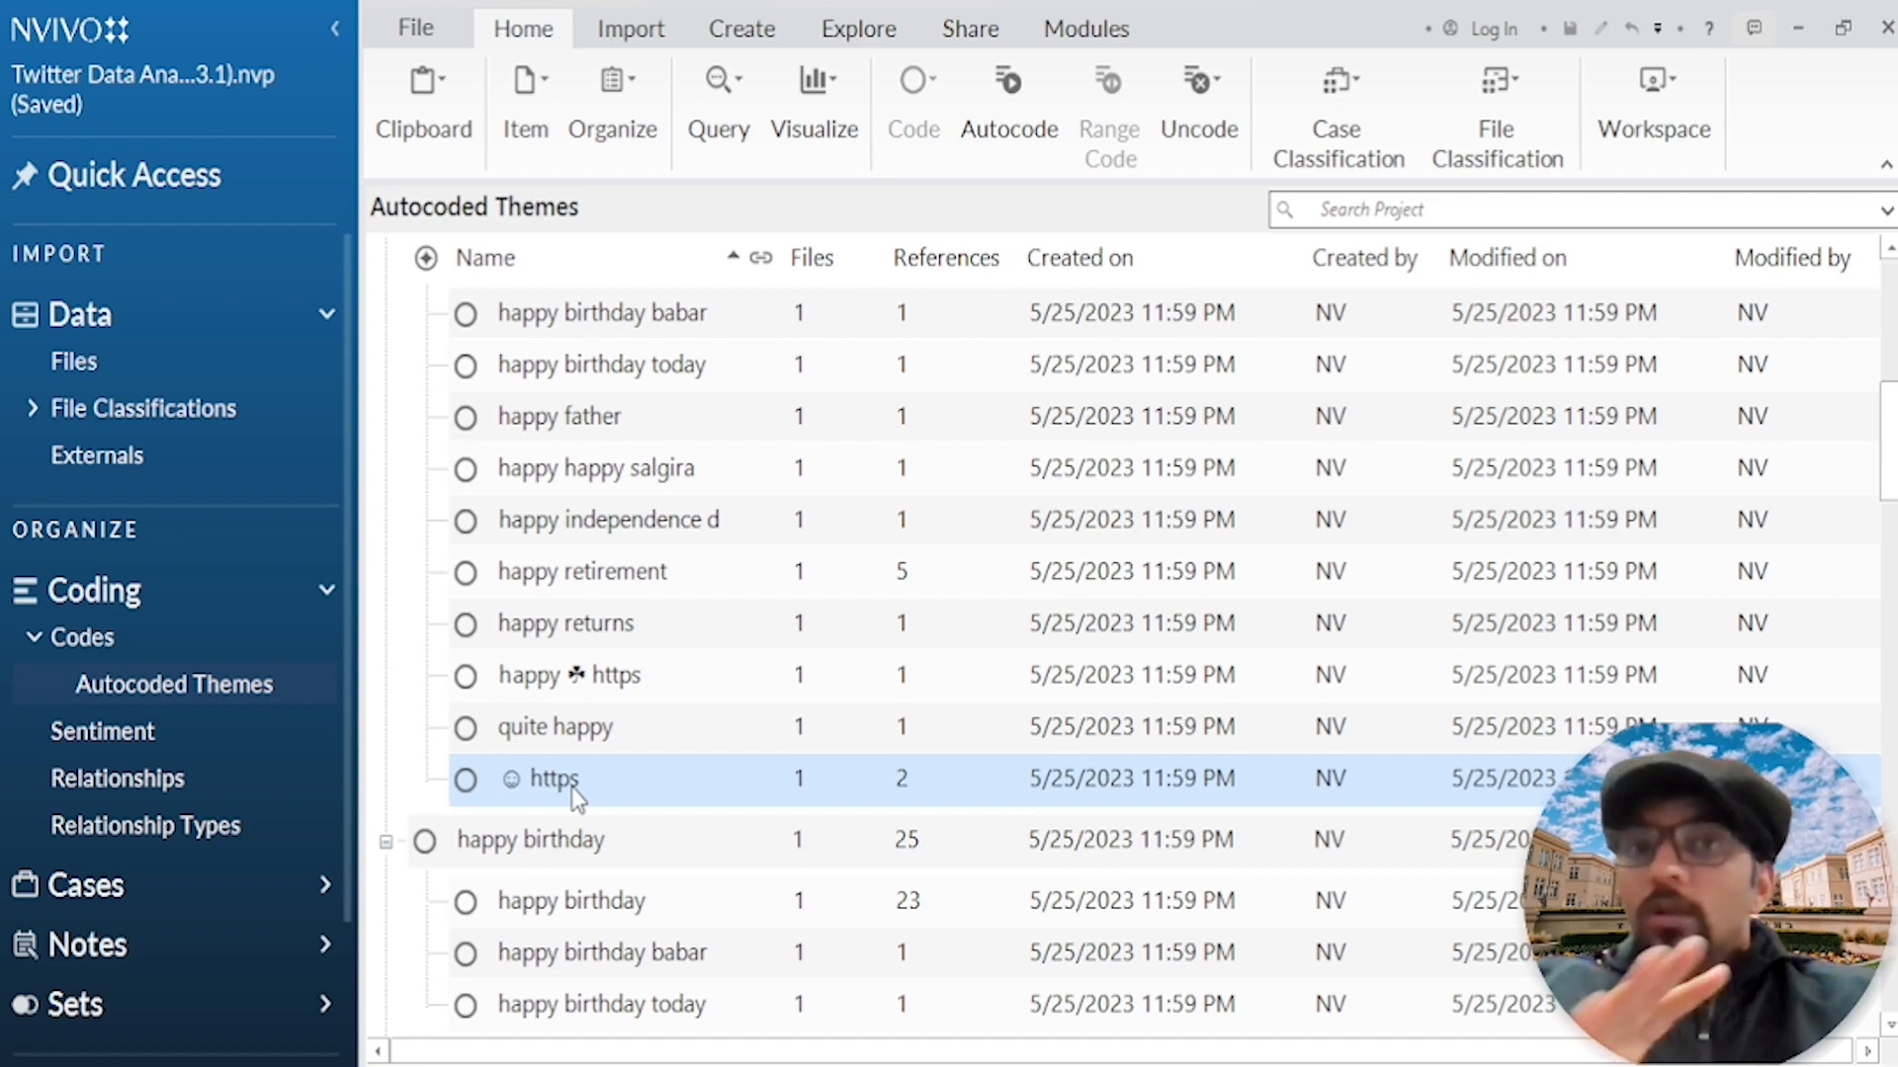
pyautogui.doubleClick(571, 787)
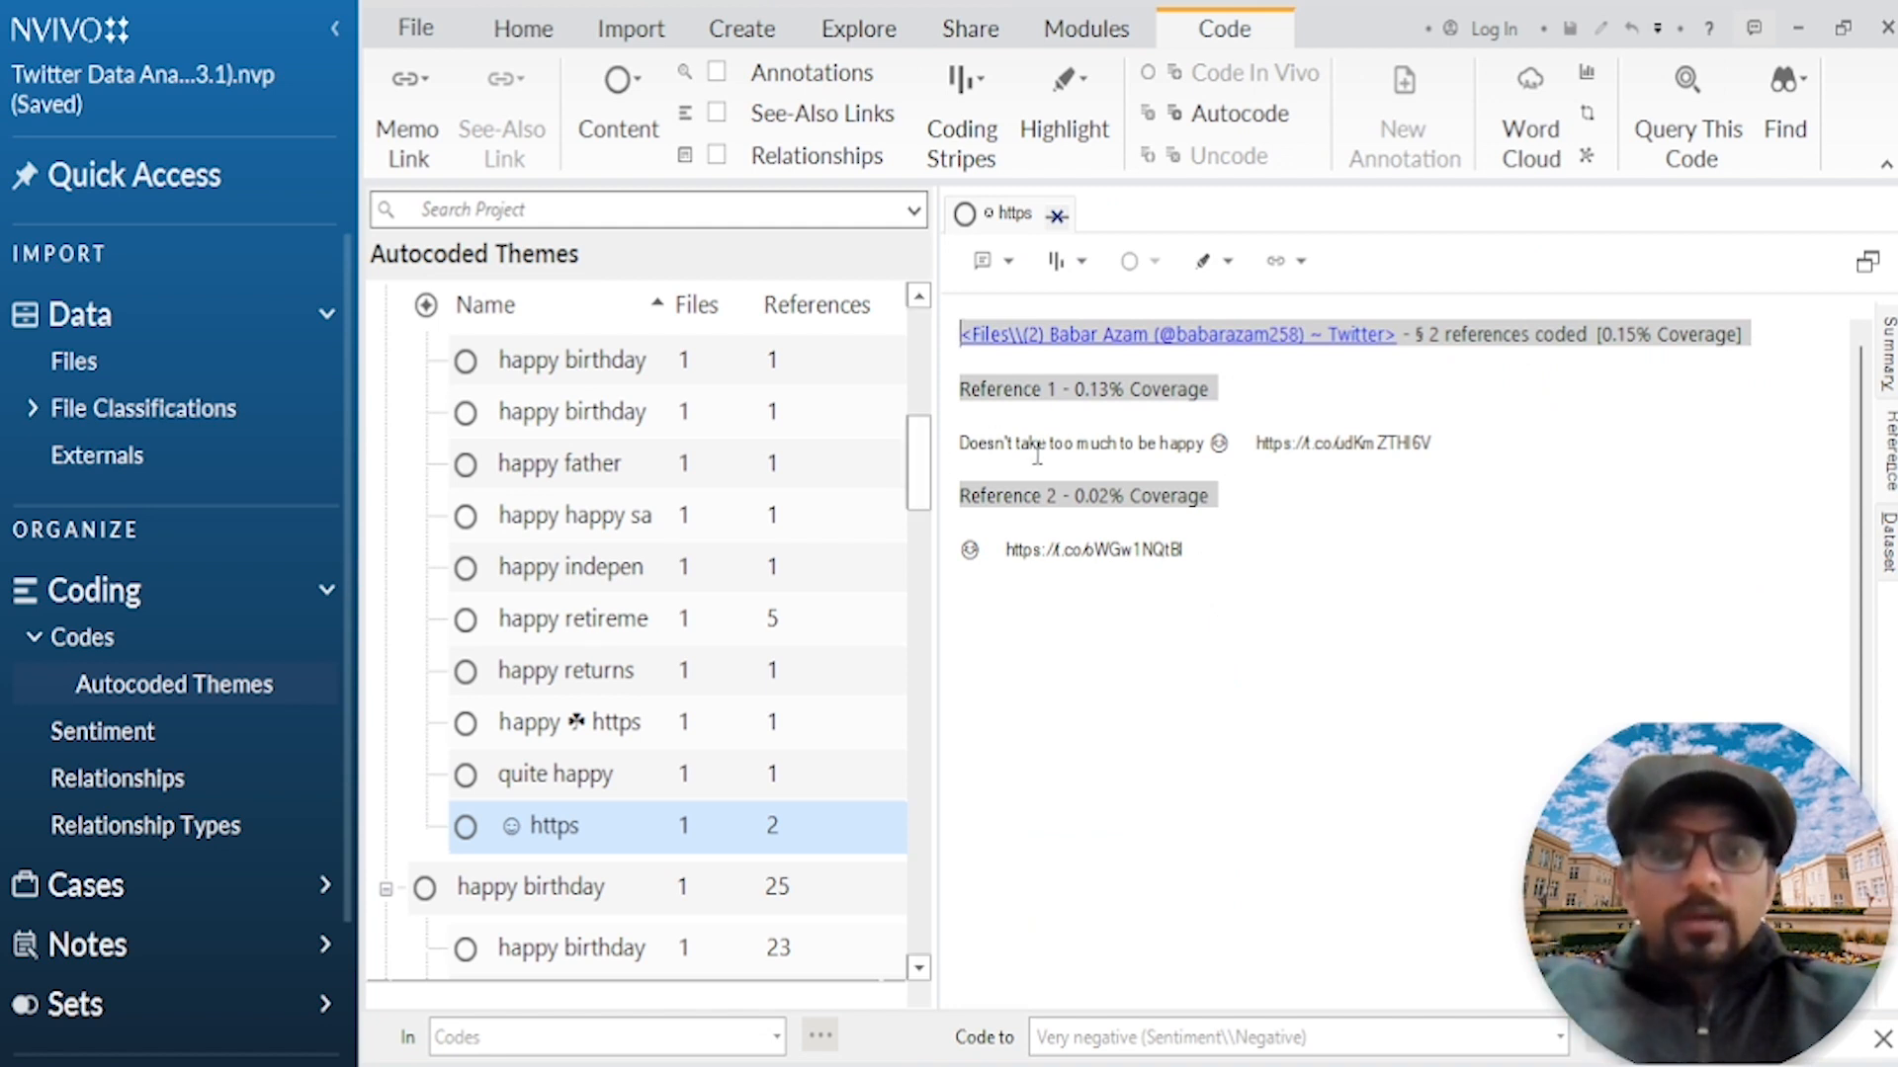
pyautogui.moveTo(1230, 441); pyautogui.dragTo(988, 427)
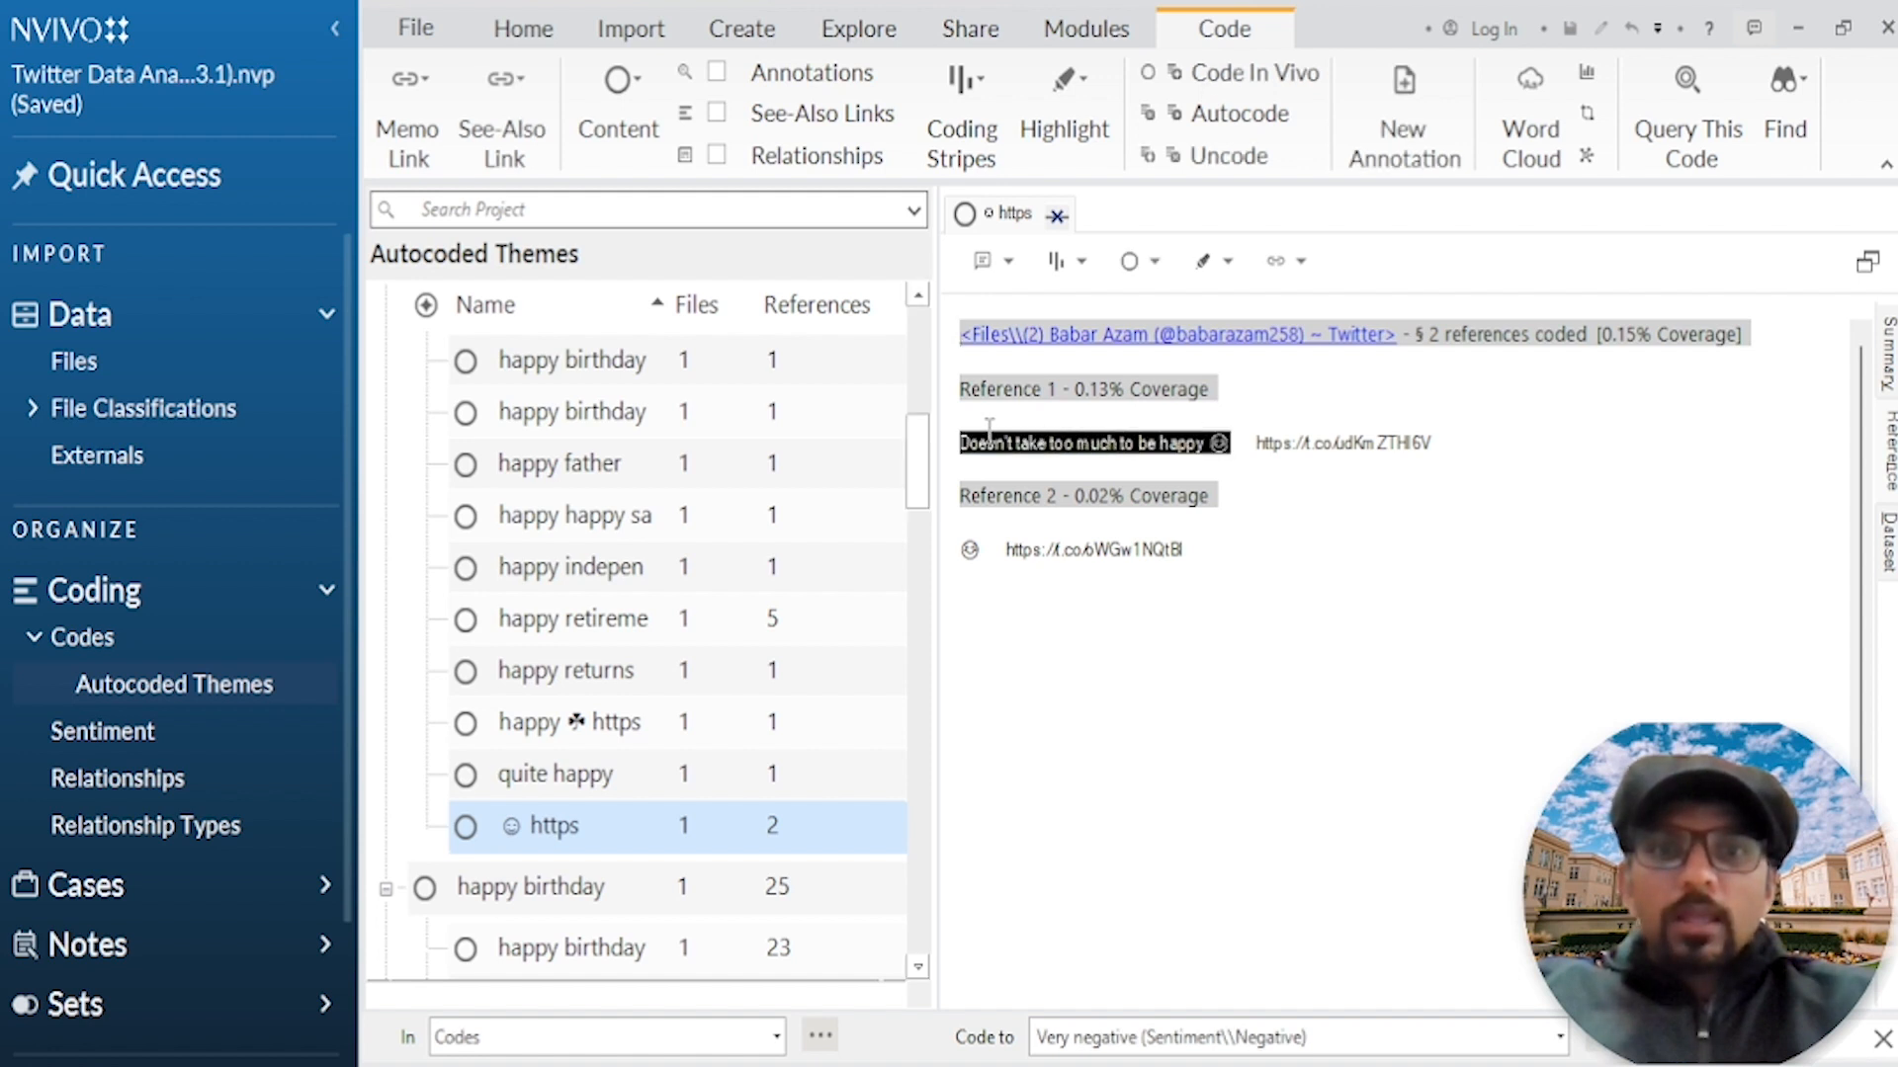
pyautogui.click(1312, 680)
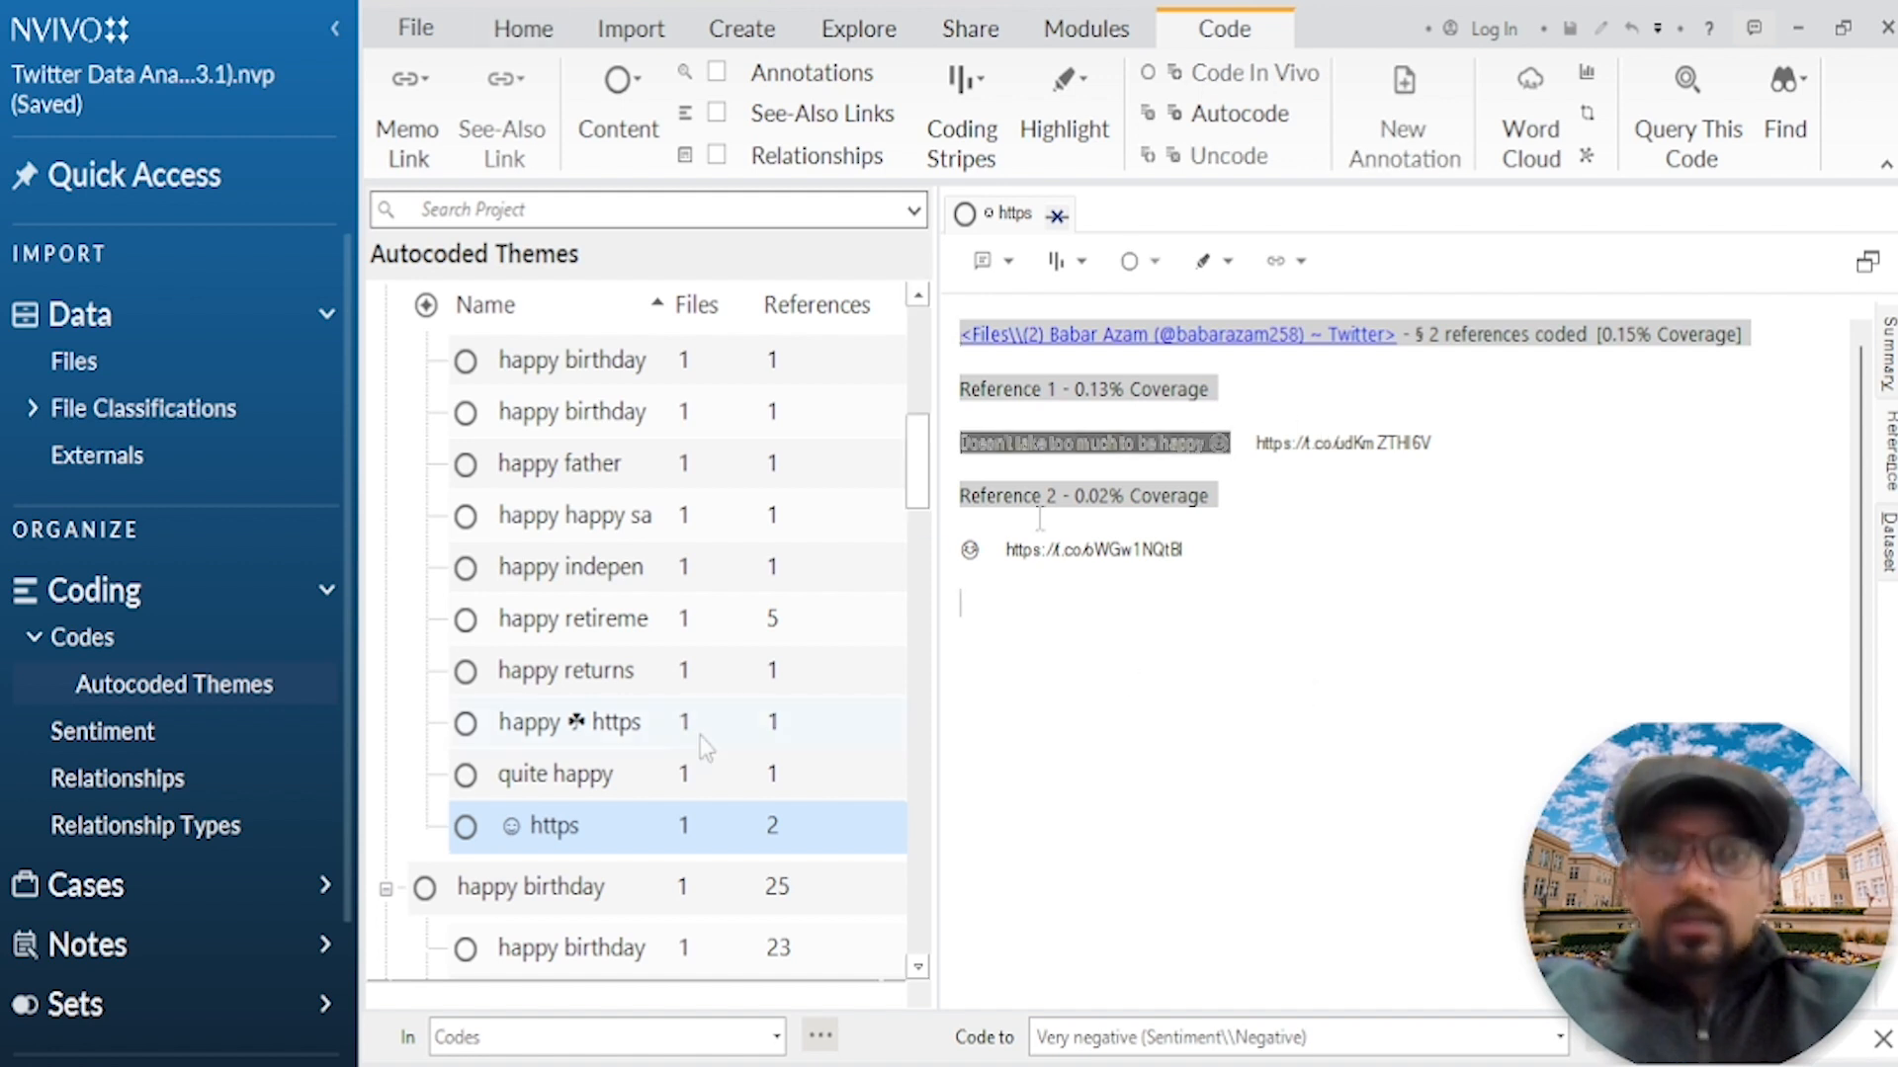
# Step: Rename the smiley "https" subcode under the happy theme as Happiness
pyautogui.rightClick(578, 833)
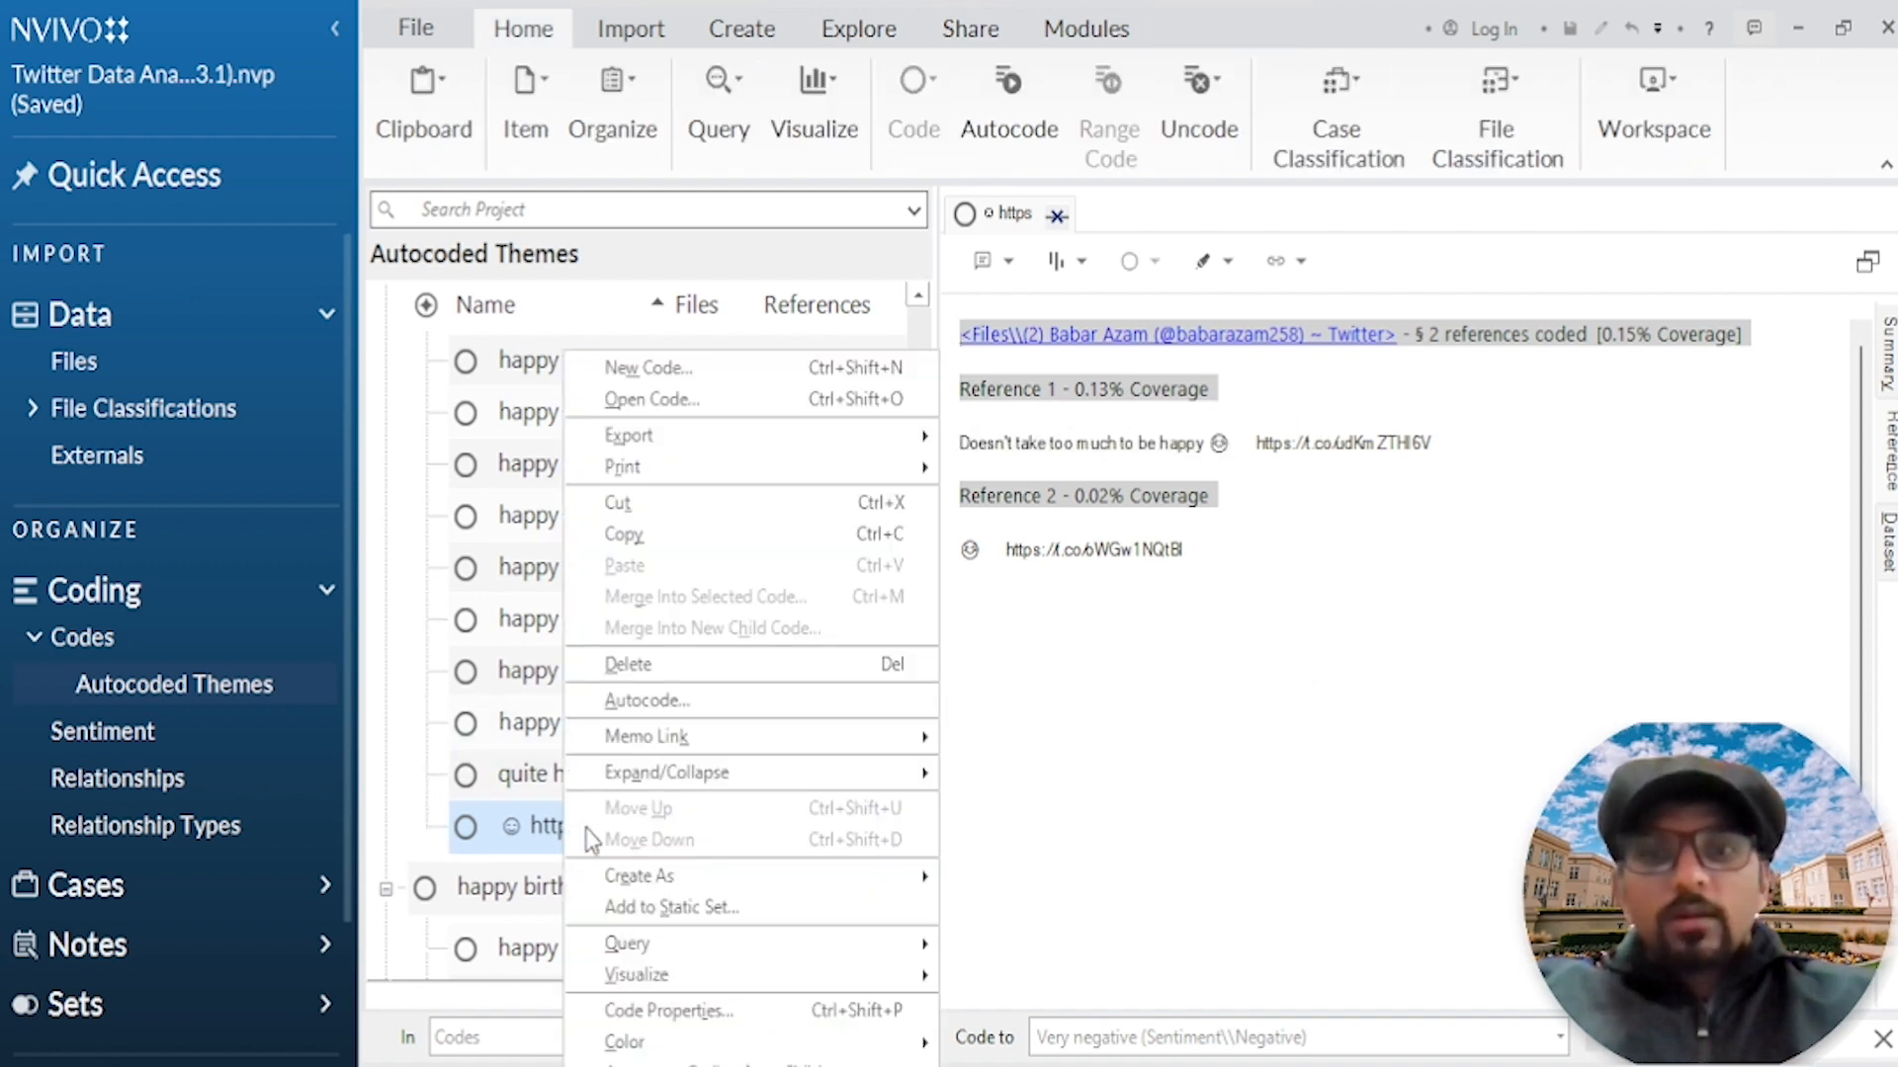
pyautogui.click(666, 1012)
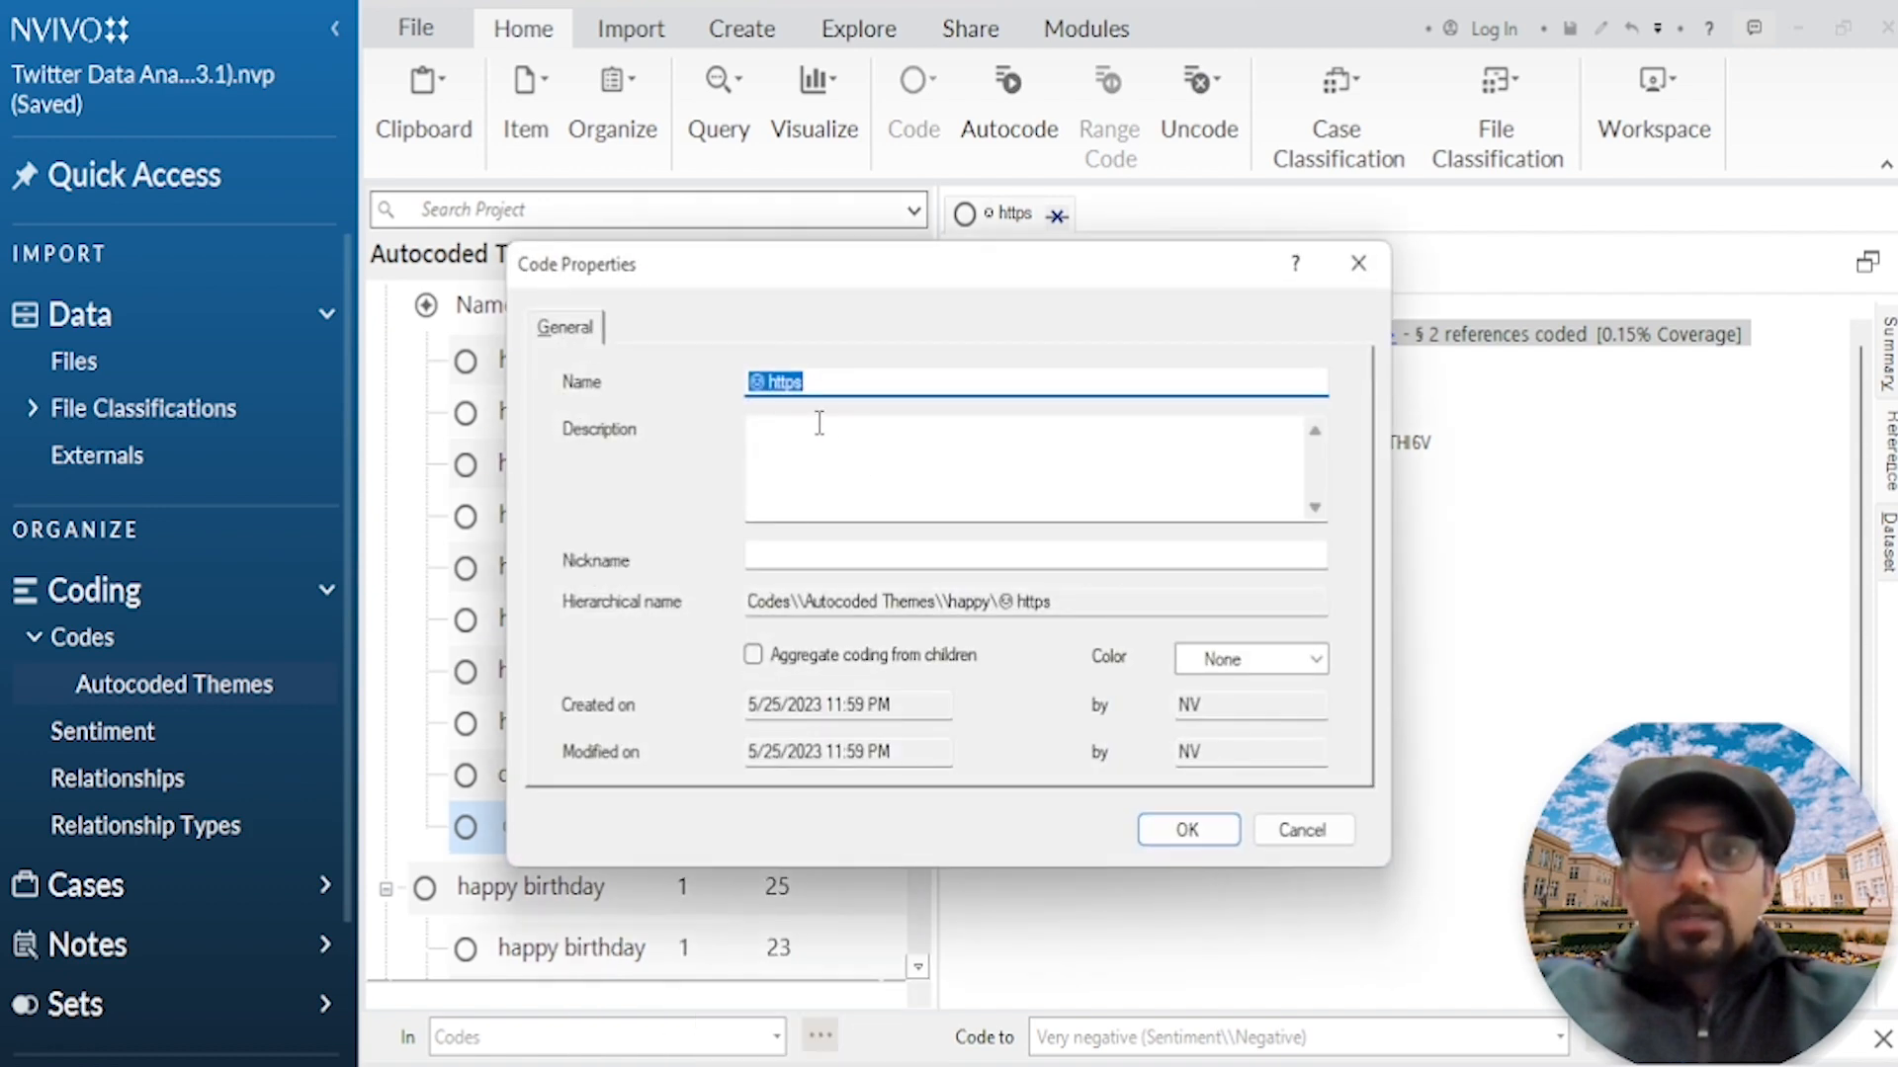
pyautogui.write('Happin')
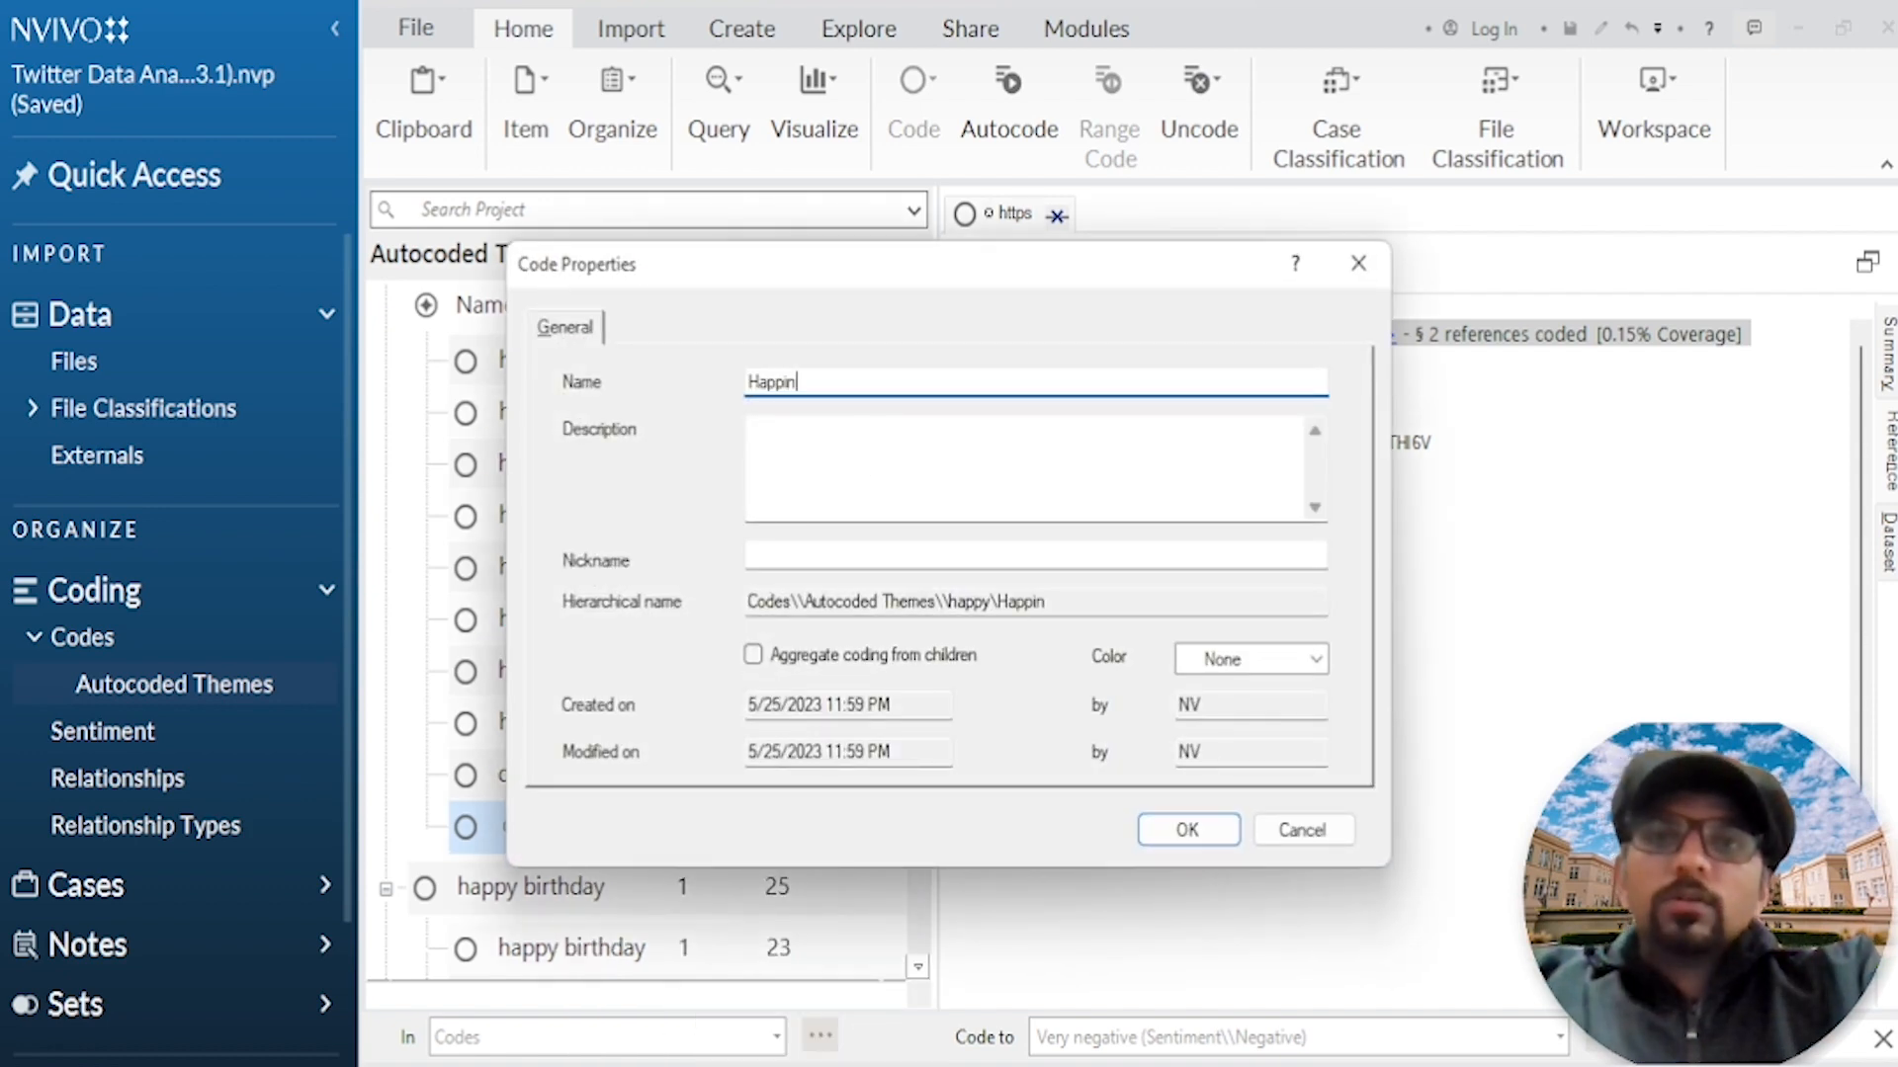
pyautogui.write('ess')
pyautogui.press('Return')
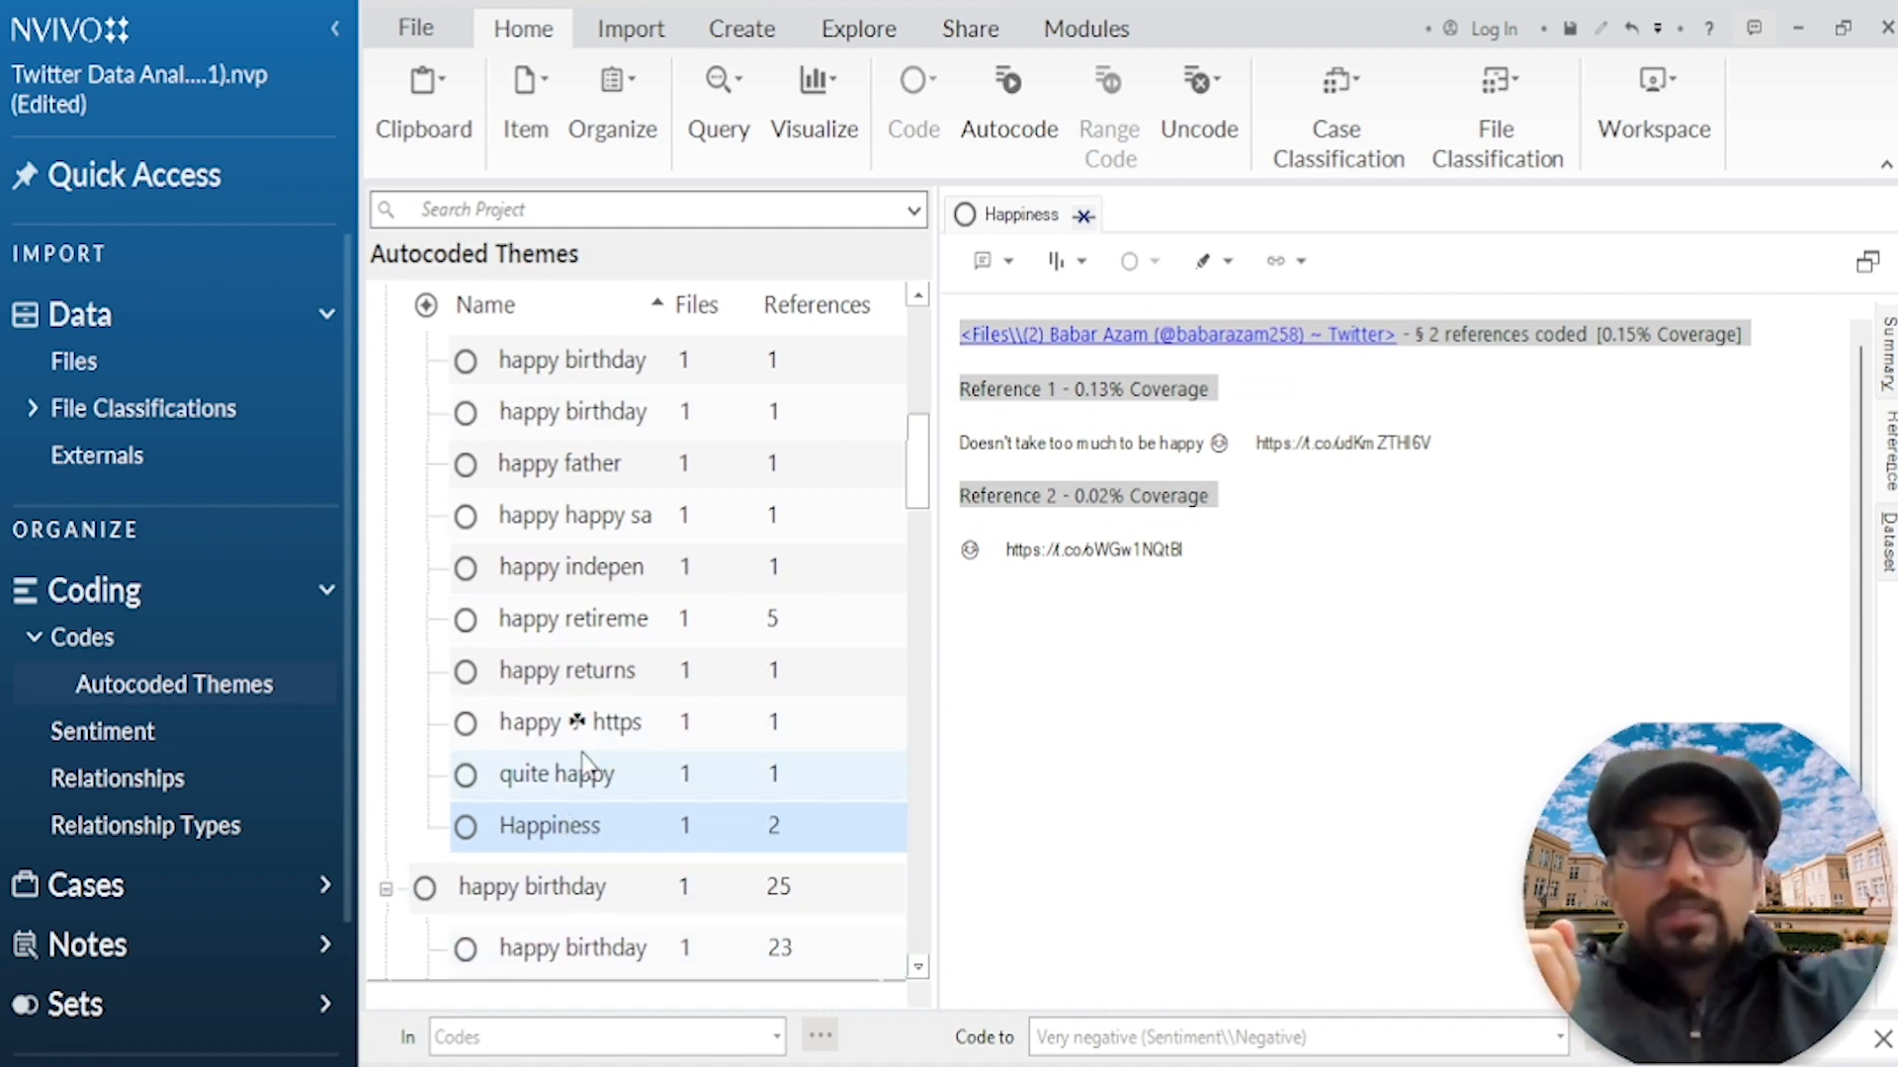
# Step: Delete the Happiness subcode from the happy theme
pyautogui.press('Delete')
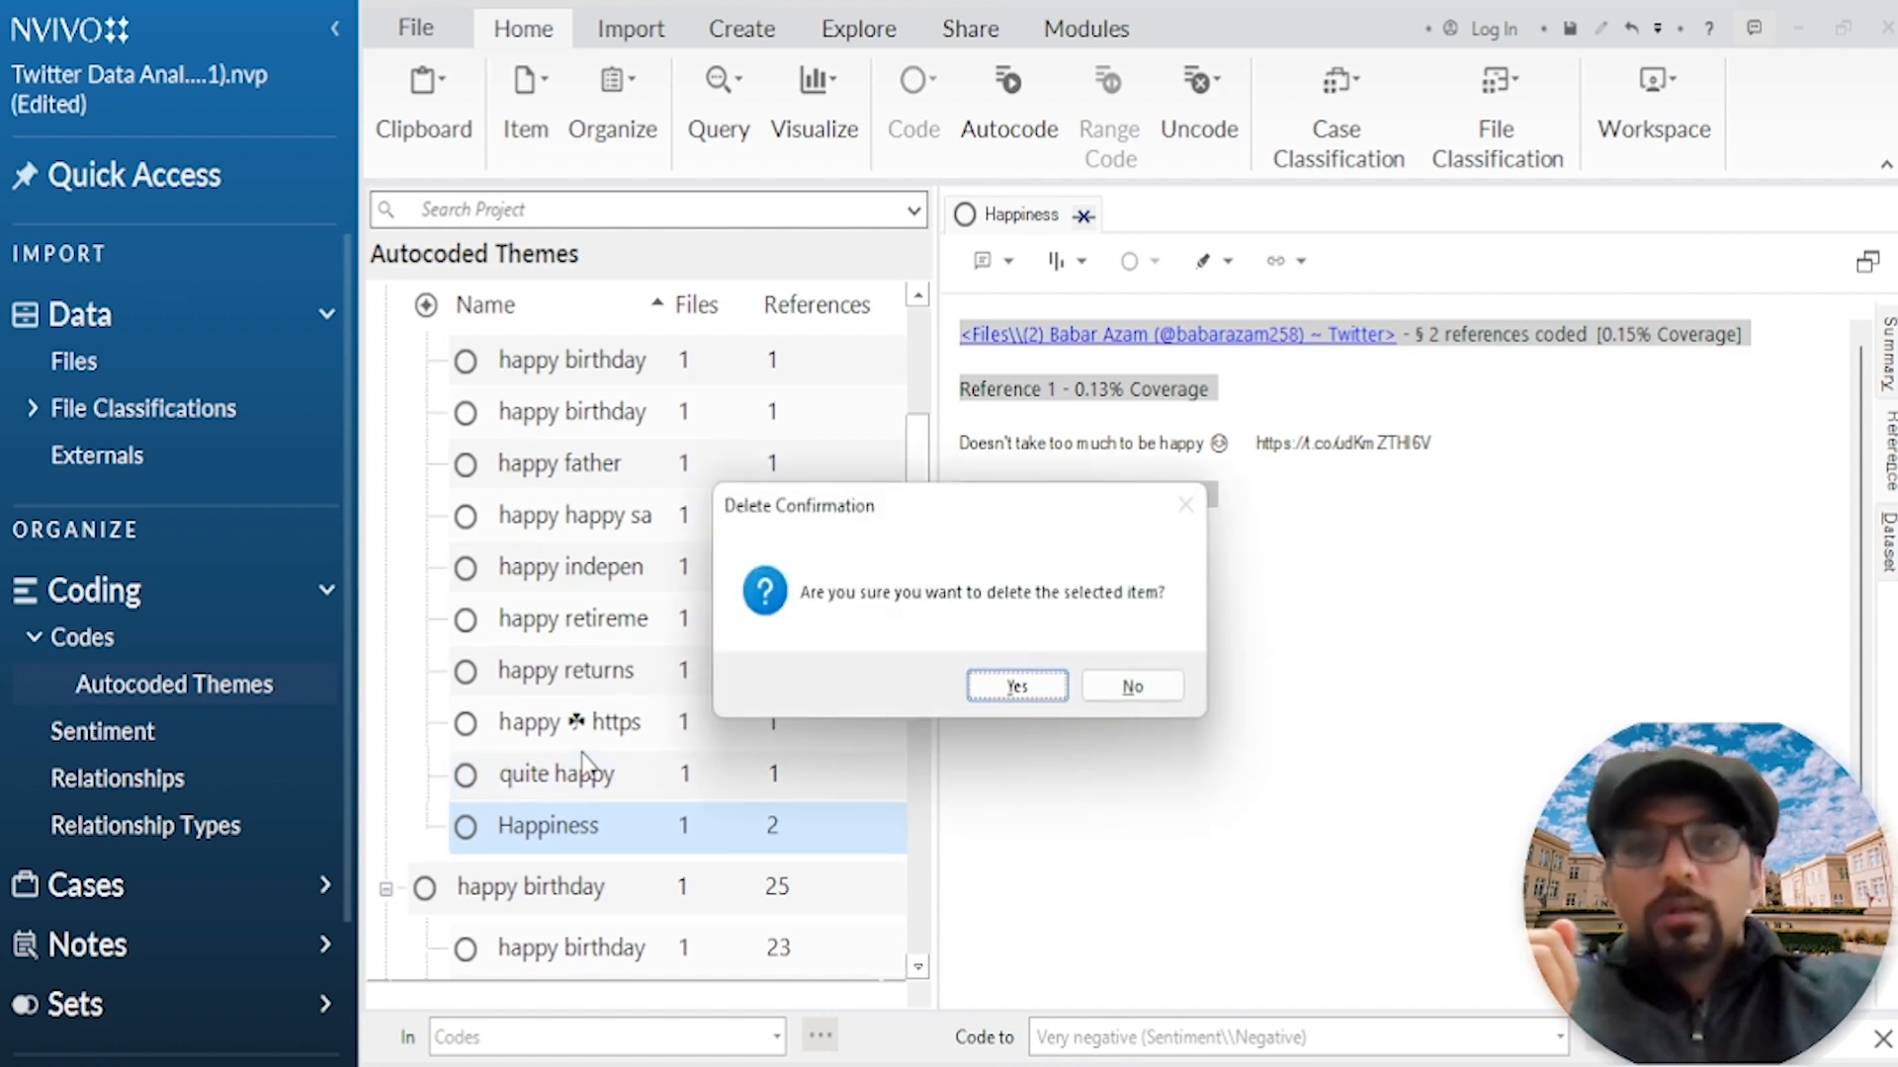
pyautogui.click(1028, 696)
pyautogui.rightClick(621, 845)
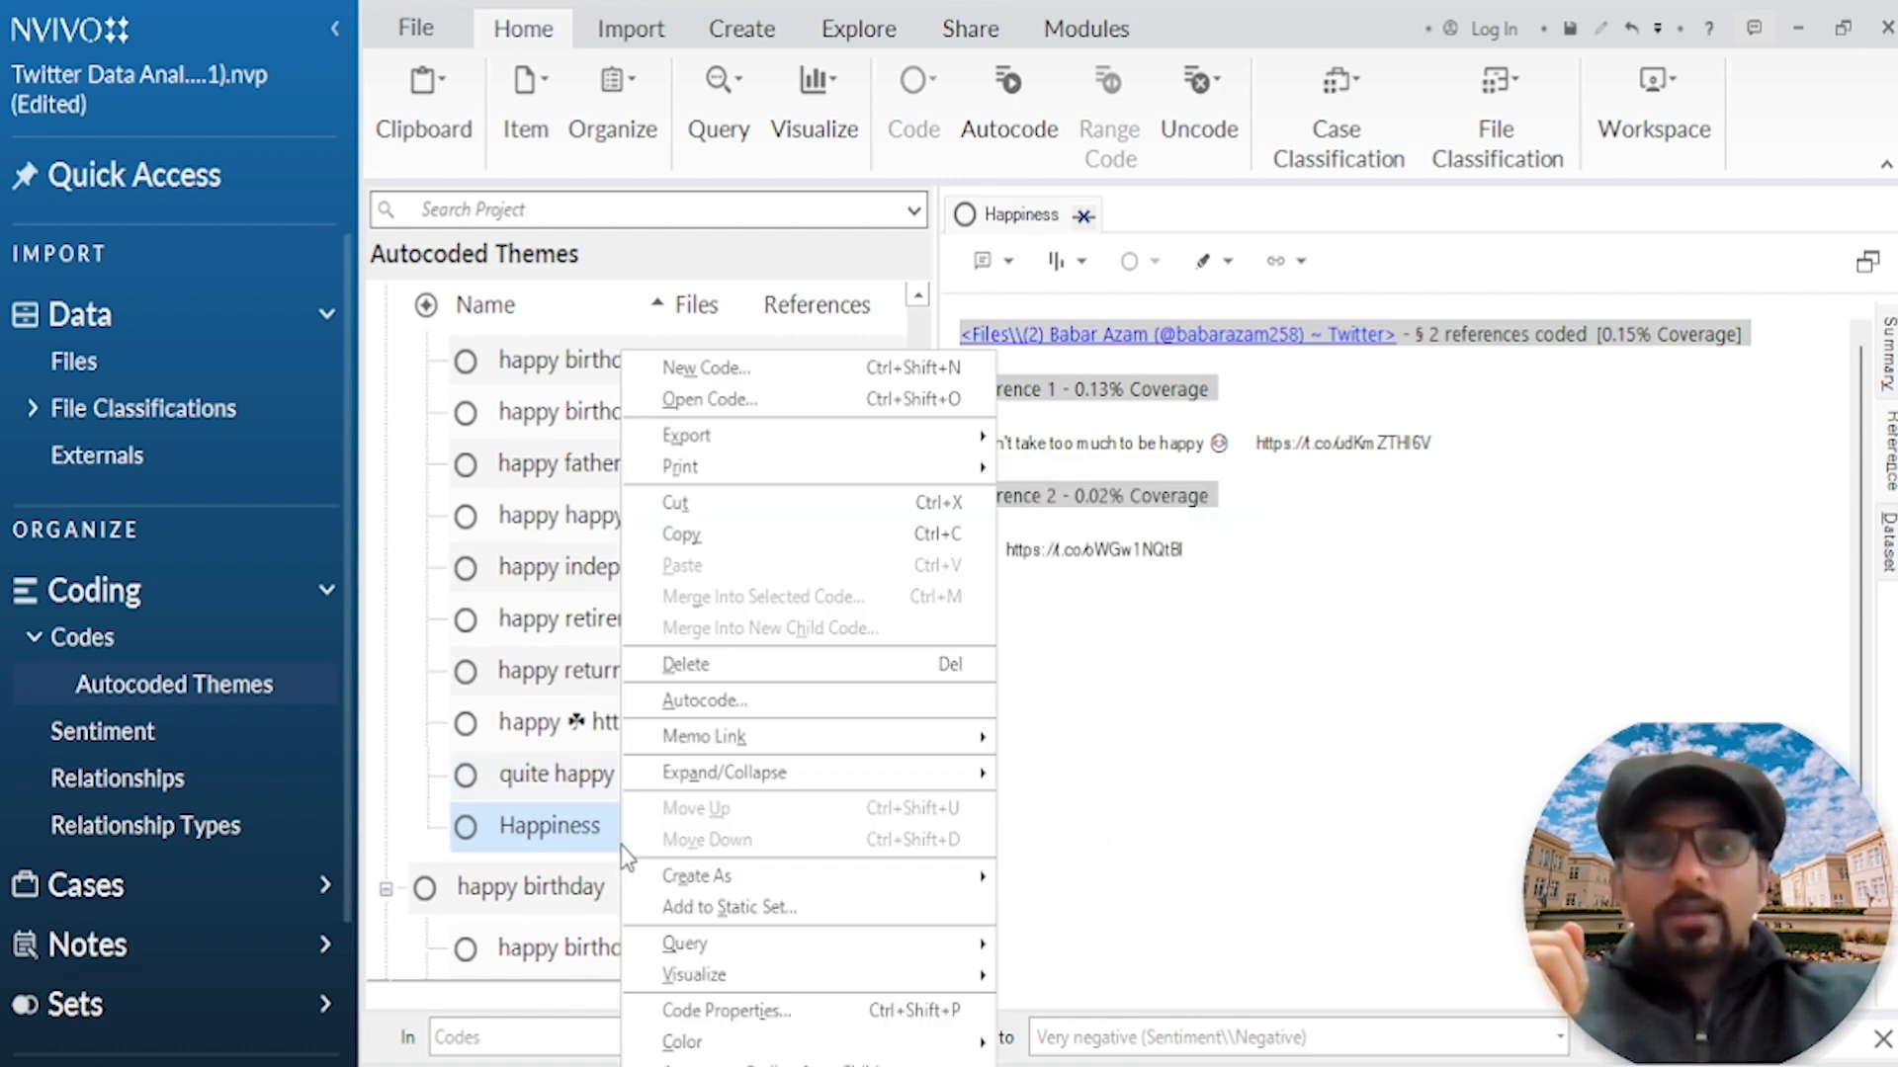
pyautogui.click(725, 666)
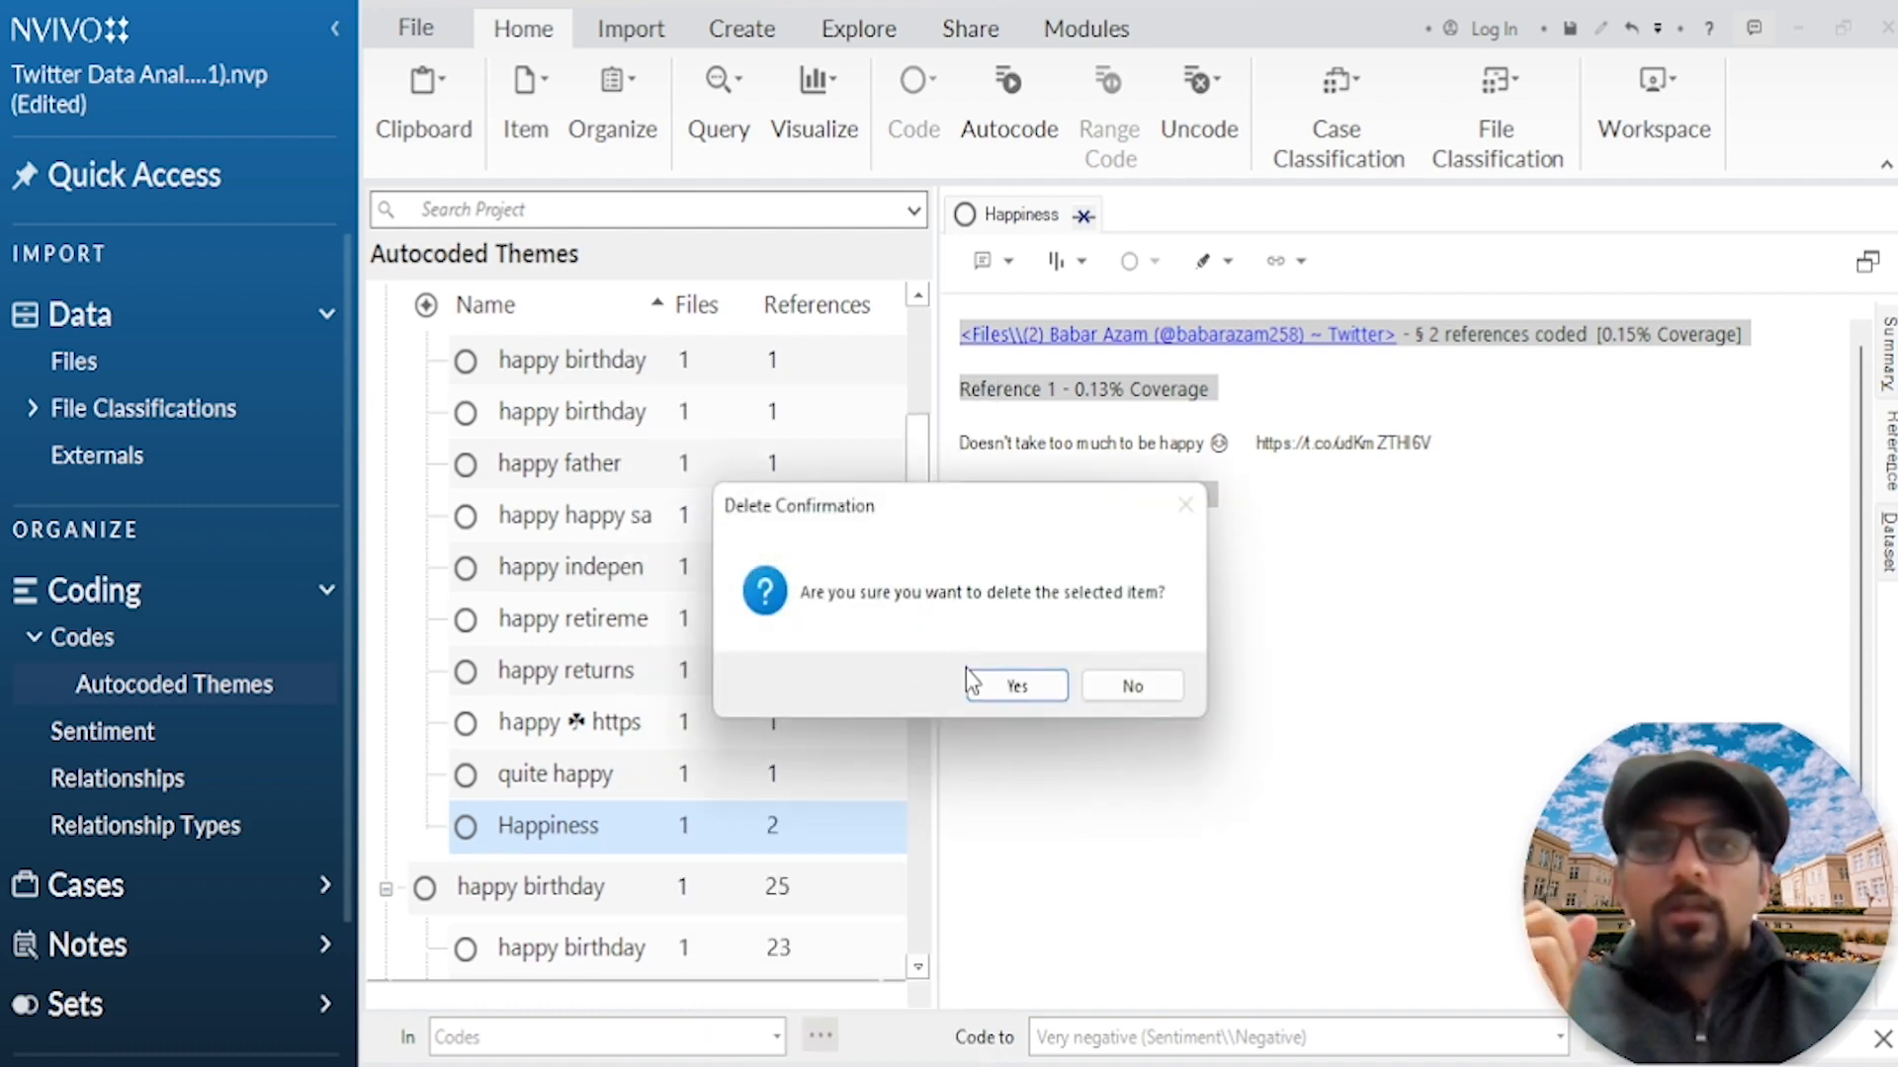
pyautogui.click(1008, 685)
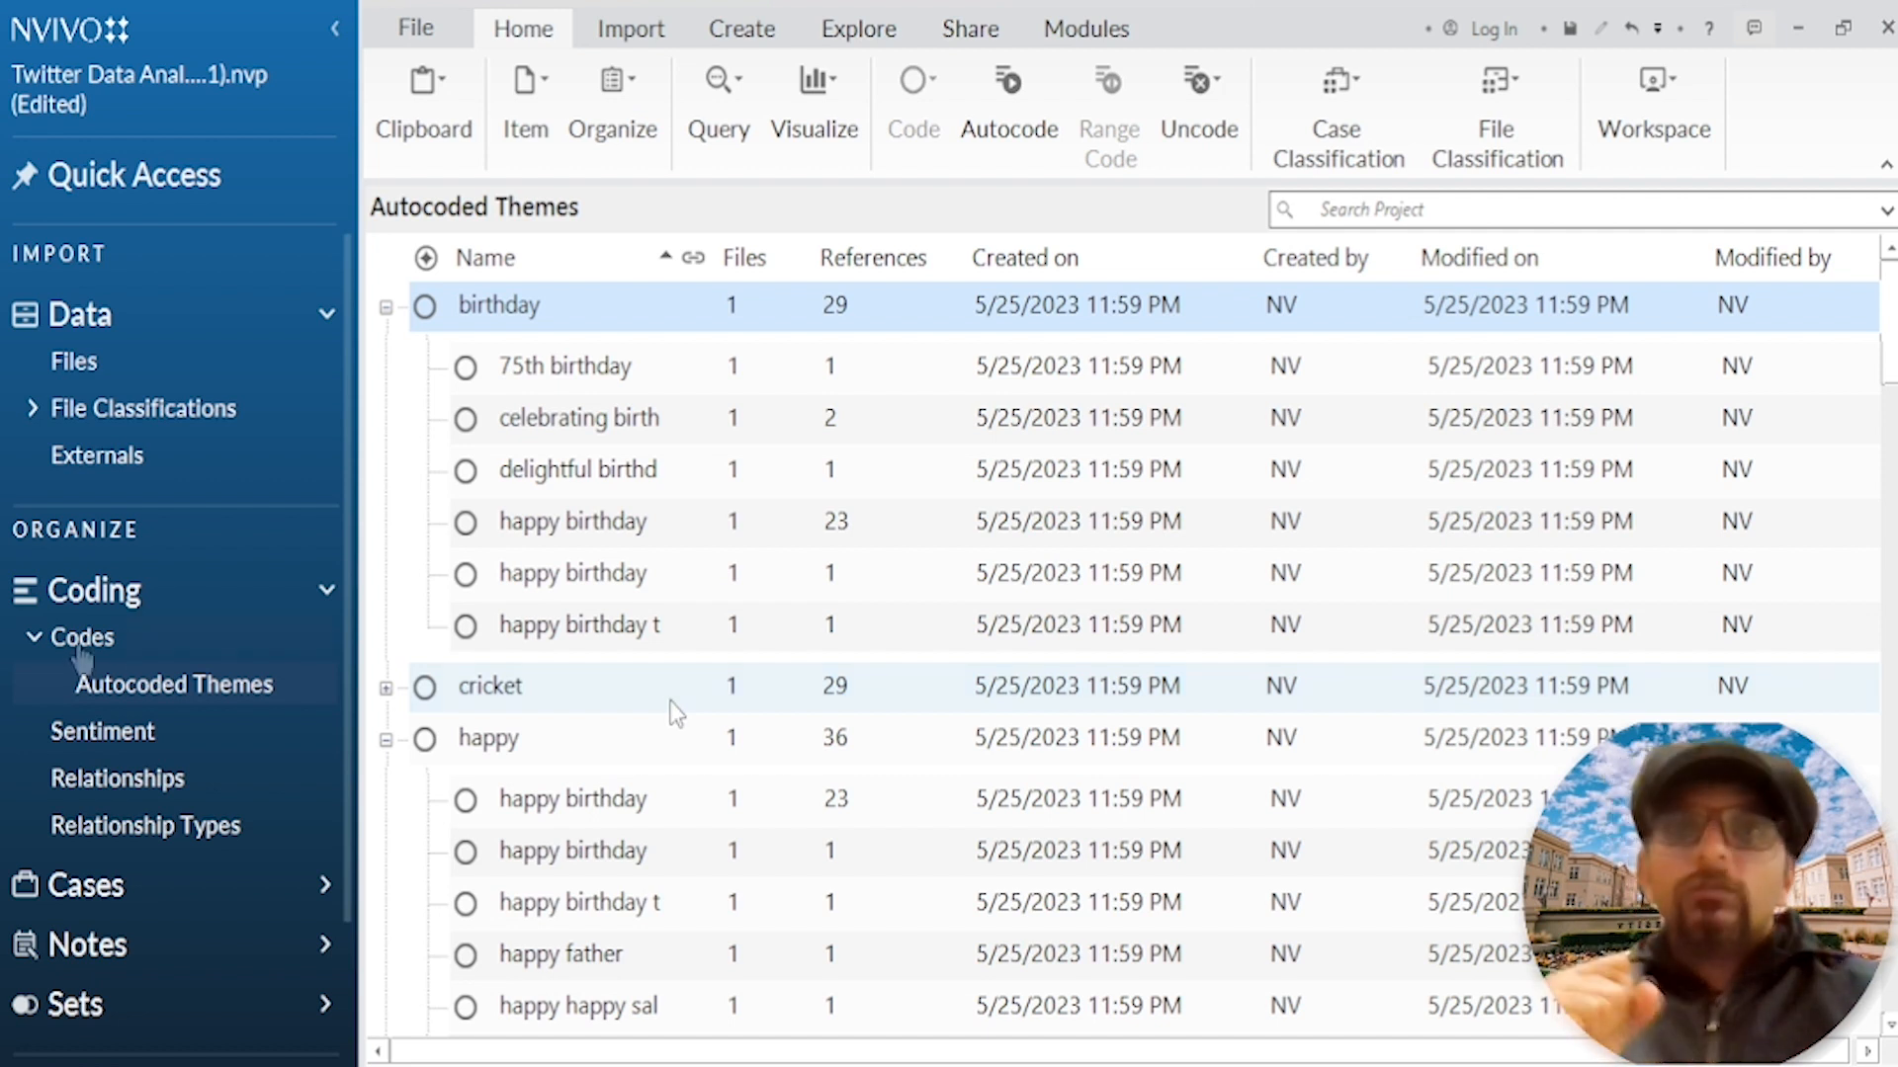
# Step: Create a new top-level code named "Birthday Celebration" in the Codes folder
pyautogui.click(81, 653)
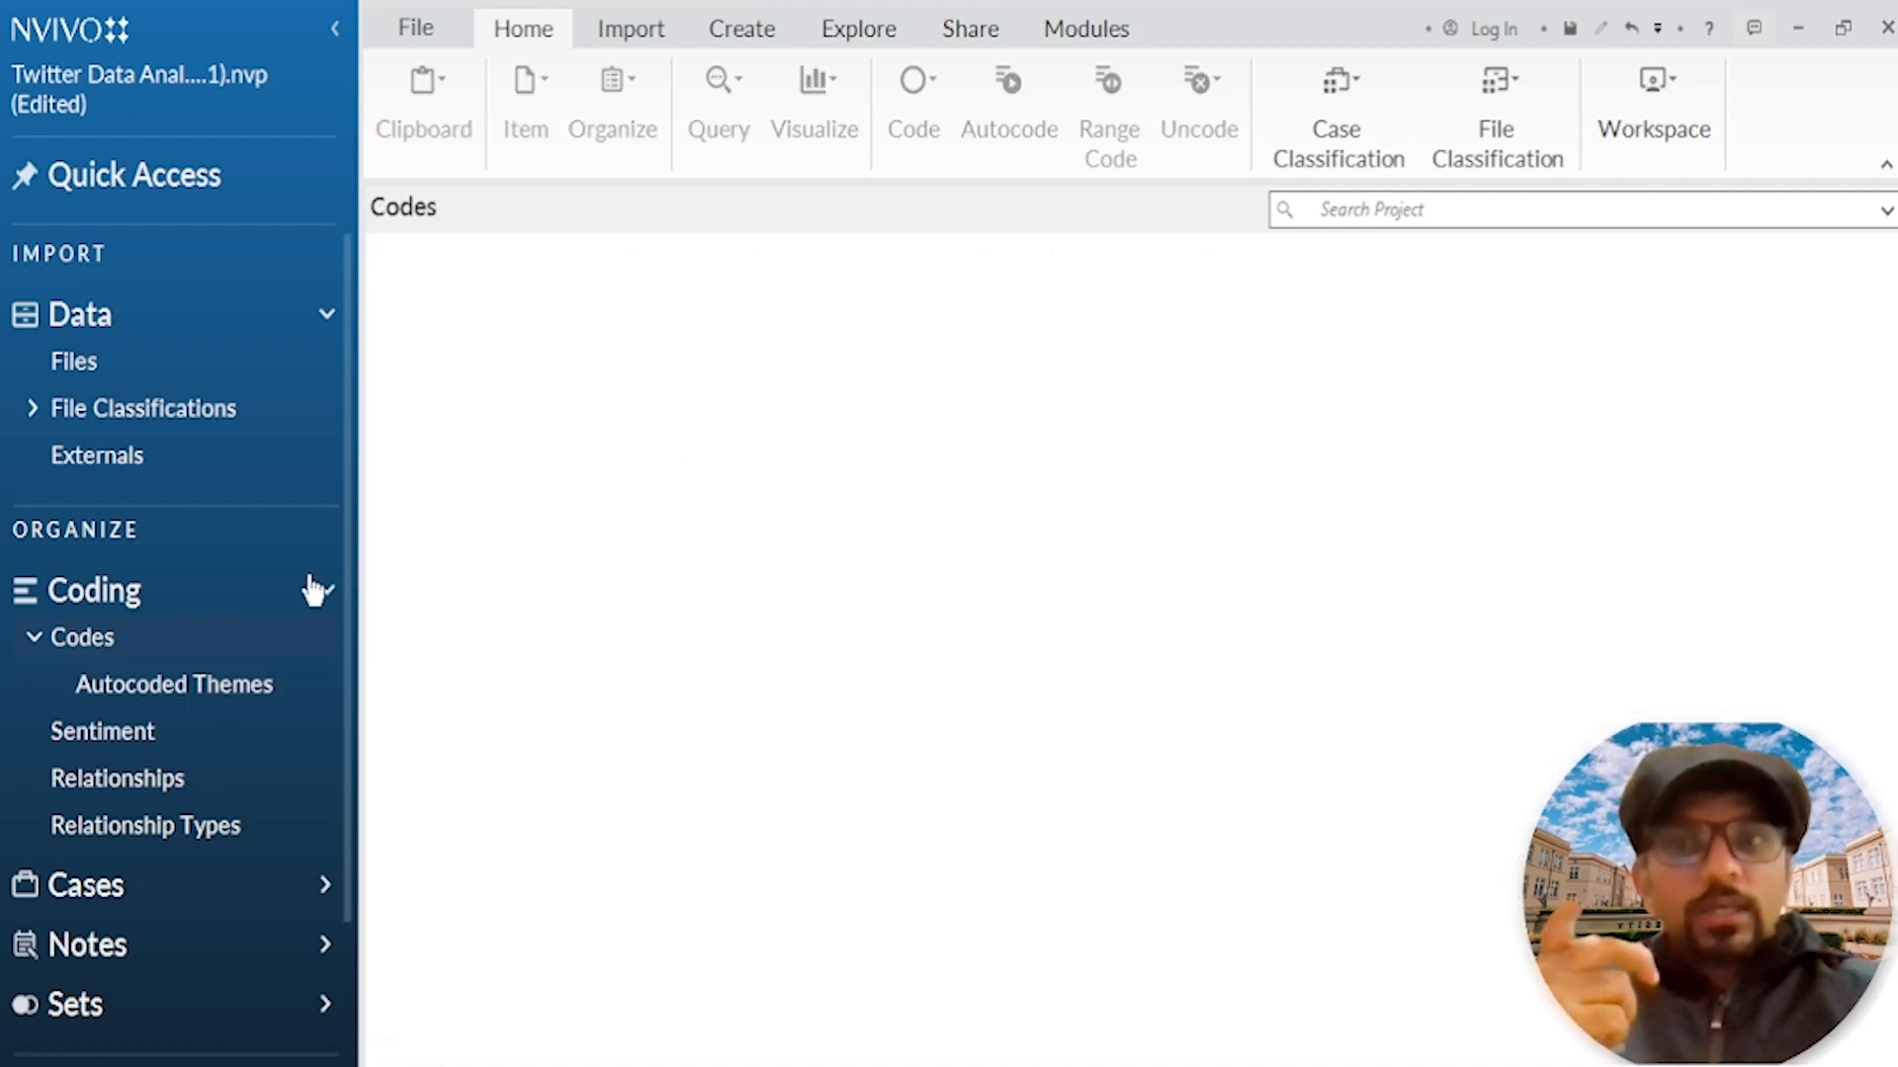
pyautogui.rightClick(641, 445)
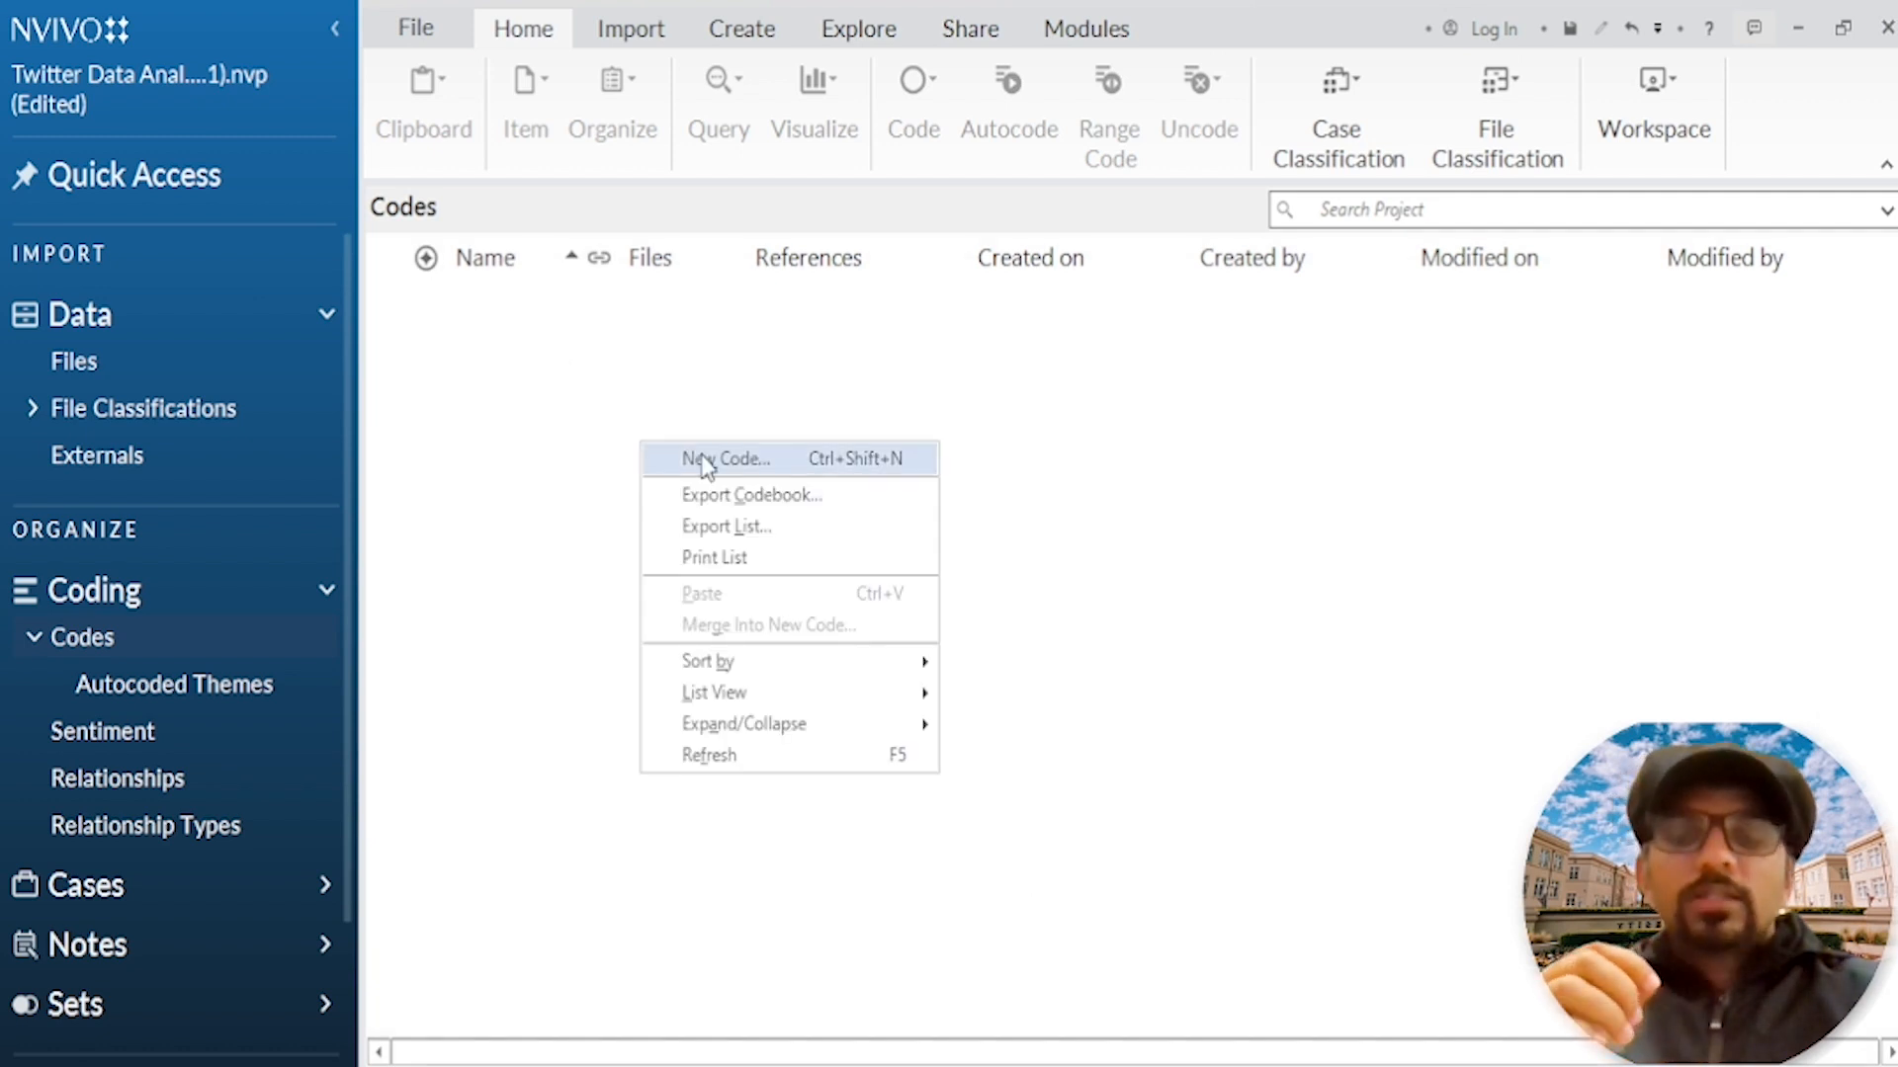
pyautogui.click(704, 460)
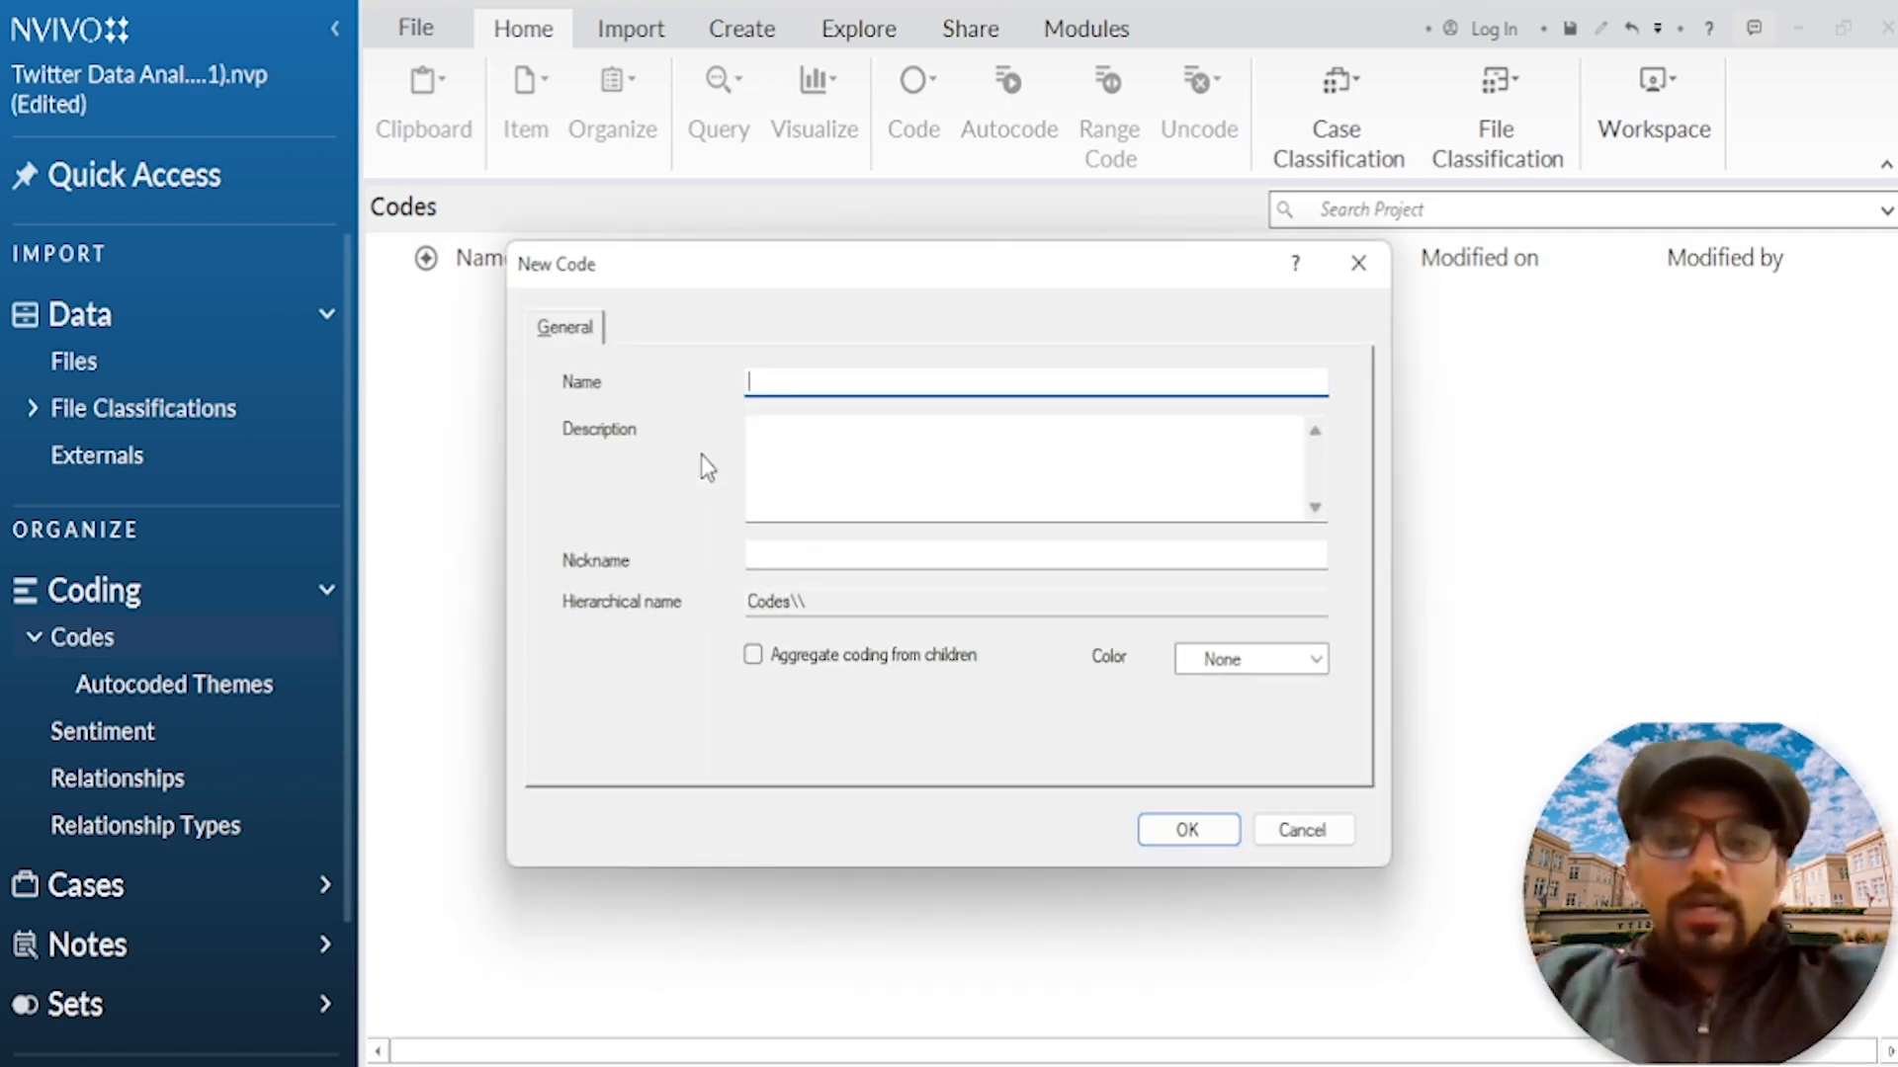
pyautogui.write('Birthday ')
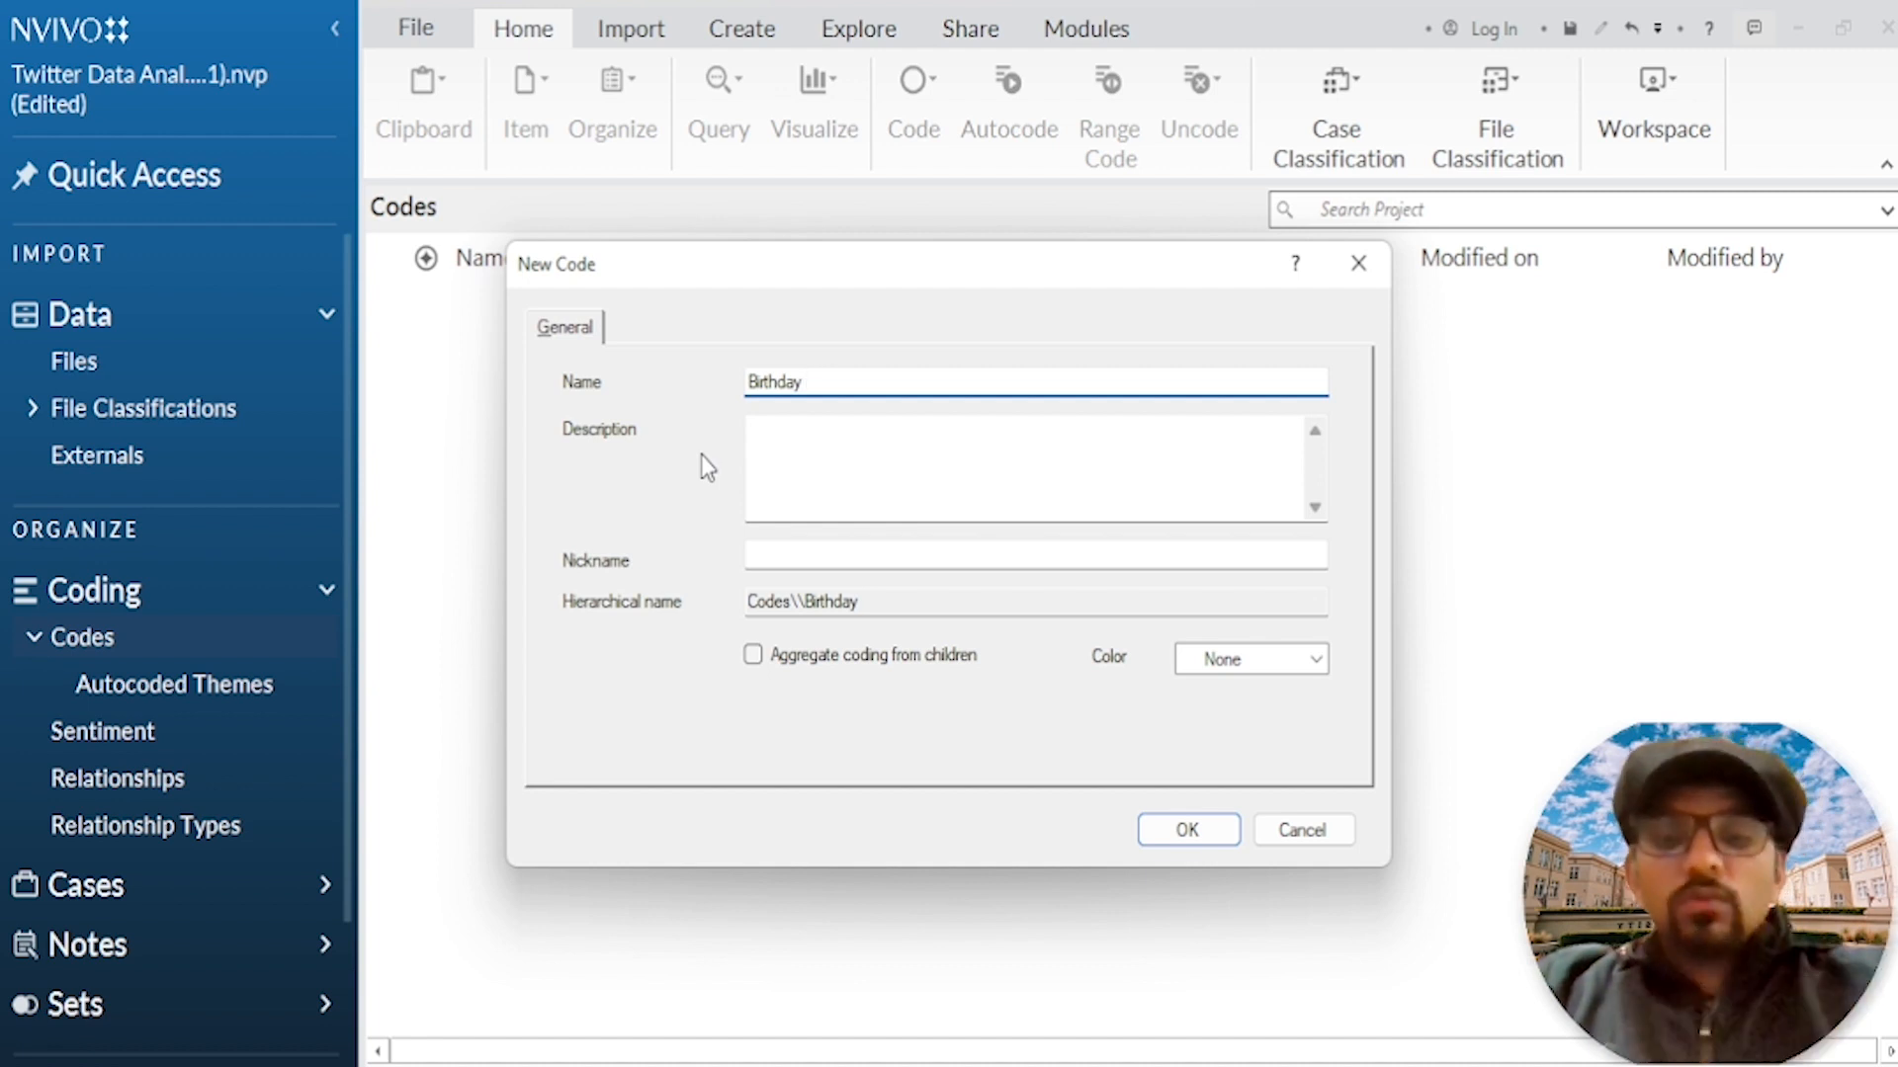
pyautogui.write('Celebrations')
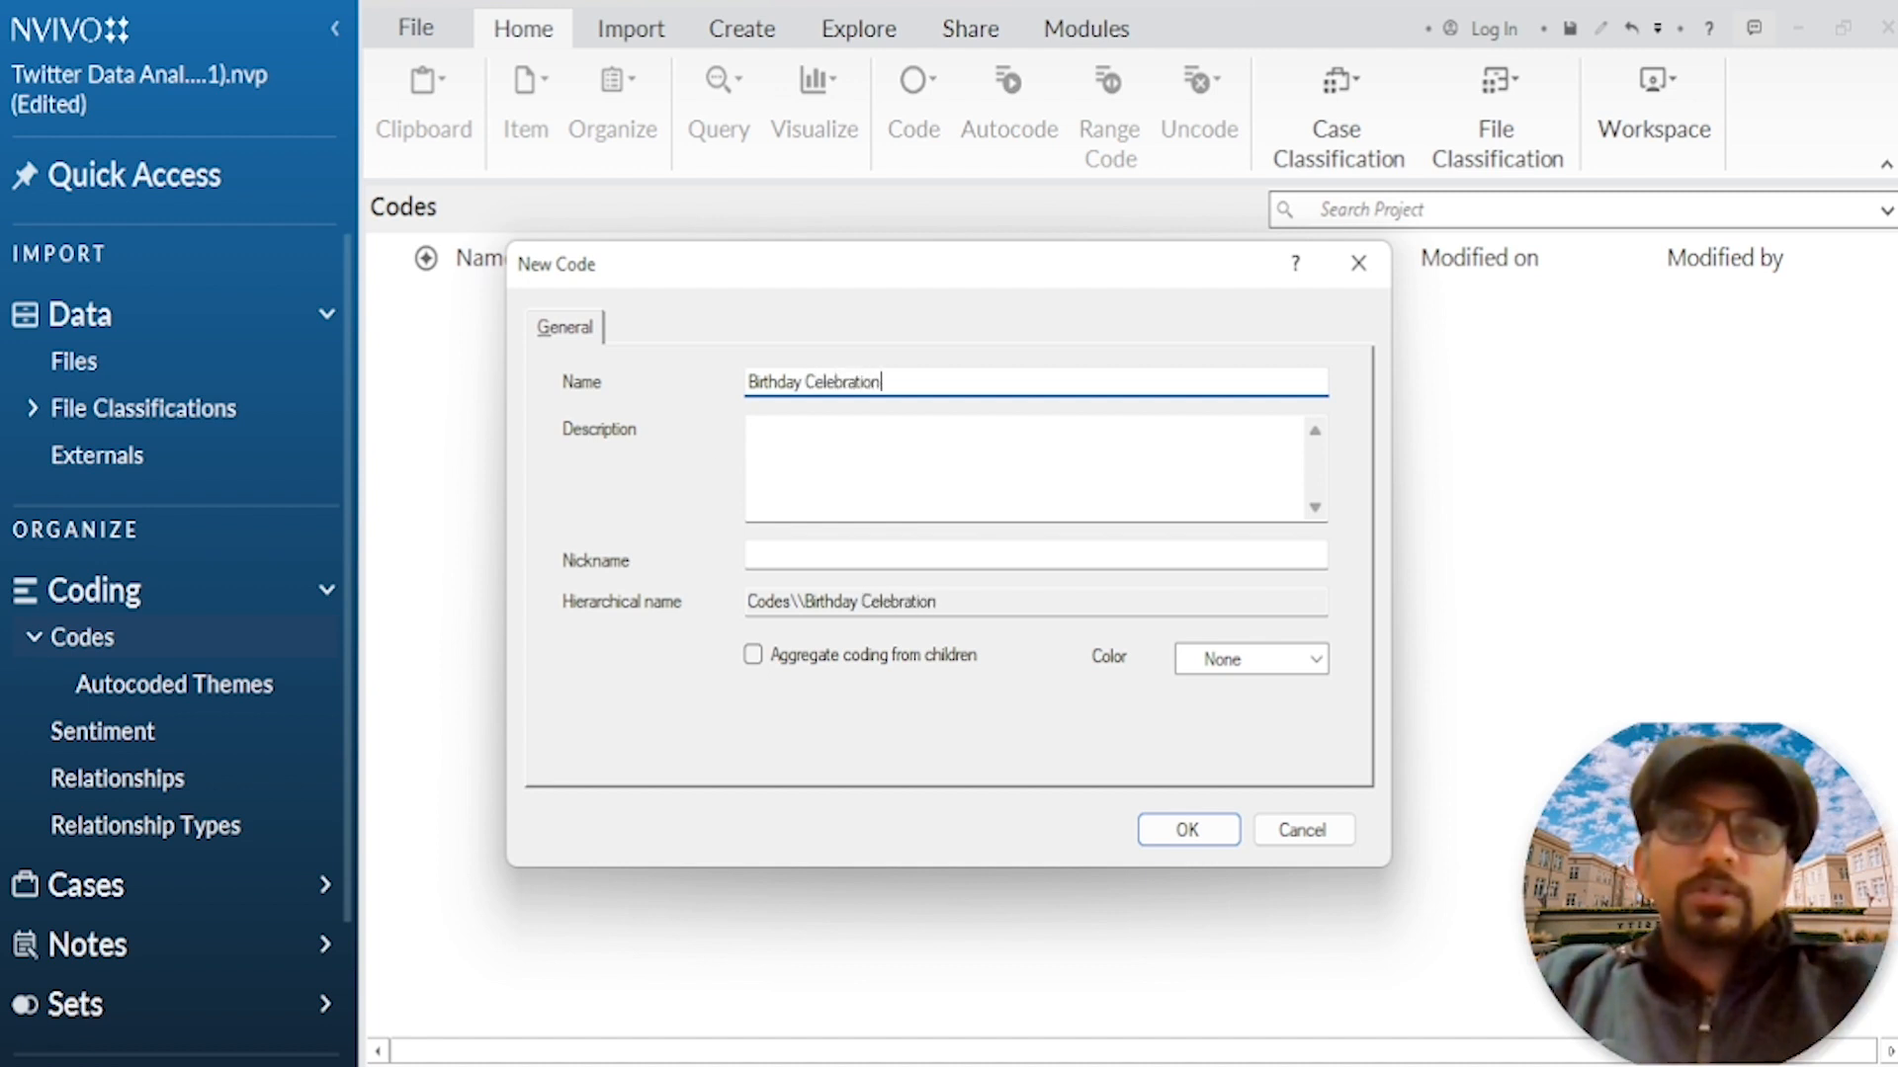
pyautogui.press('Return')
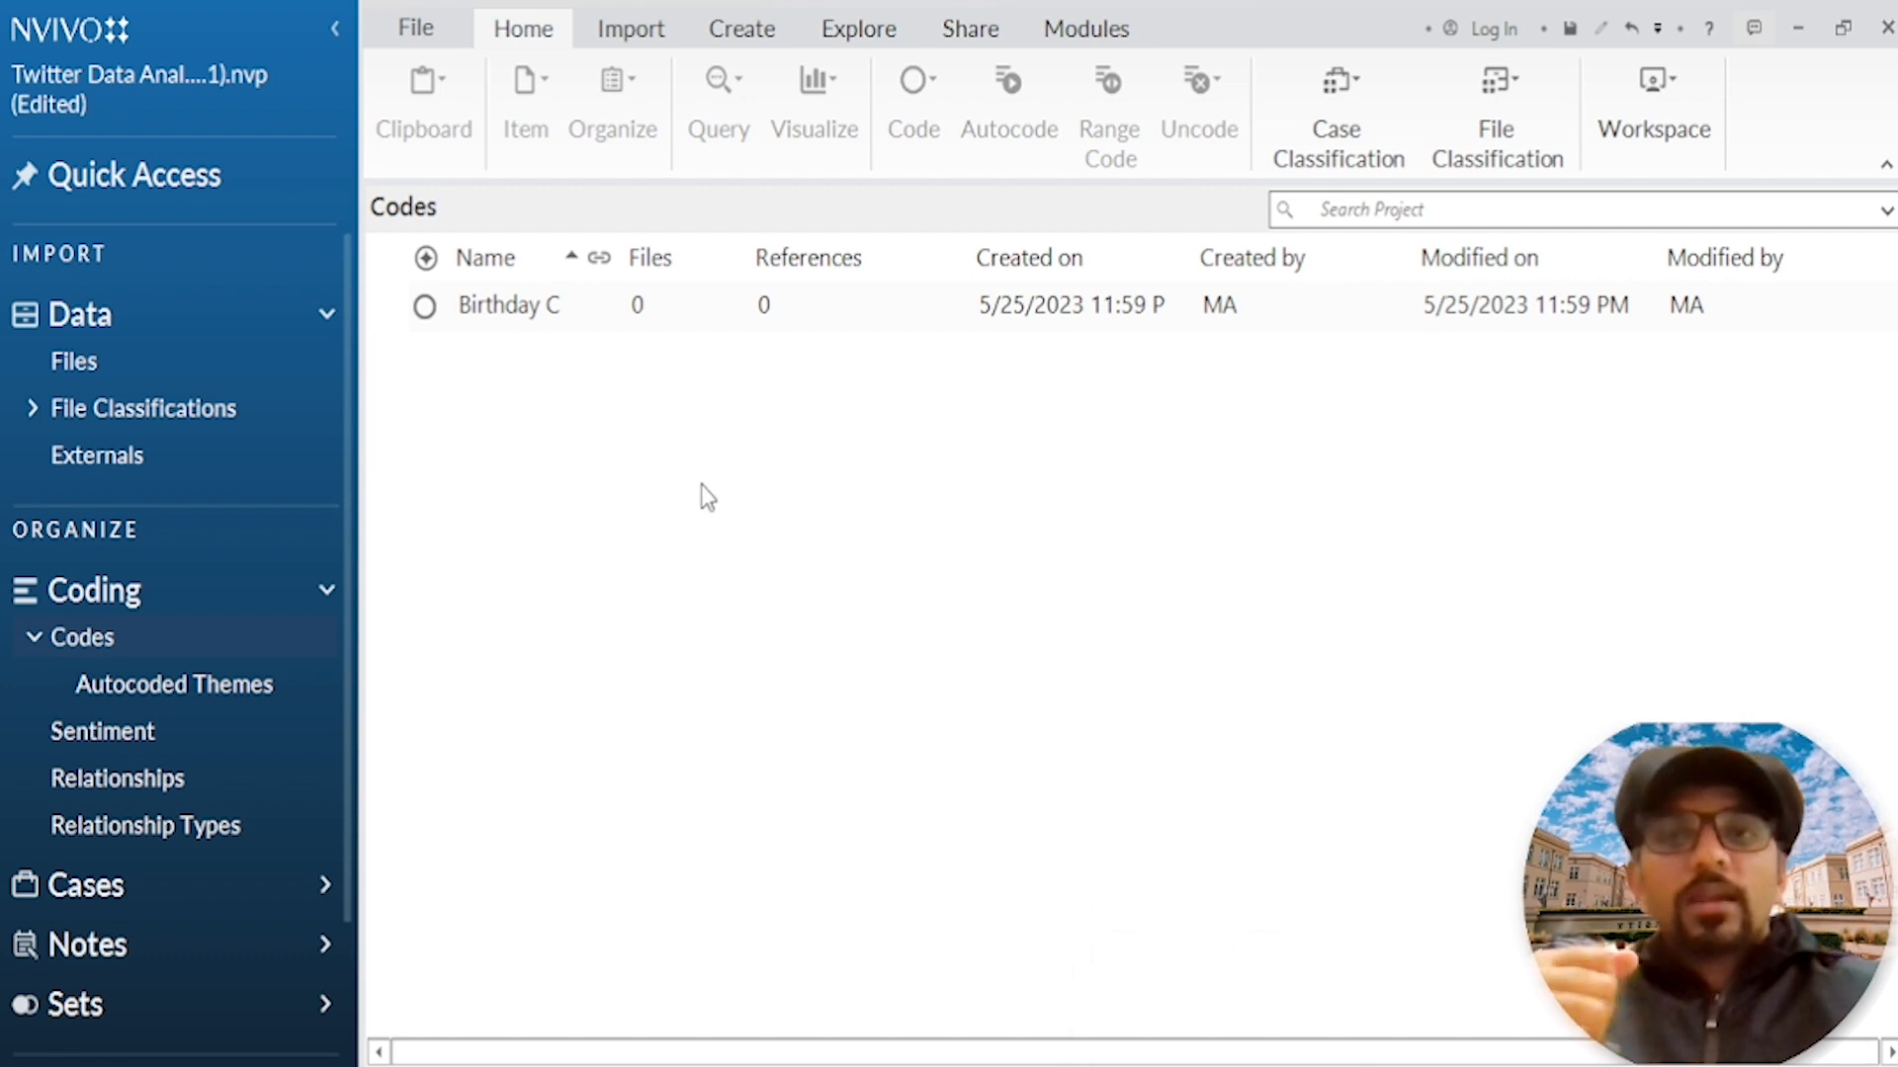
# Step: Create a new top-level code named "Cricket Enthusiasm" in the Codes folder
pyautogui.rightClick(702, 484)
pyautogui.click(761, 501)
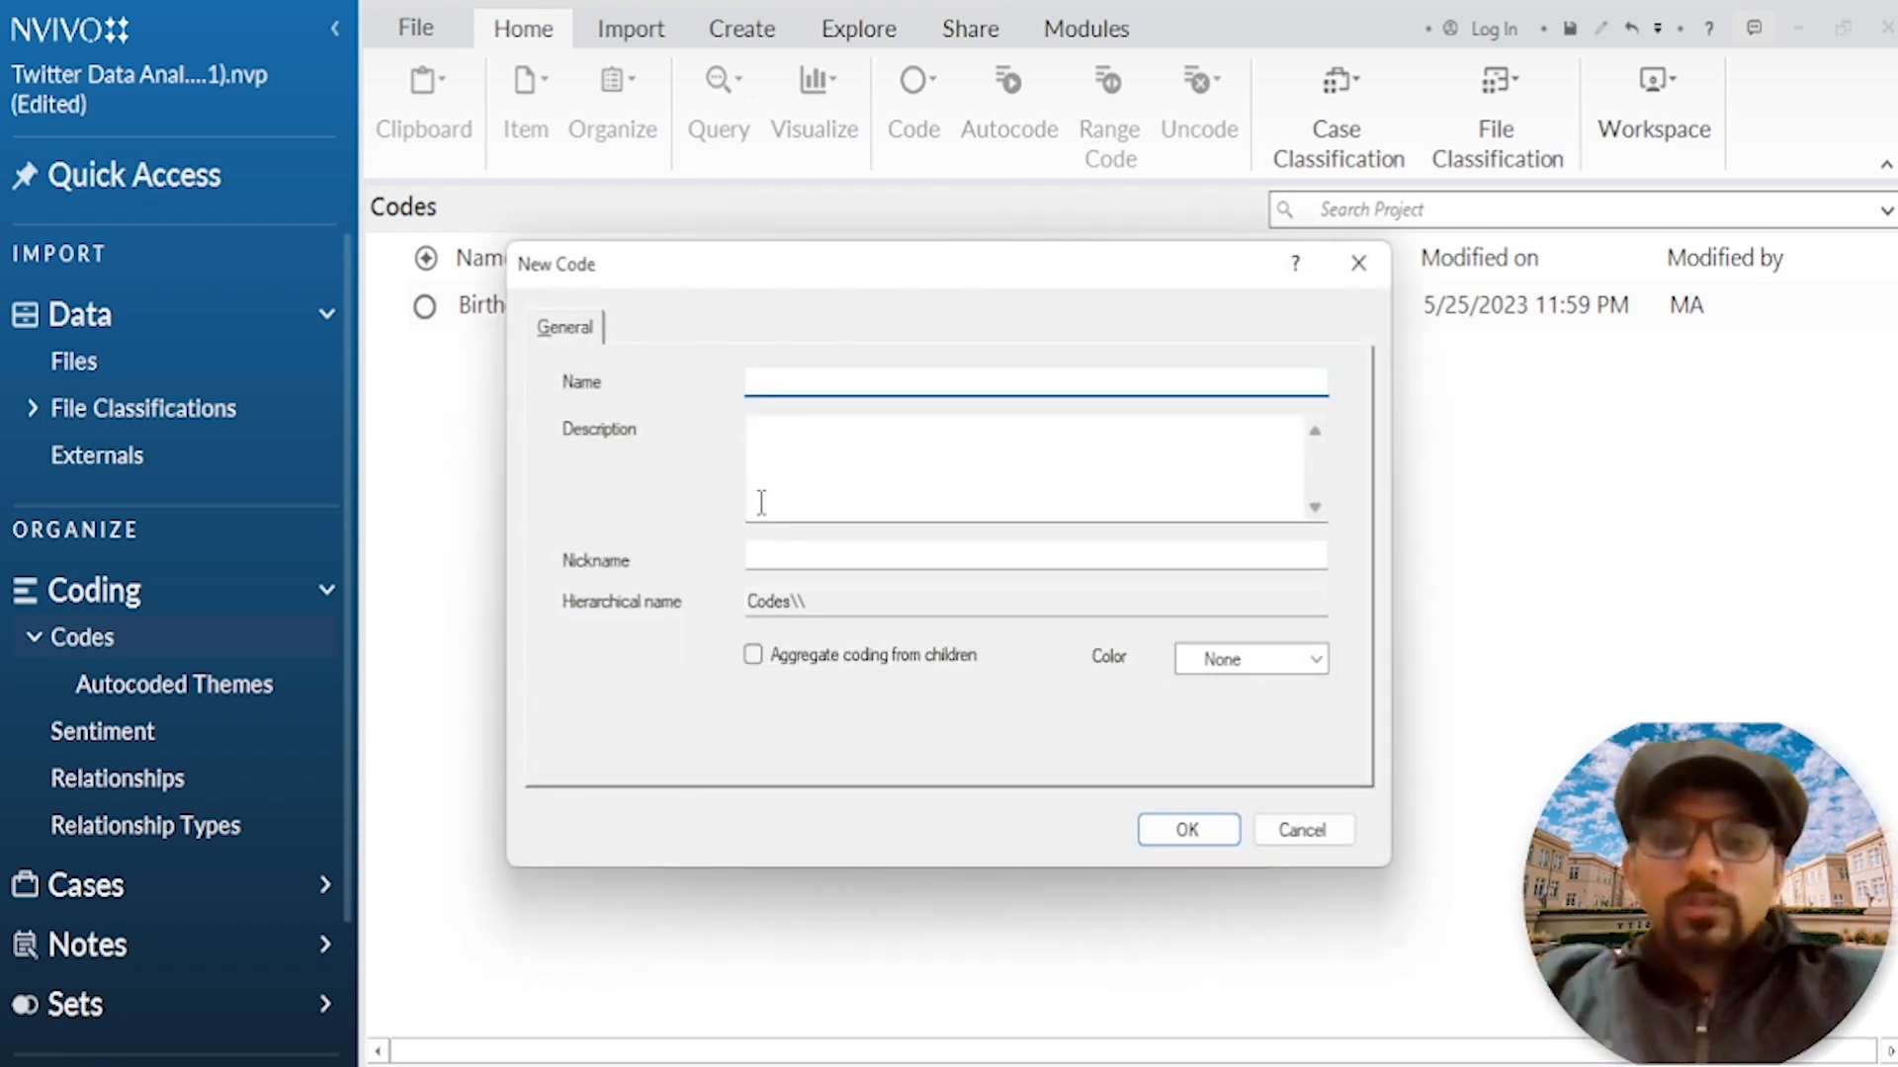
pyautogui.write('Cricket Enth')
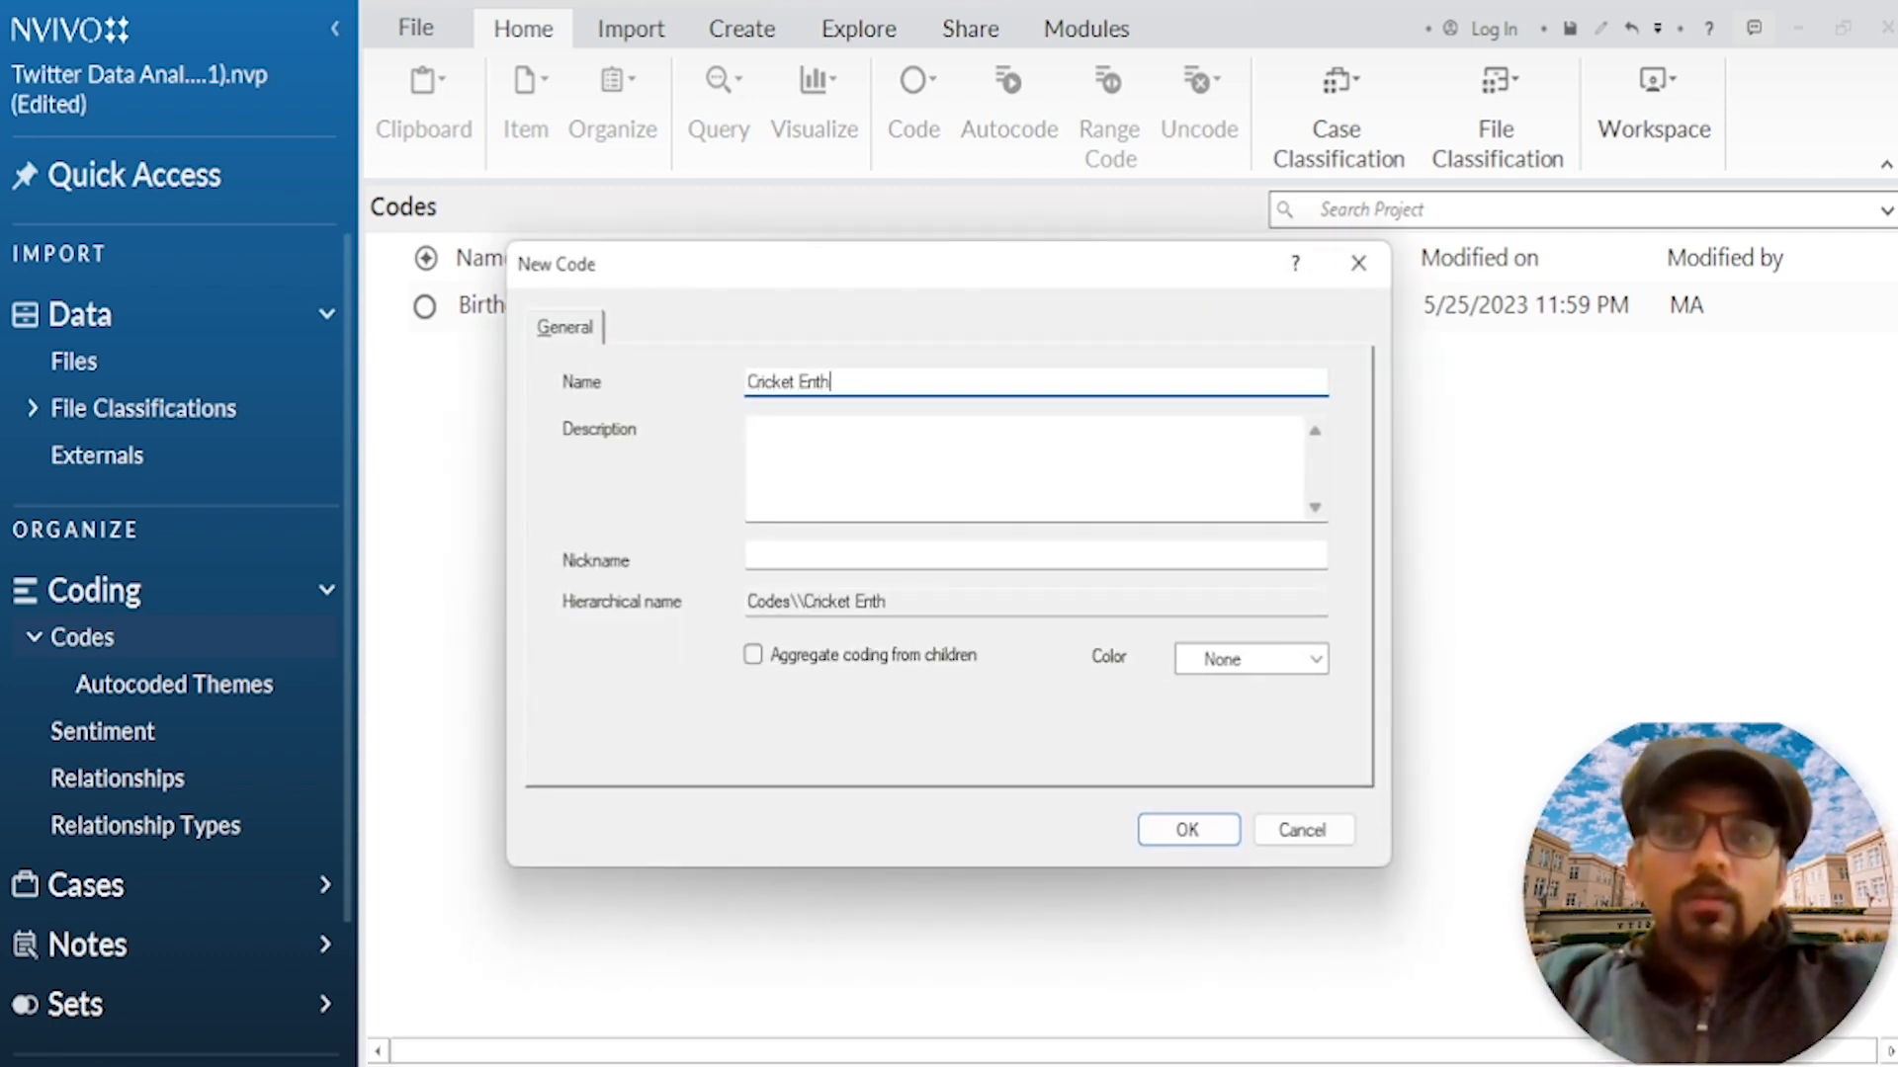
pyautogui.write('usiasm')
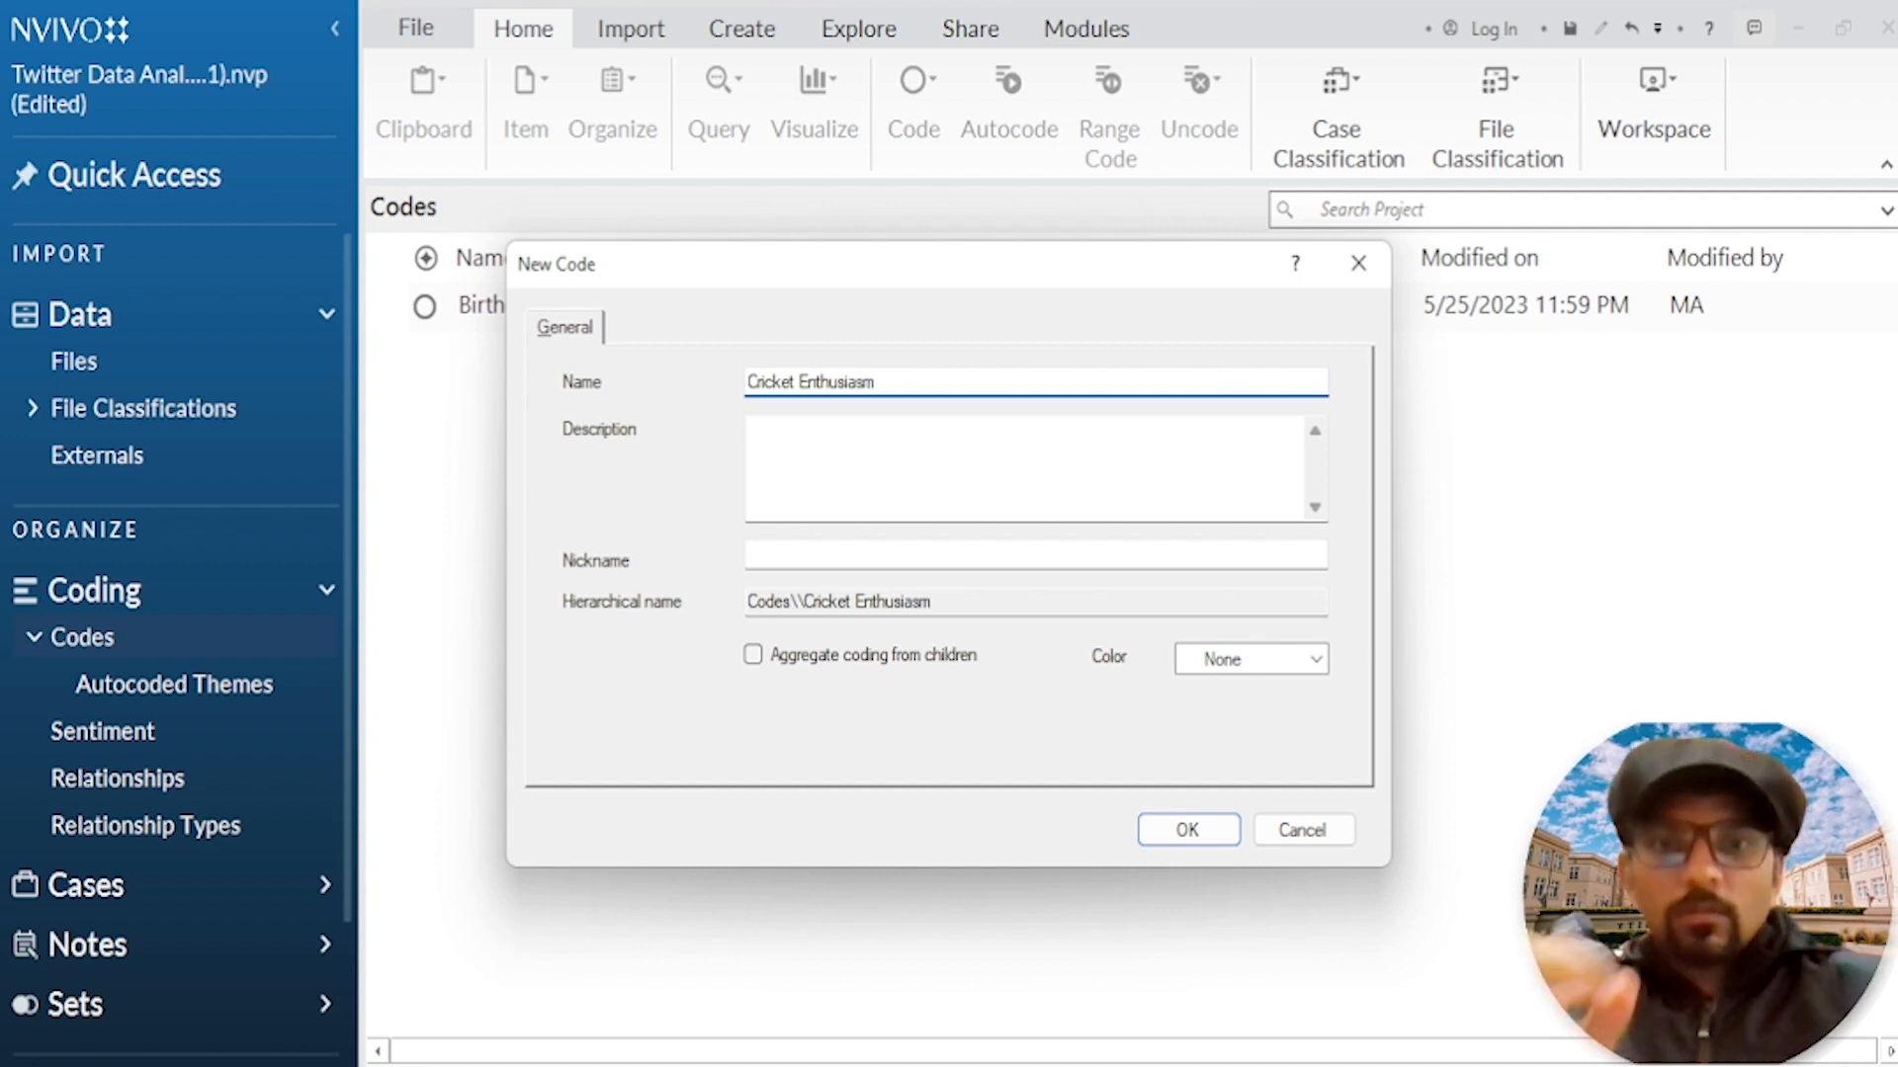
pyautogui.click(1216, 829)
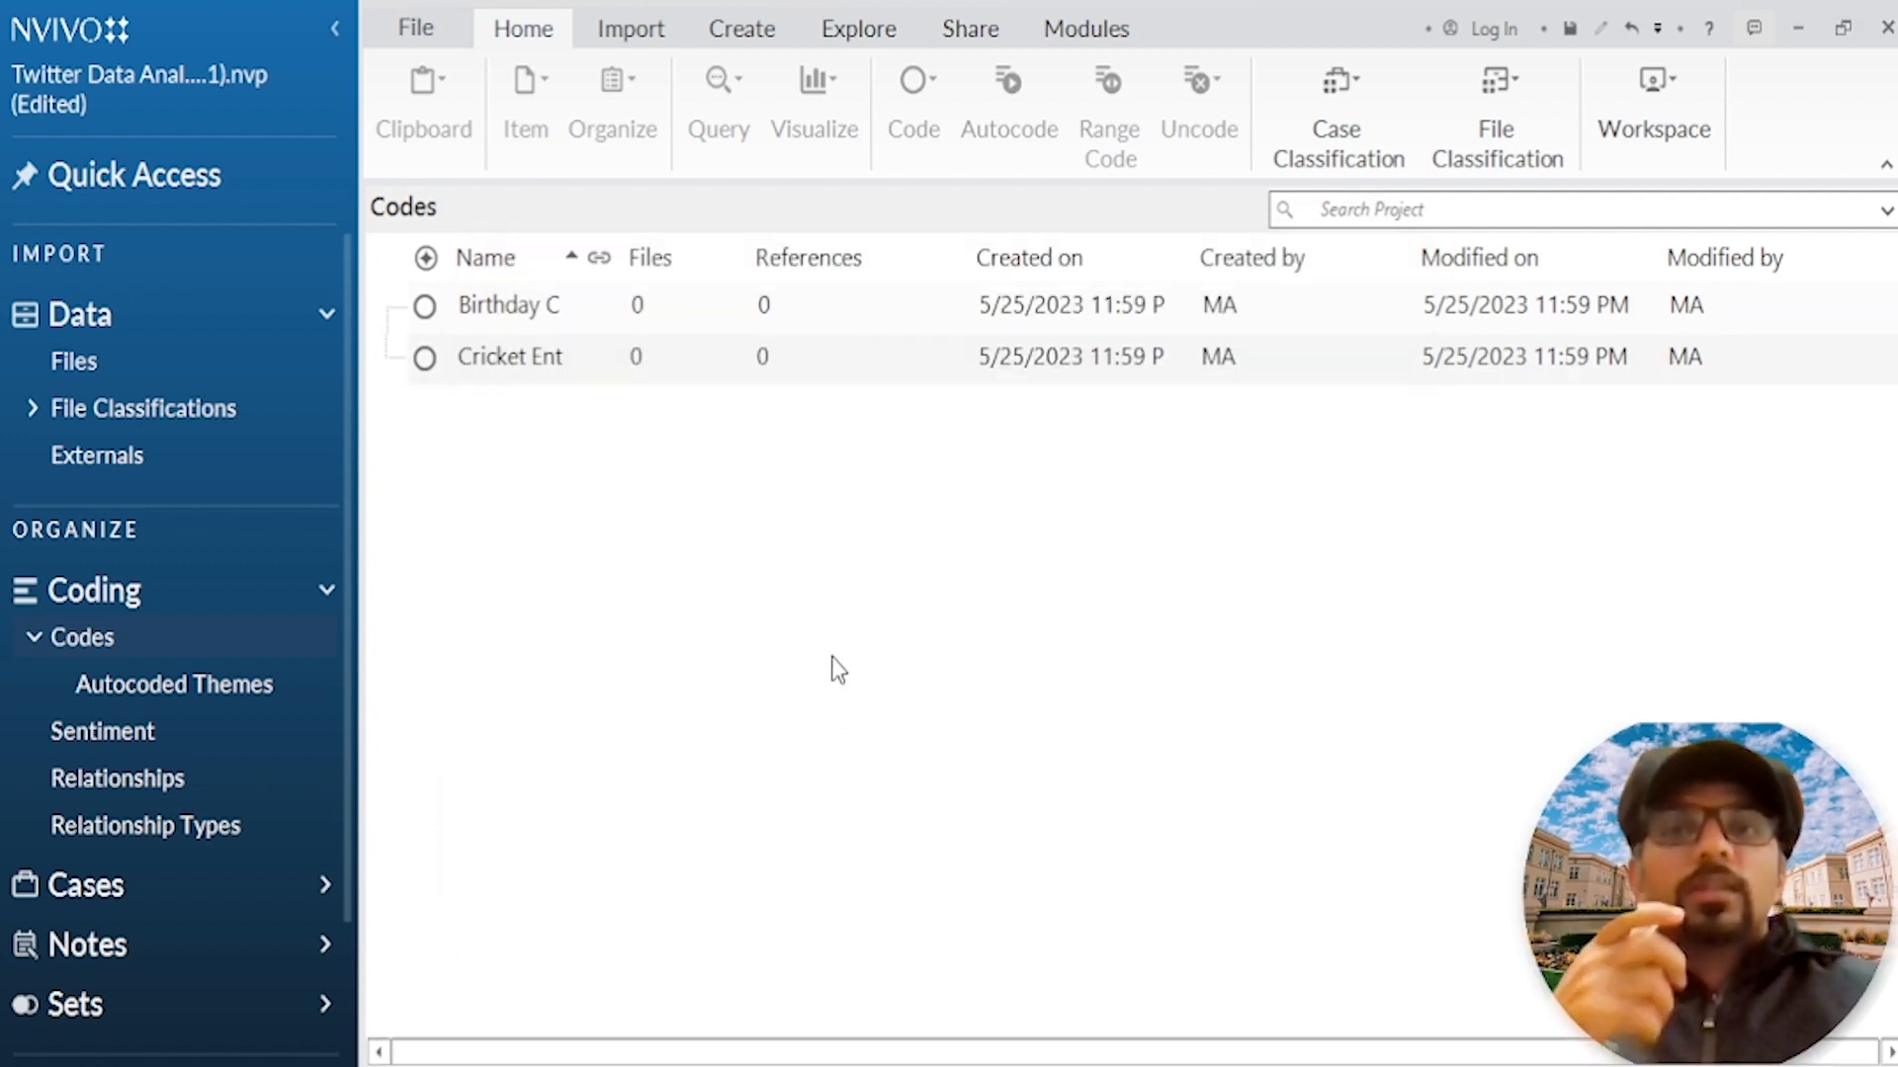
# Step: Create a new top-level code named "Happiness and Well Being" in the Codes folder
pyautogui.rightClick(832, 578)
pyautogui.click(898, 592)
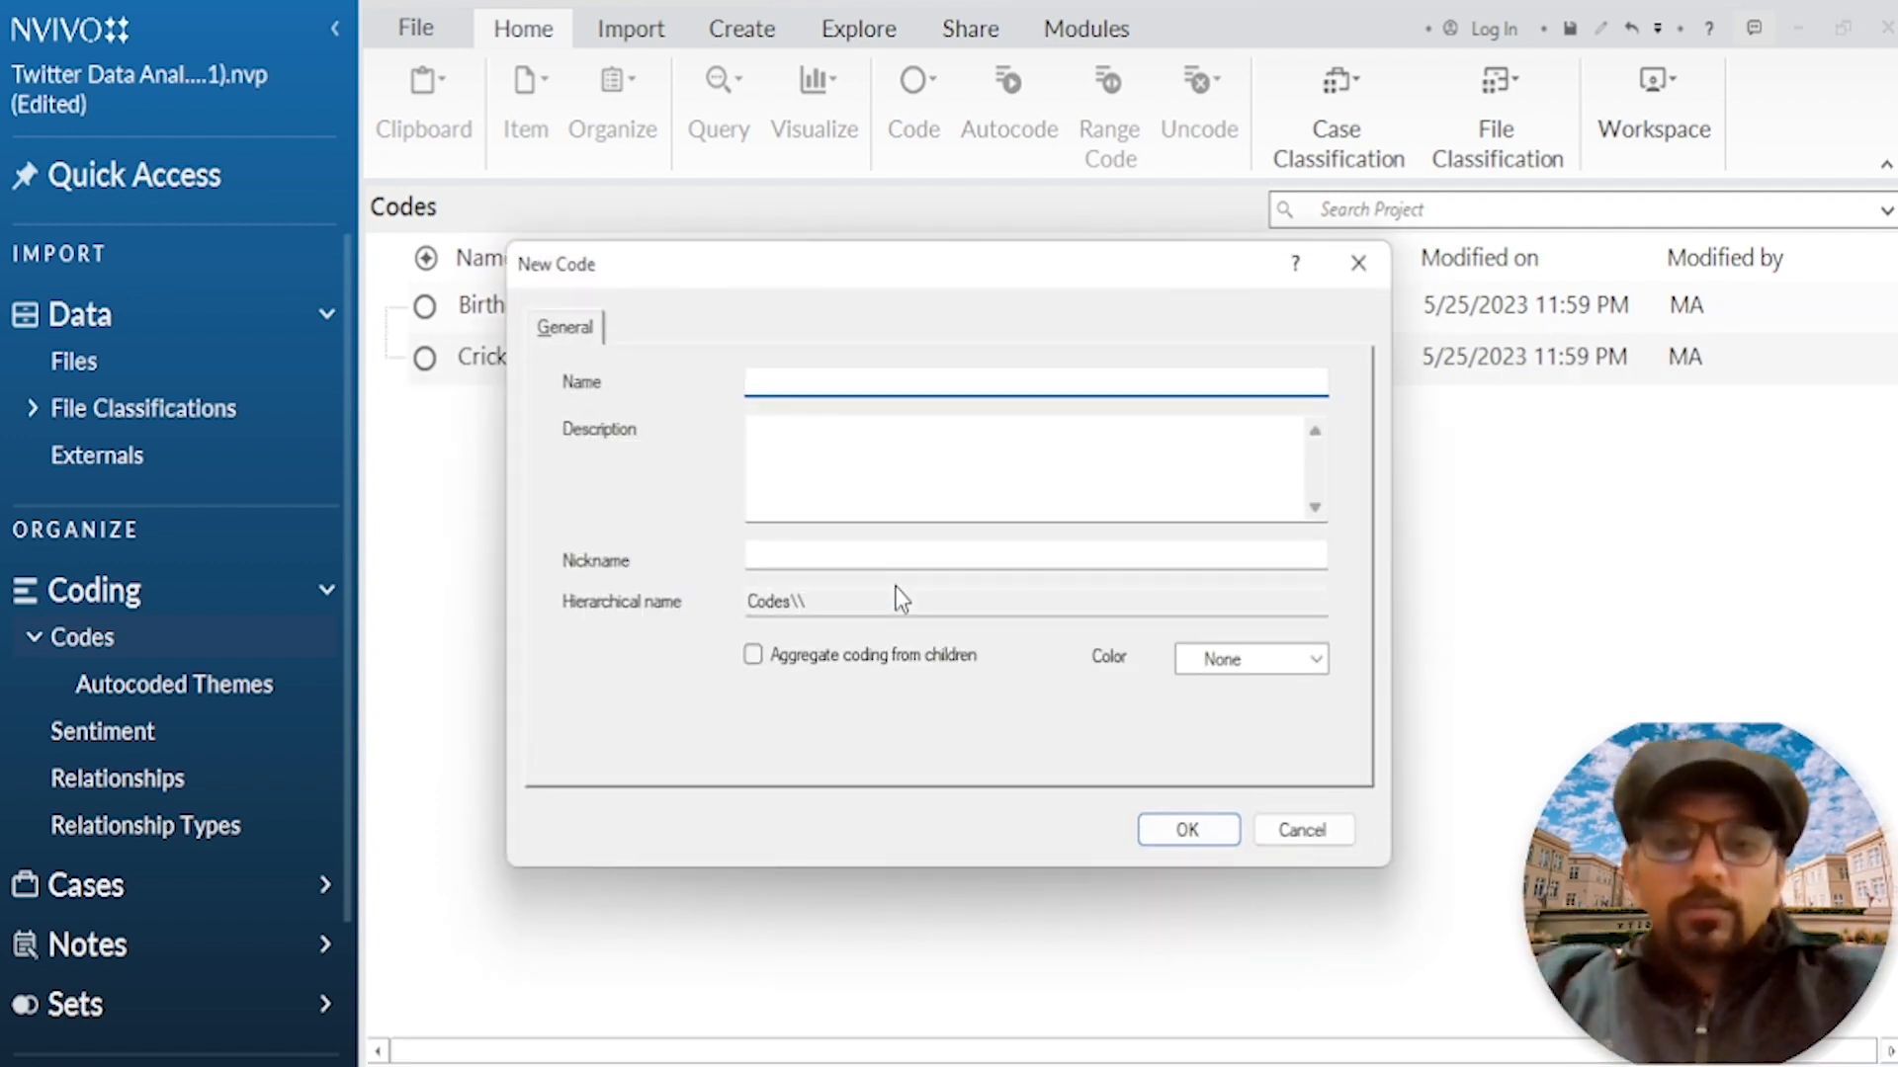
pyautogui.write('Happiness and ')
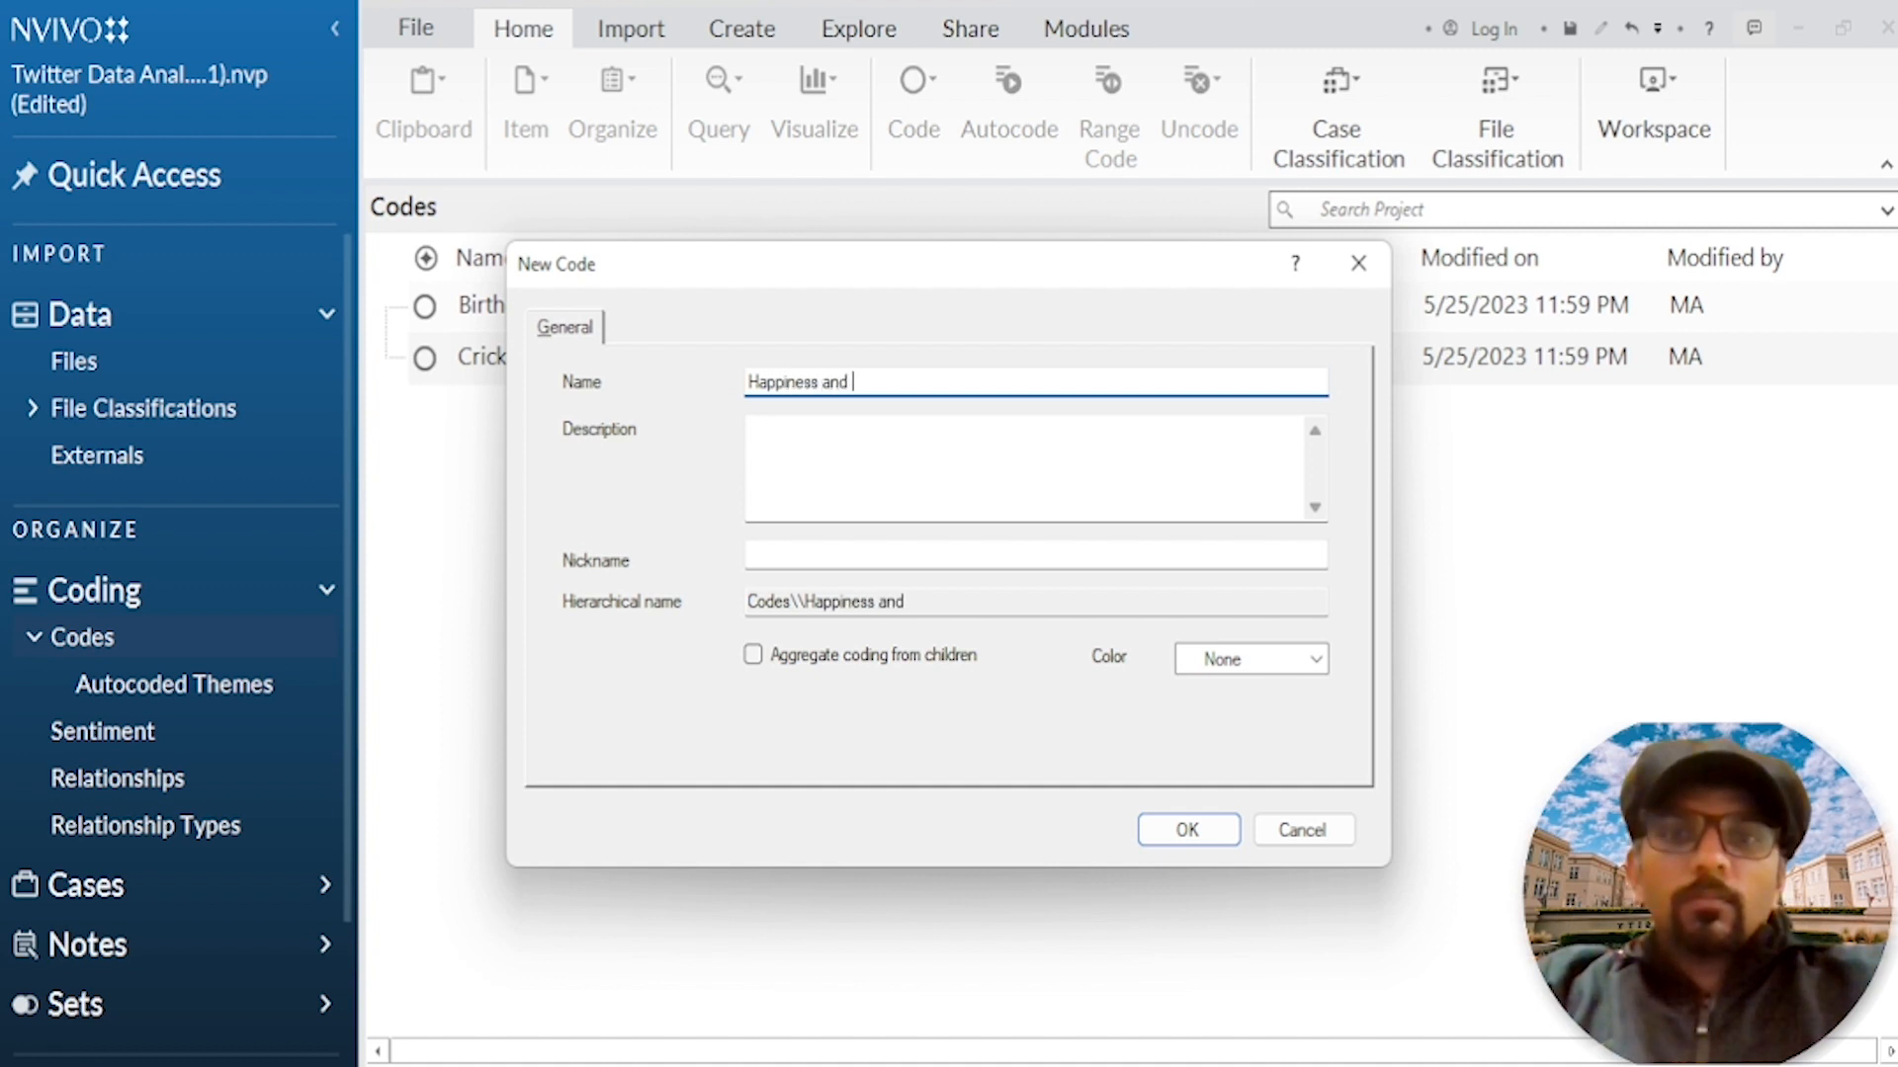
pyautogui.write('Well Being')
pyautogui.press('Return')
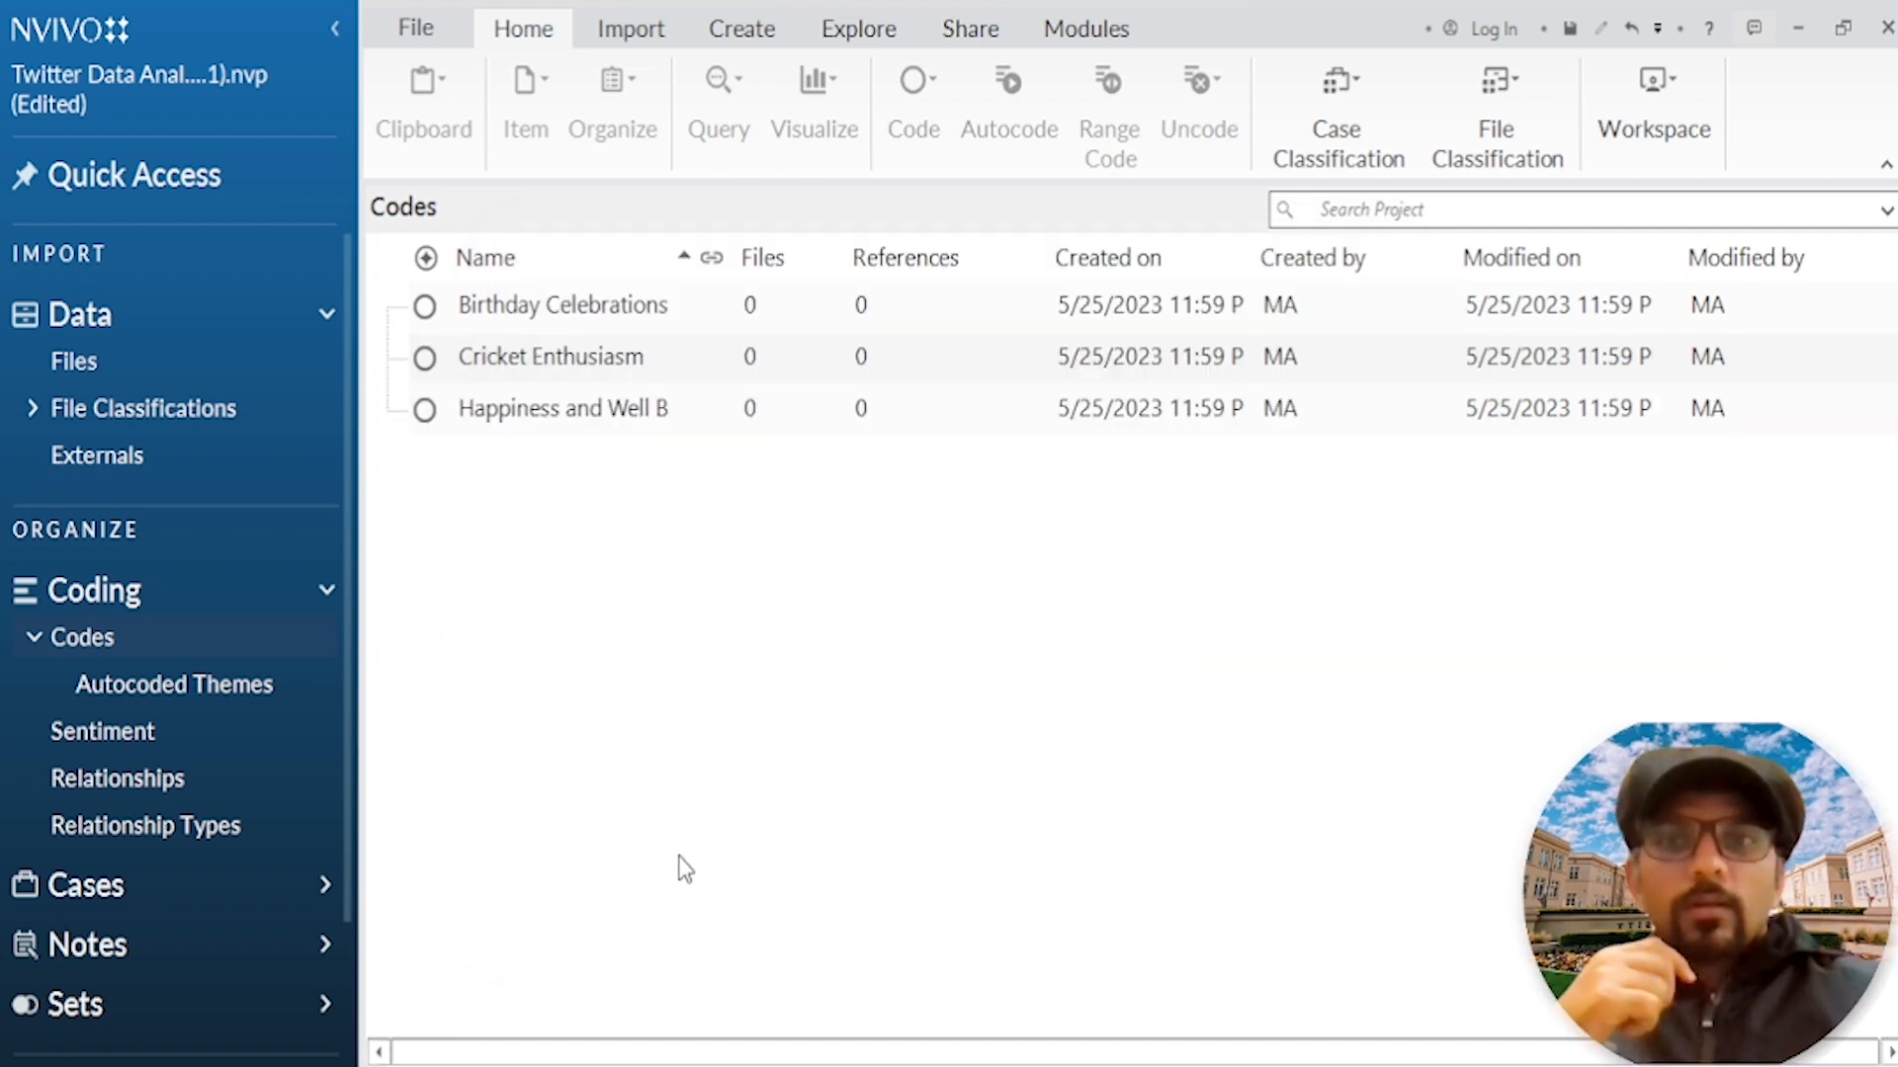
# Step: Create a new top-level code named "Cricket Series" in the Codes folder
pyautogui.rightClick(684, 868)
pyautogui.click(805, 816)
pyautogui.write('C')
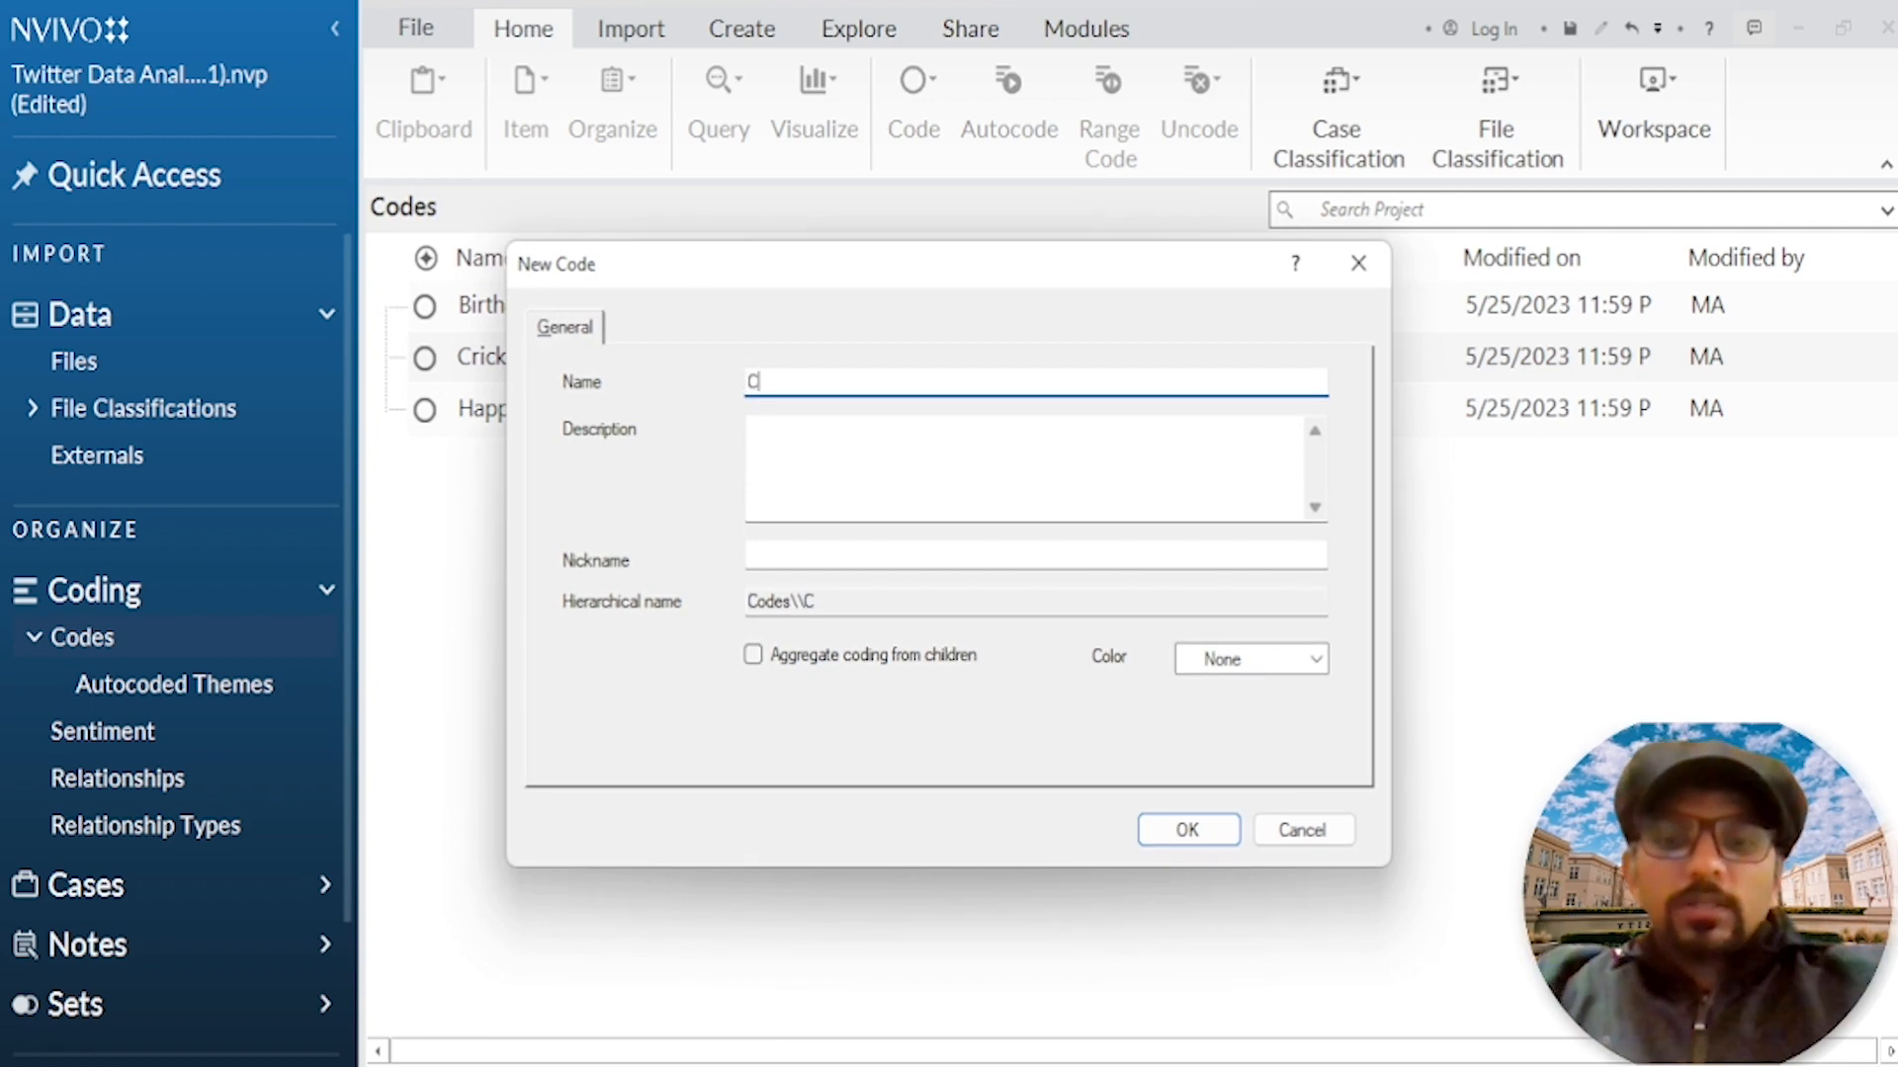
pyautogui.write('ricket Series')
pyautogui.press('Return')
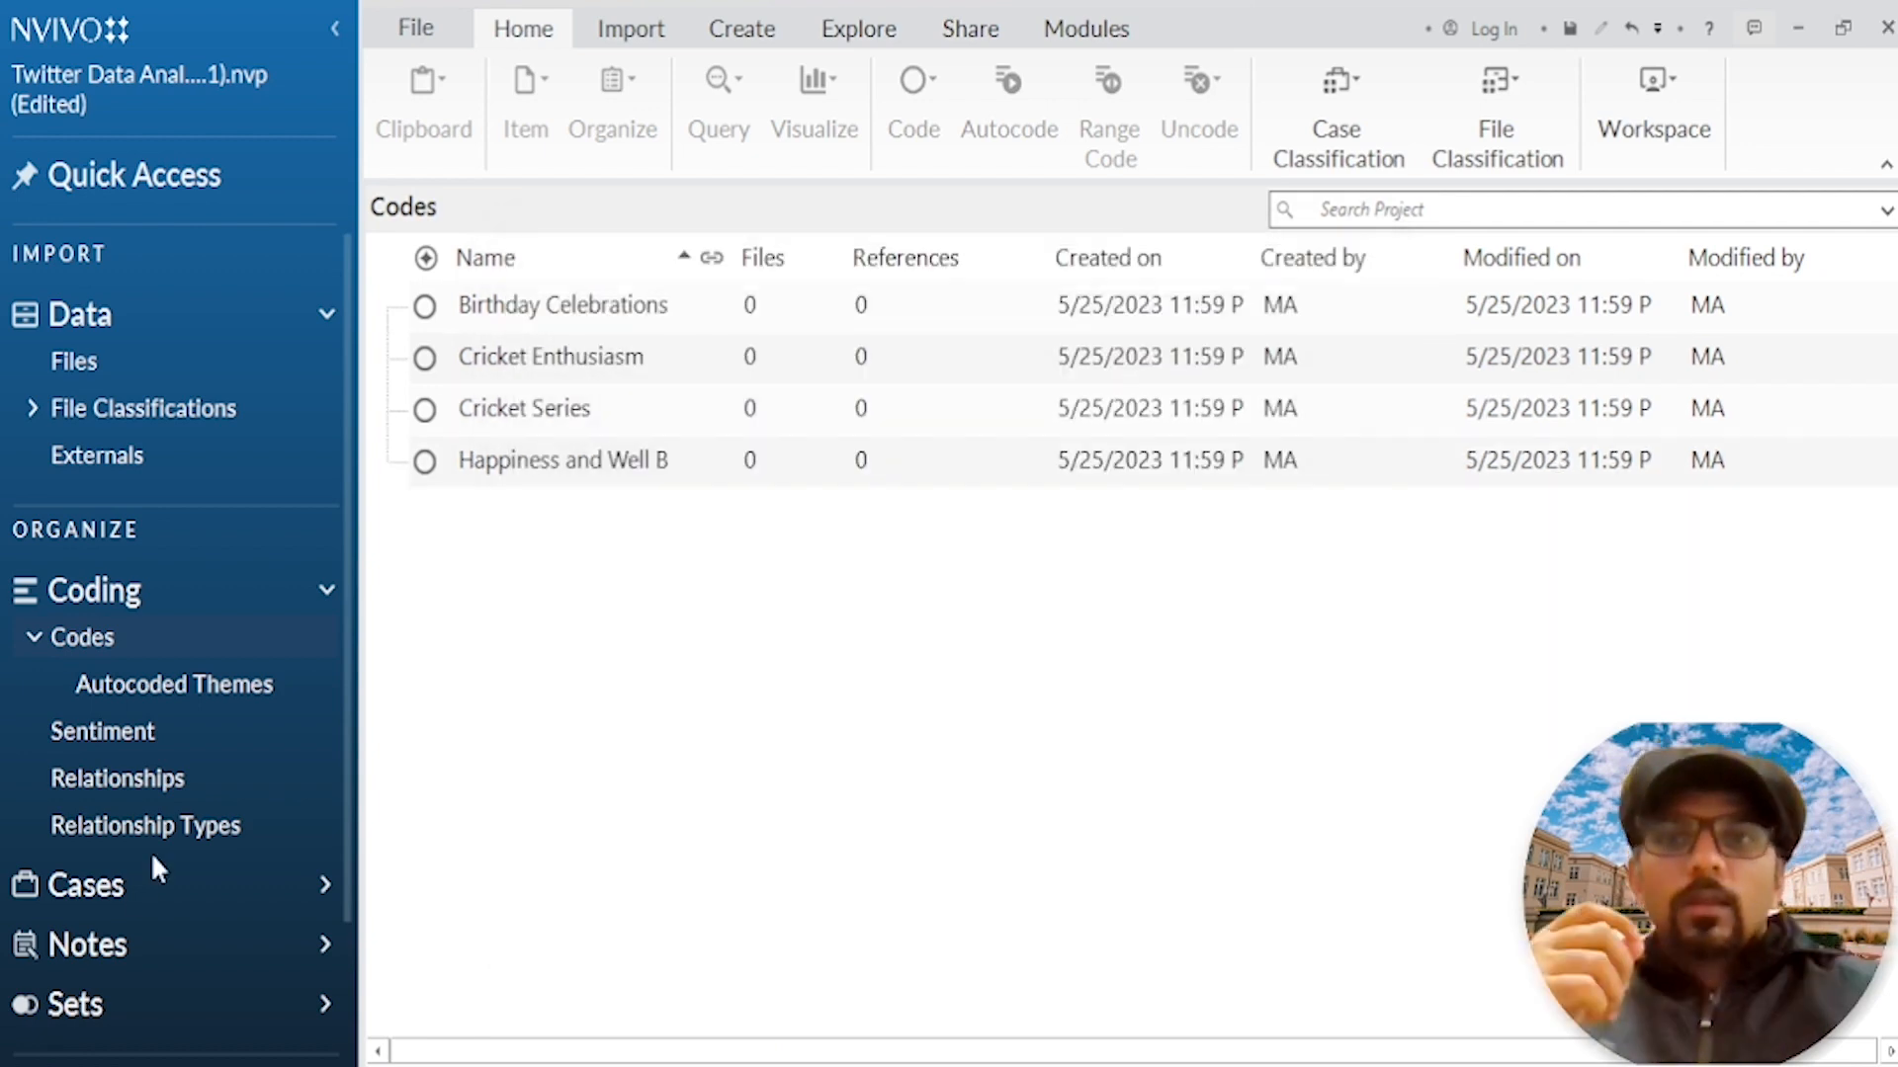
# Step: Create a new top-level code named "Team Dynamics" in the Codes folder
pyautogui.rightClick(686, 580)
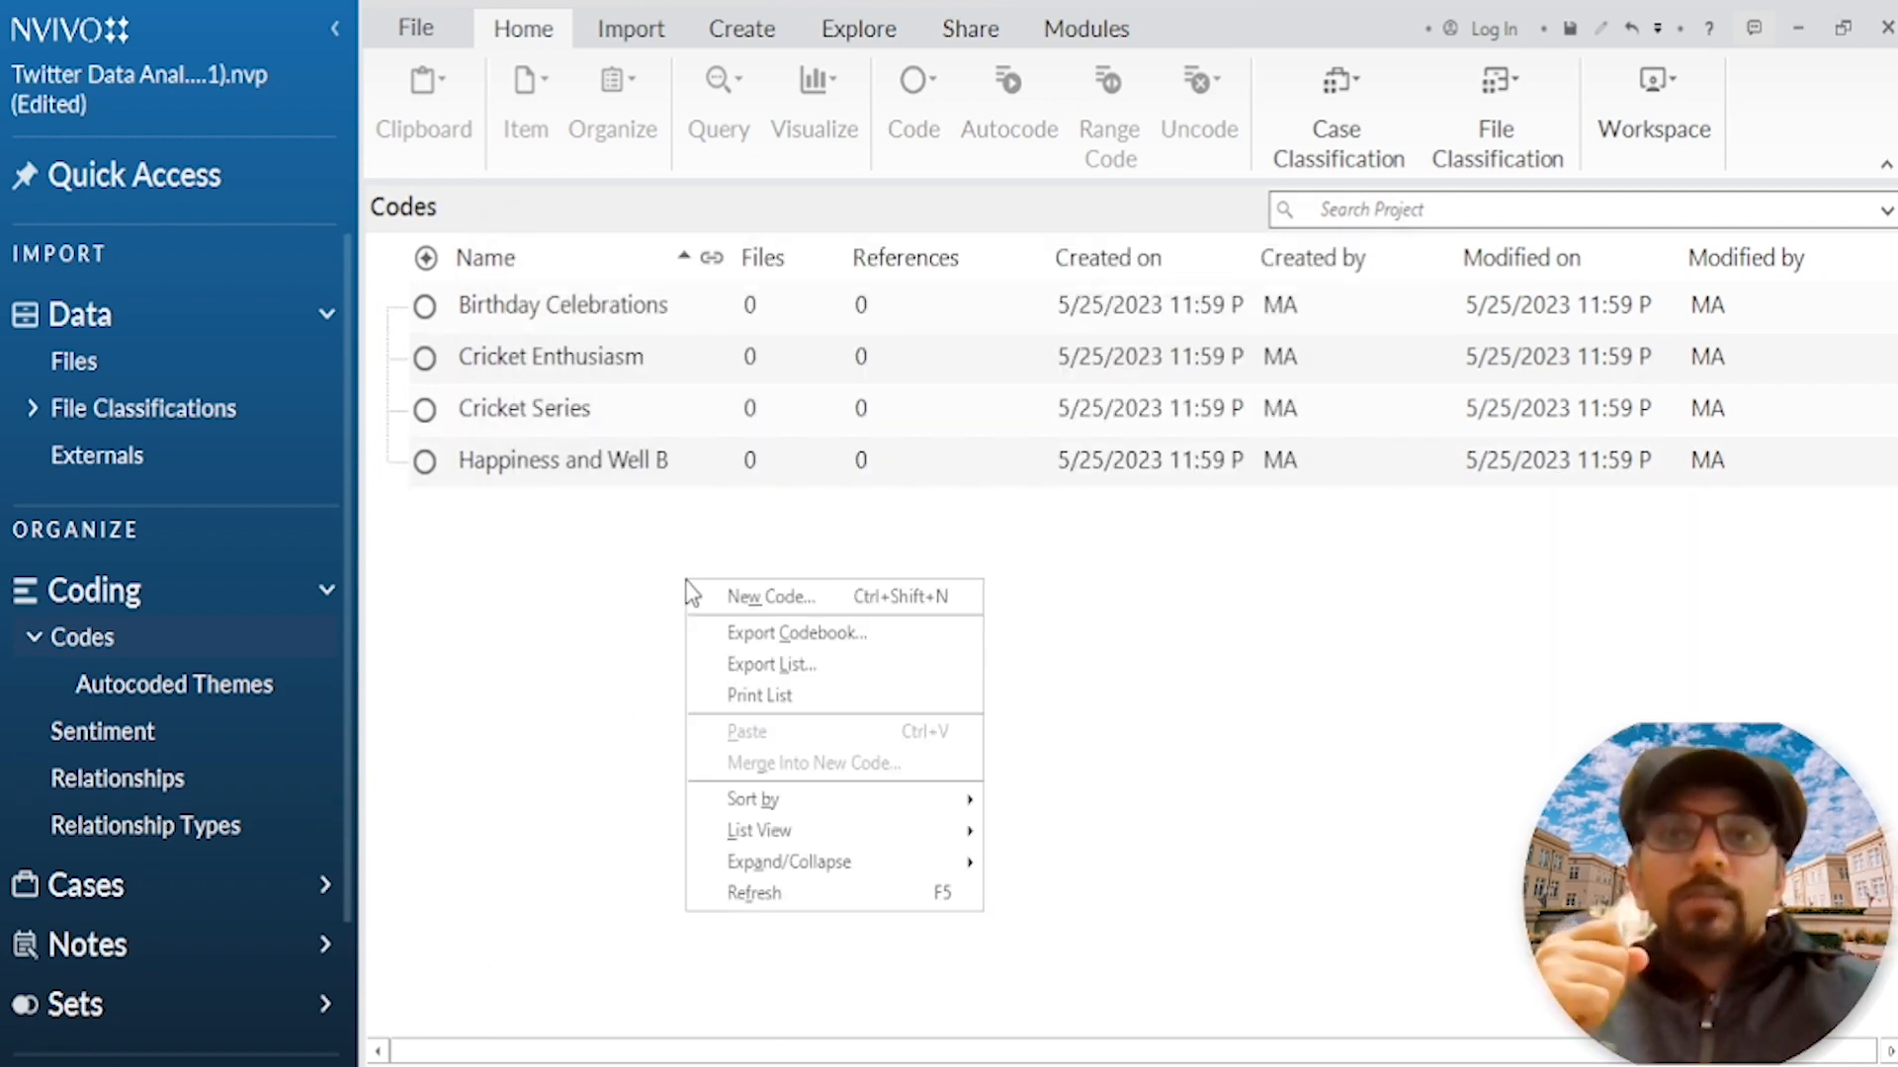
pyautogui.click(745, 599)
pyautogui.write('Team D')
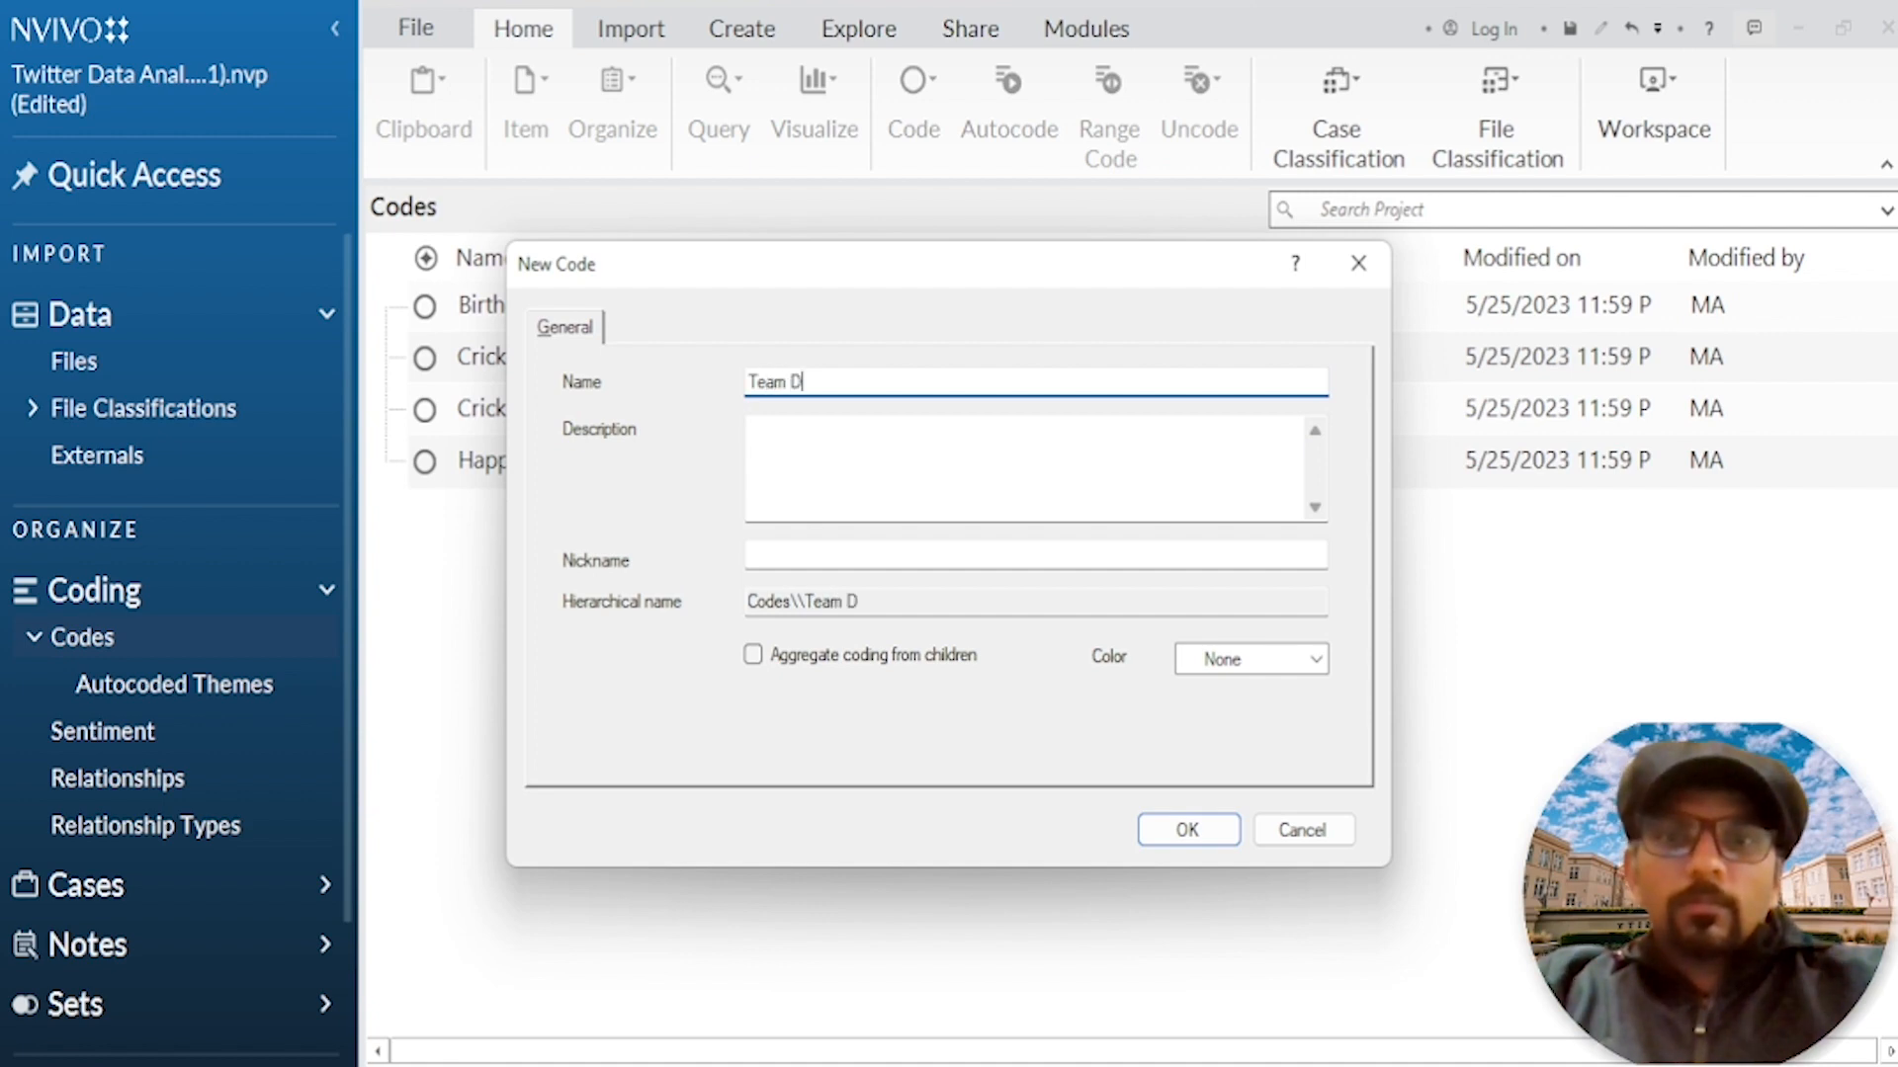
pyautogui.write('ynamics')
pyautogui.press('Return')
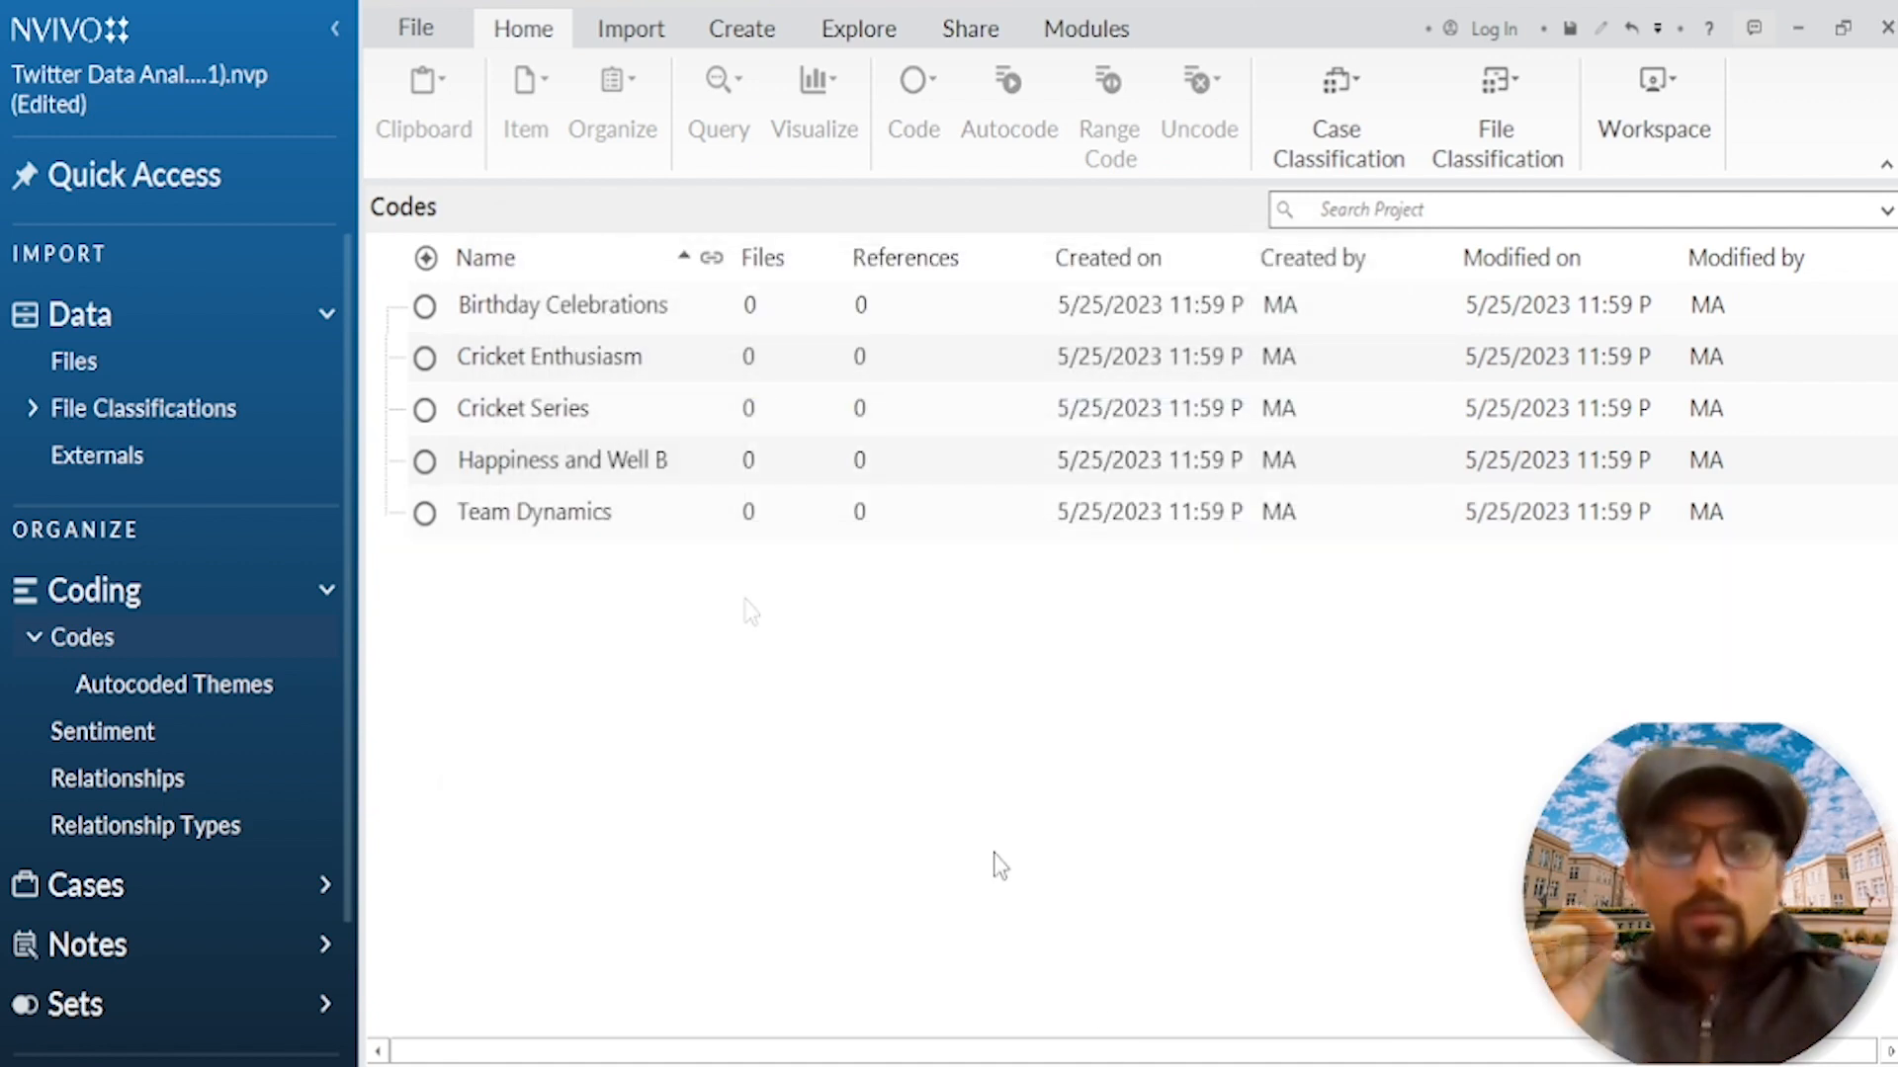
# Step: Create a new top-level code named "Time and Challenges" in the Codes folder
pyautogui.rightClick(946, 790)
pyautogui.click(1049, 809)
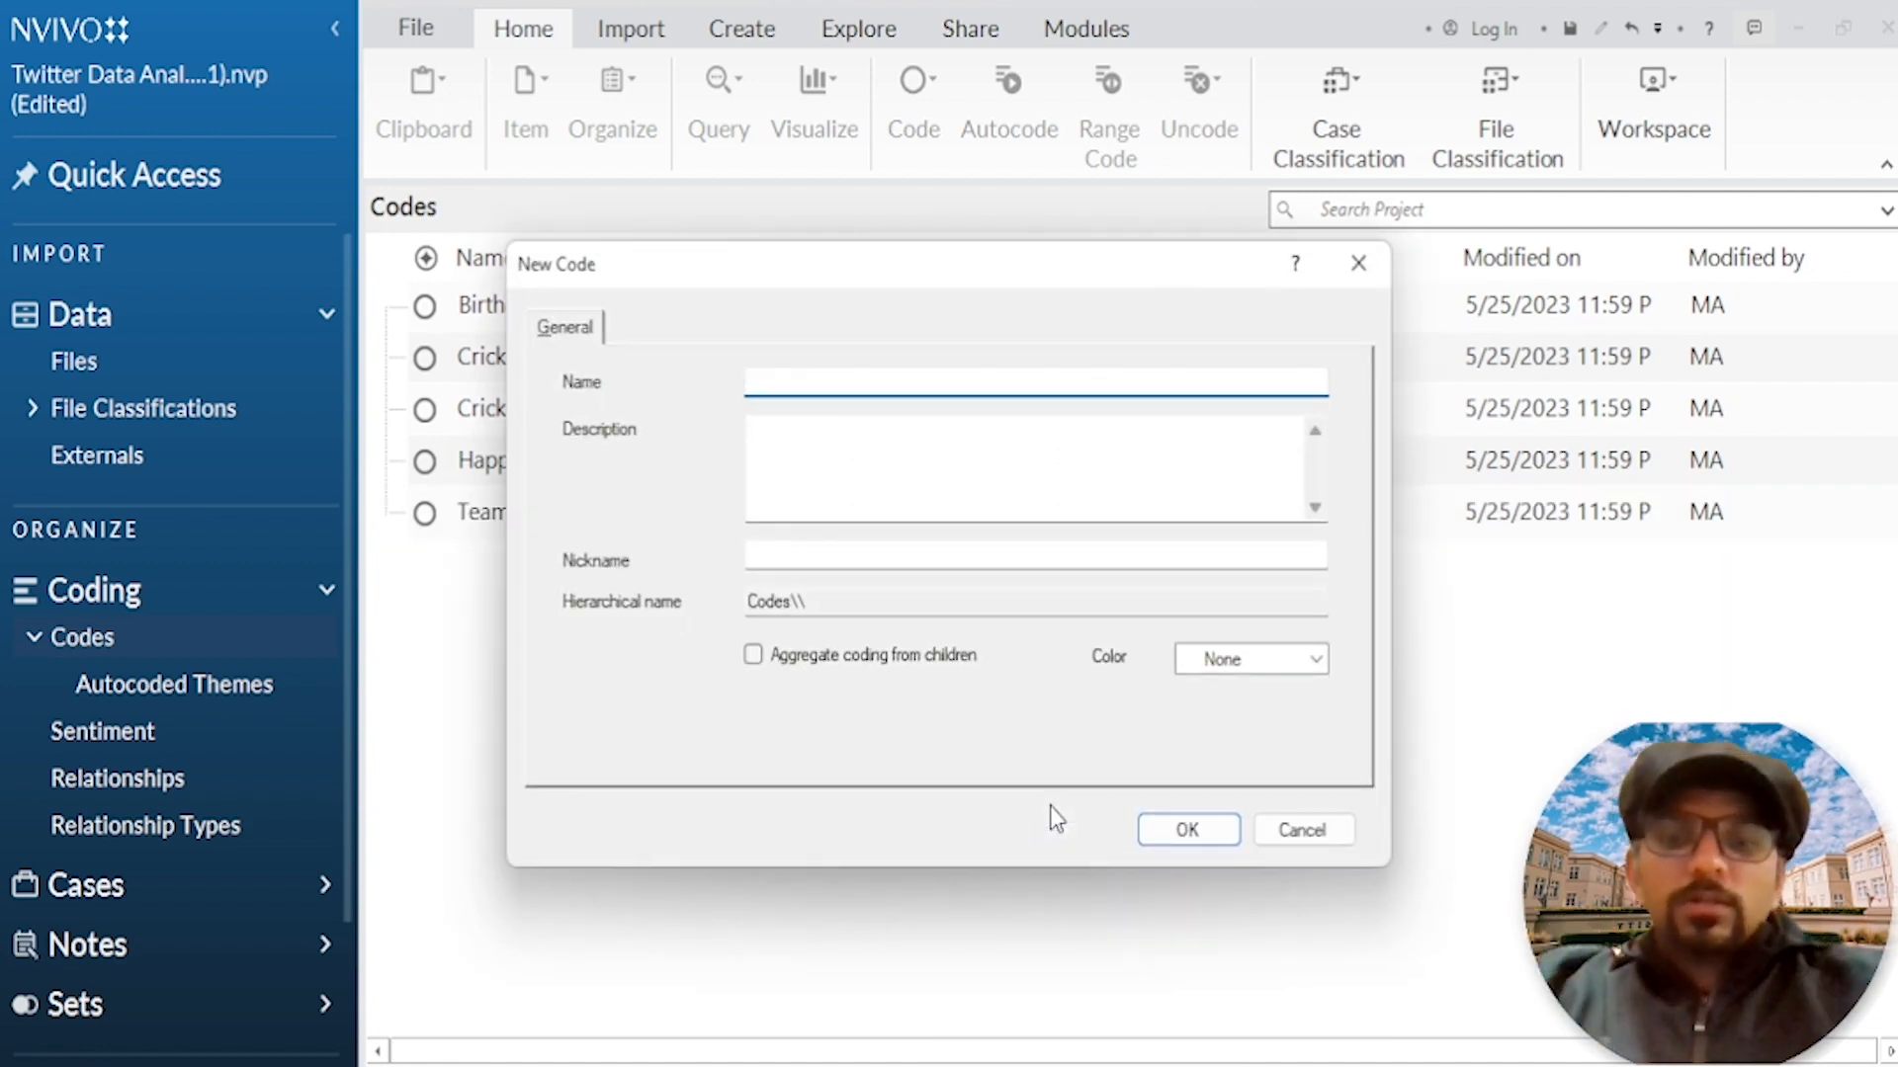
pyautogui.write('Time and Challenge')
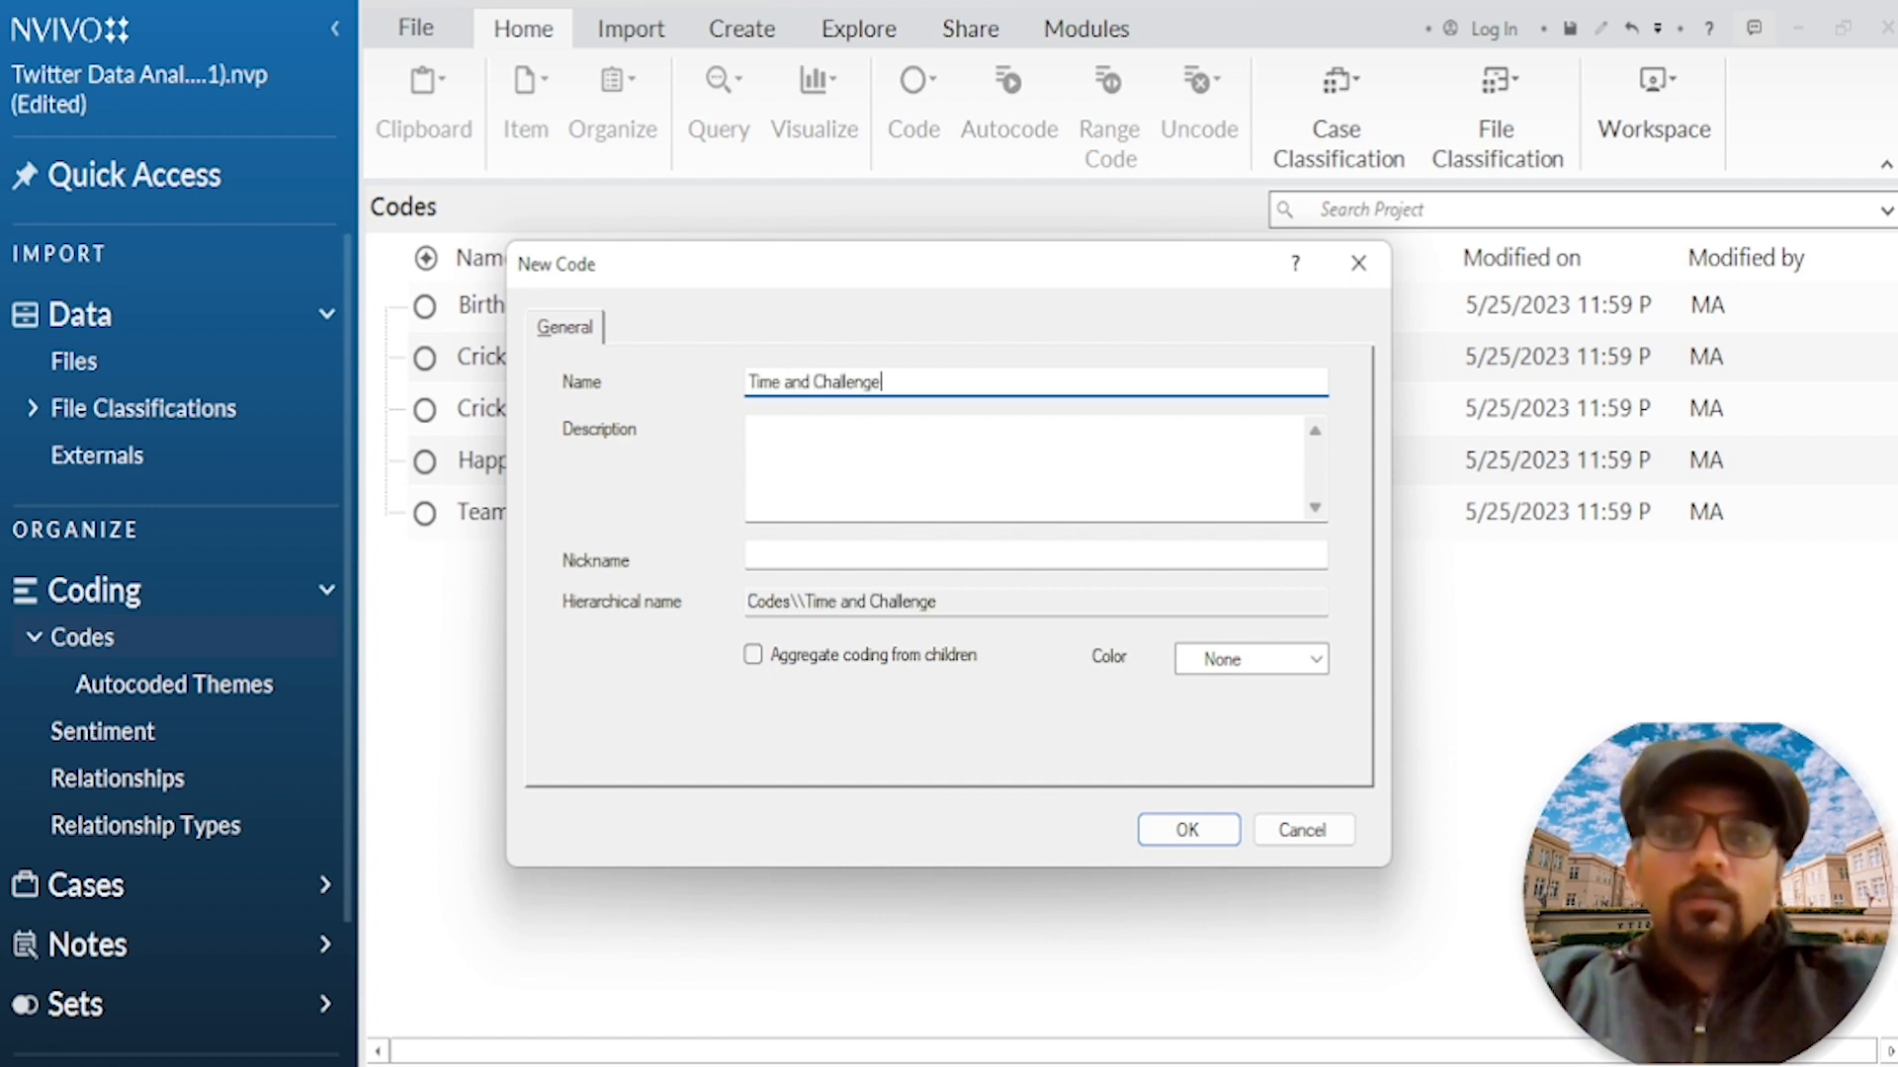
pyautogui.write('s')
pyautogui.press('Return')
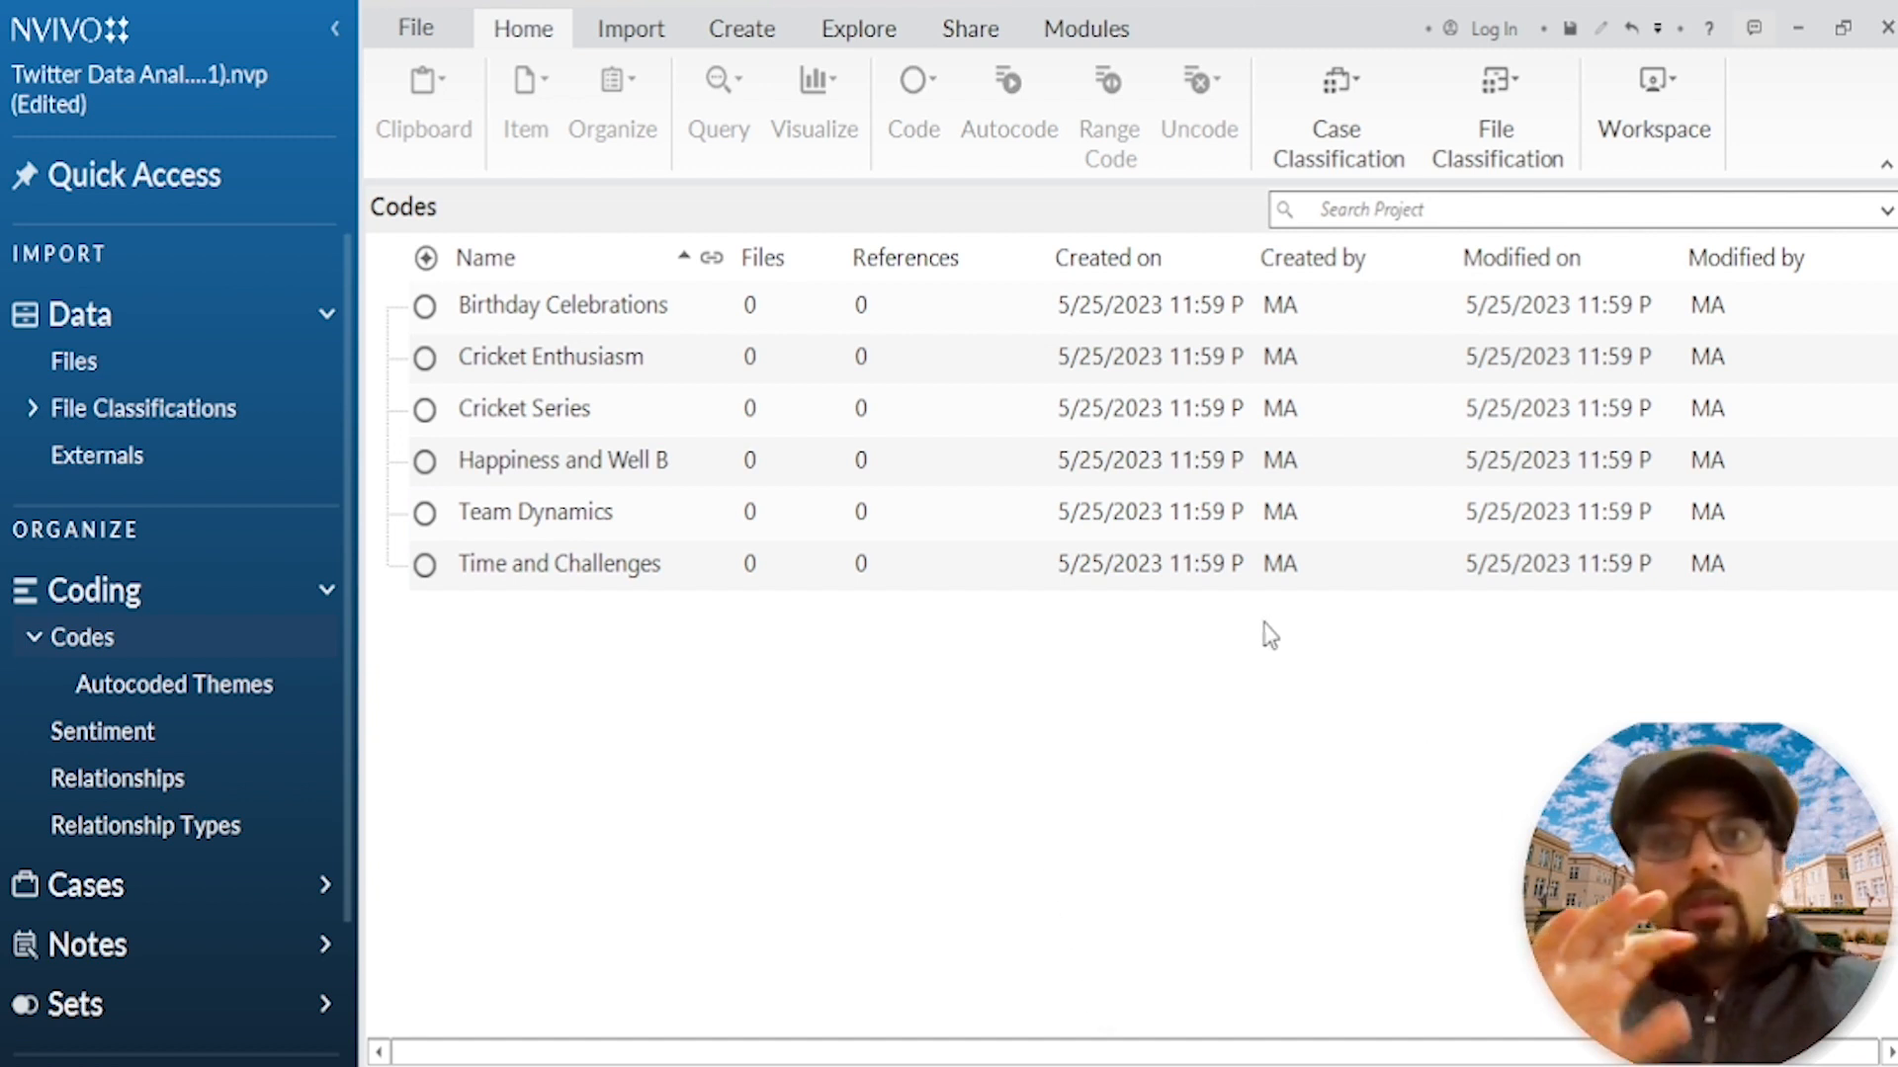
# Step: Move the "75th birthday" subcode from the autocoded birthday theme into Birthday Celebrations as a child code and expand that code
pyautogui.click(560, 306)
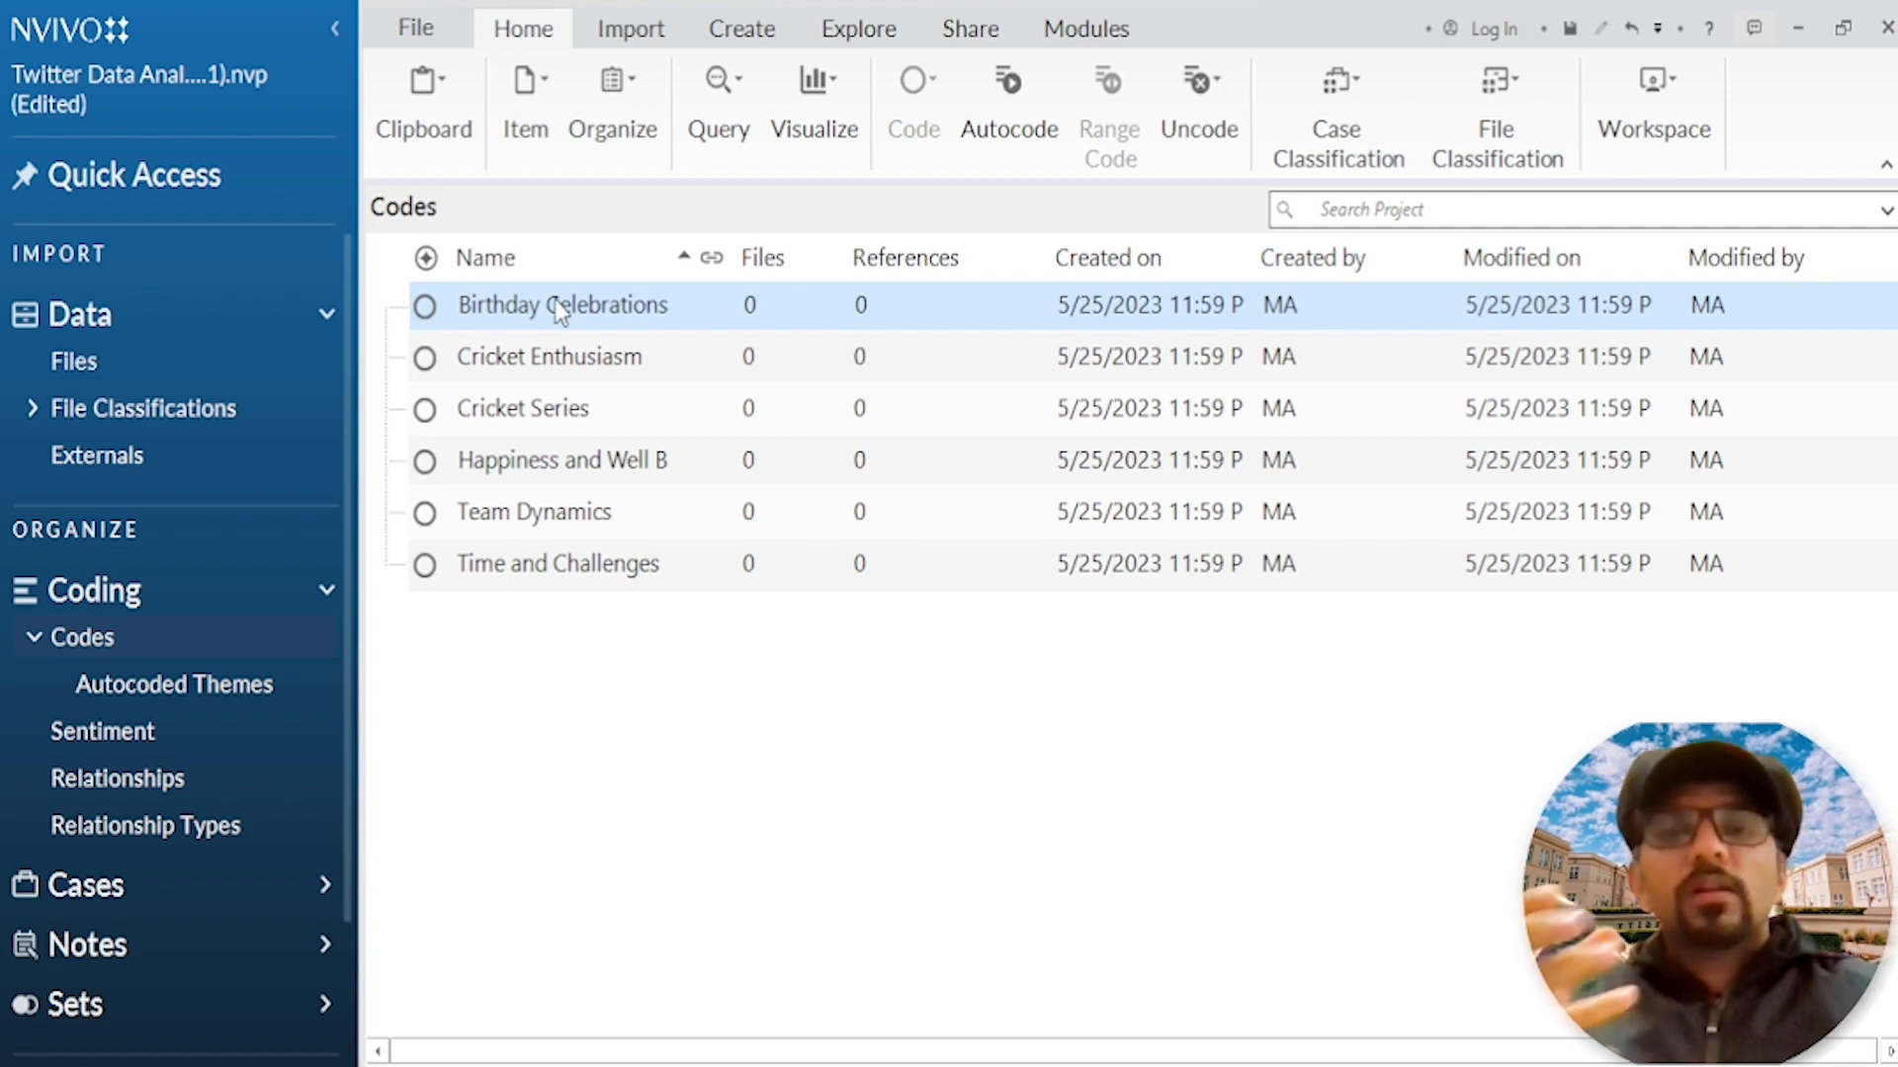
pyautogui.click(177, 697)
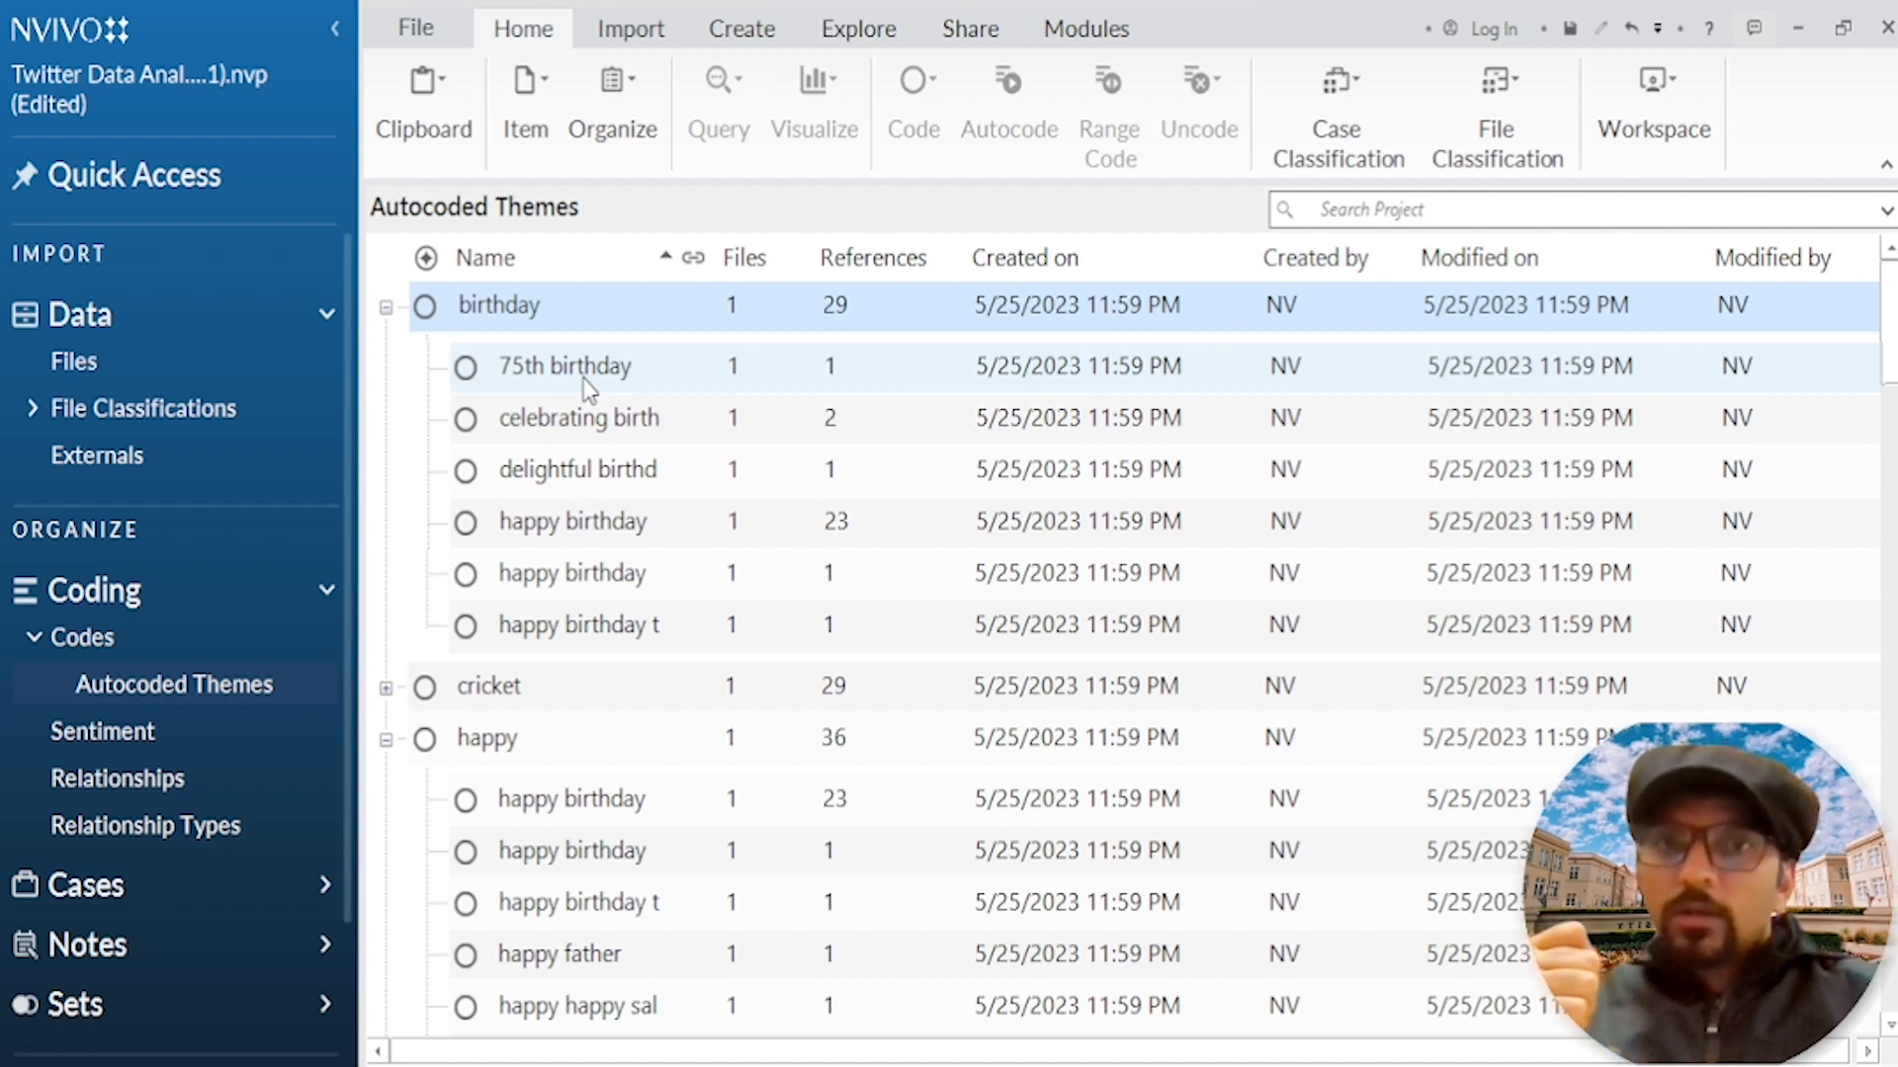
pyautogui.rightClick(587, 387)
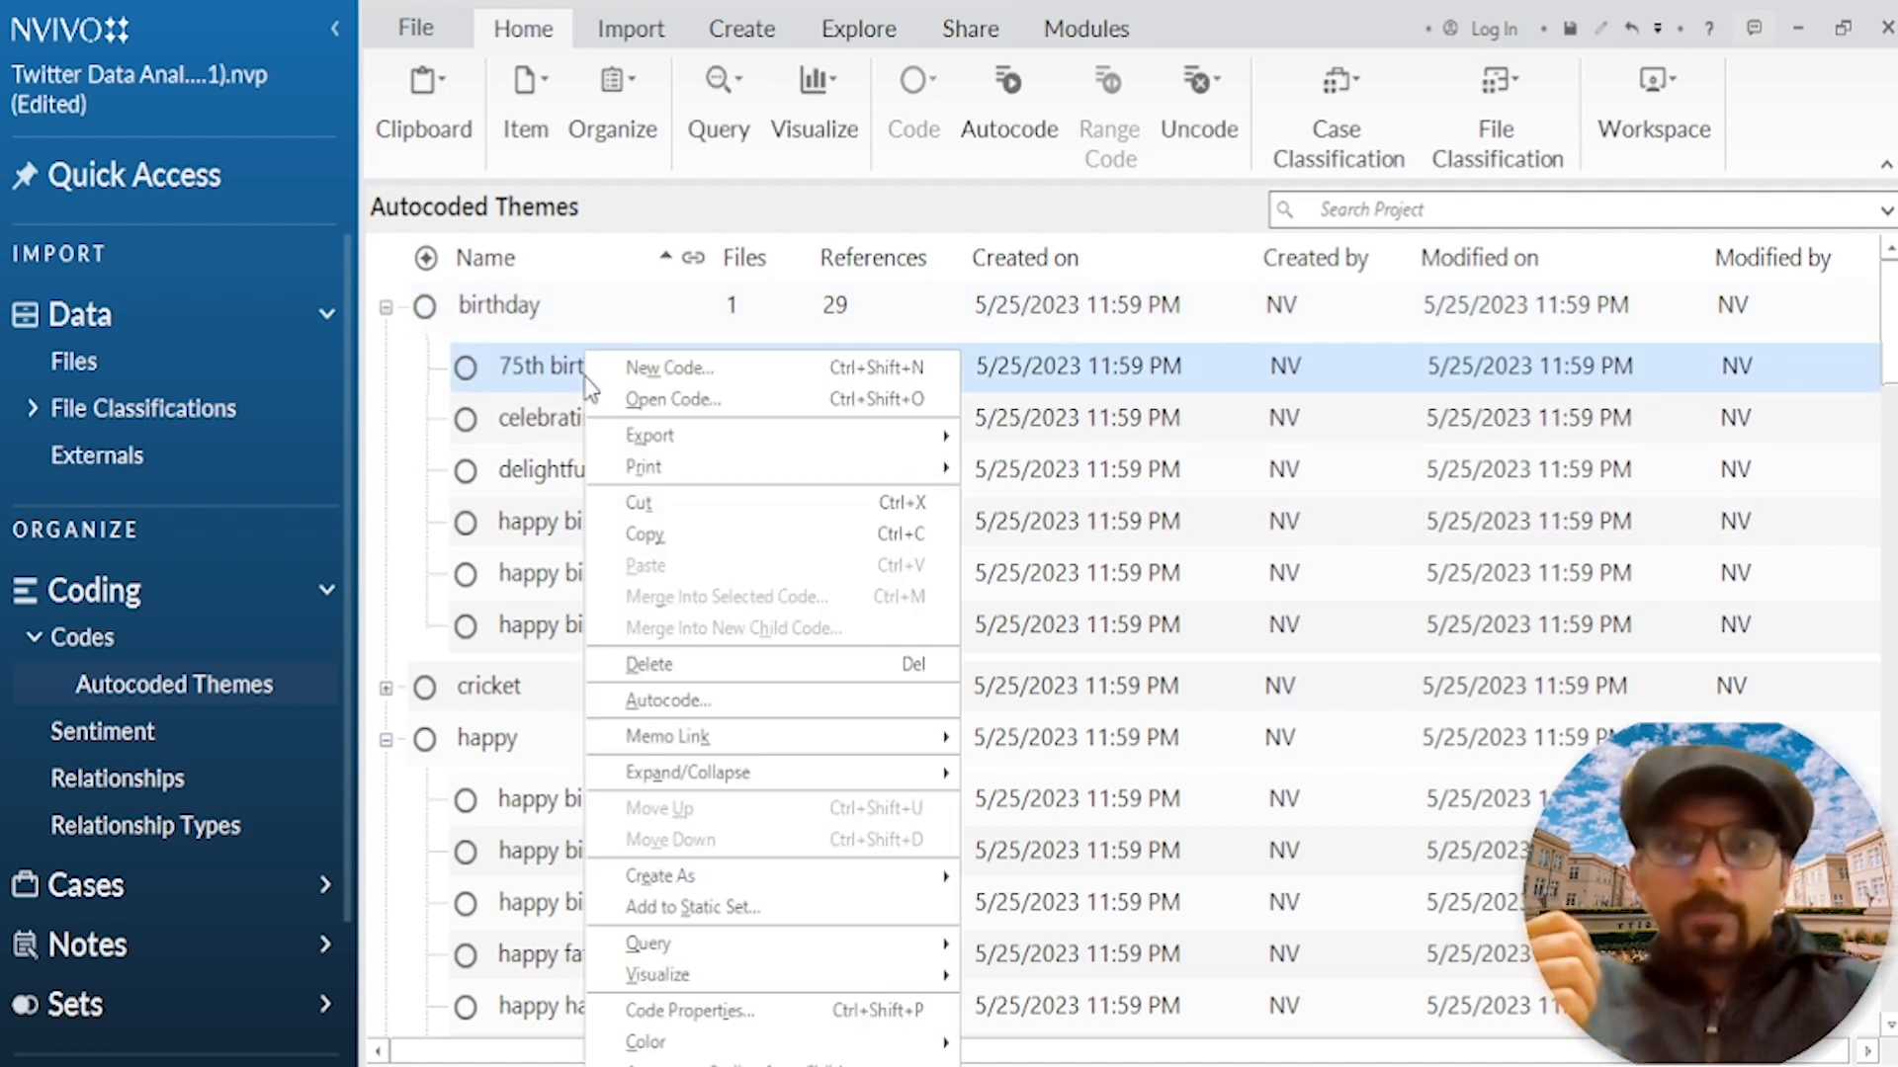
pyautogui.click(654, 504)
pyautogui.click(145, 640)
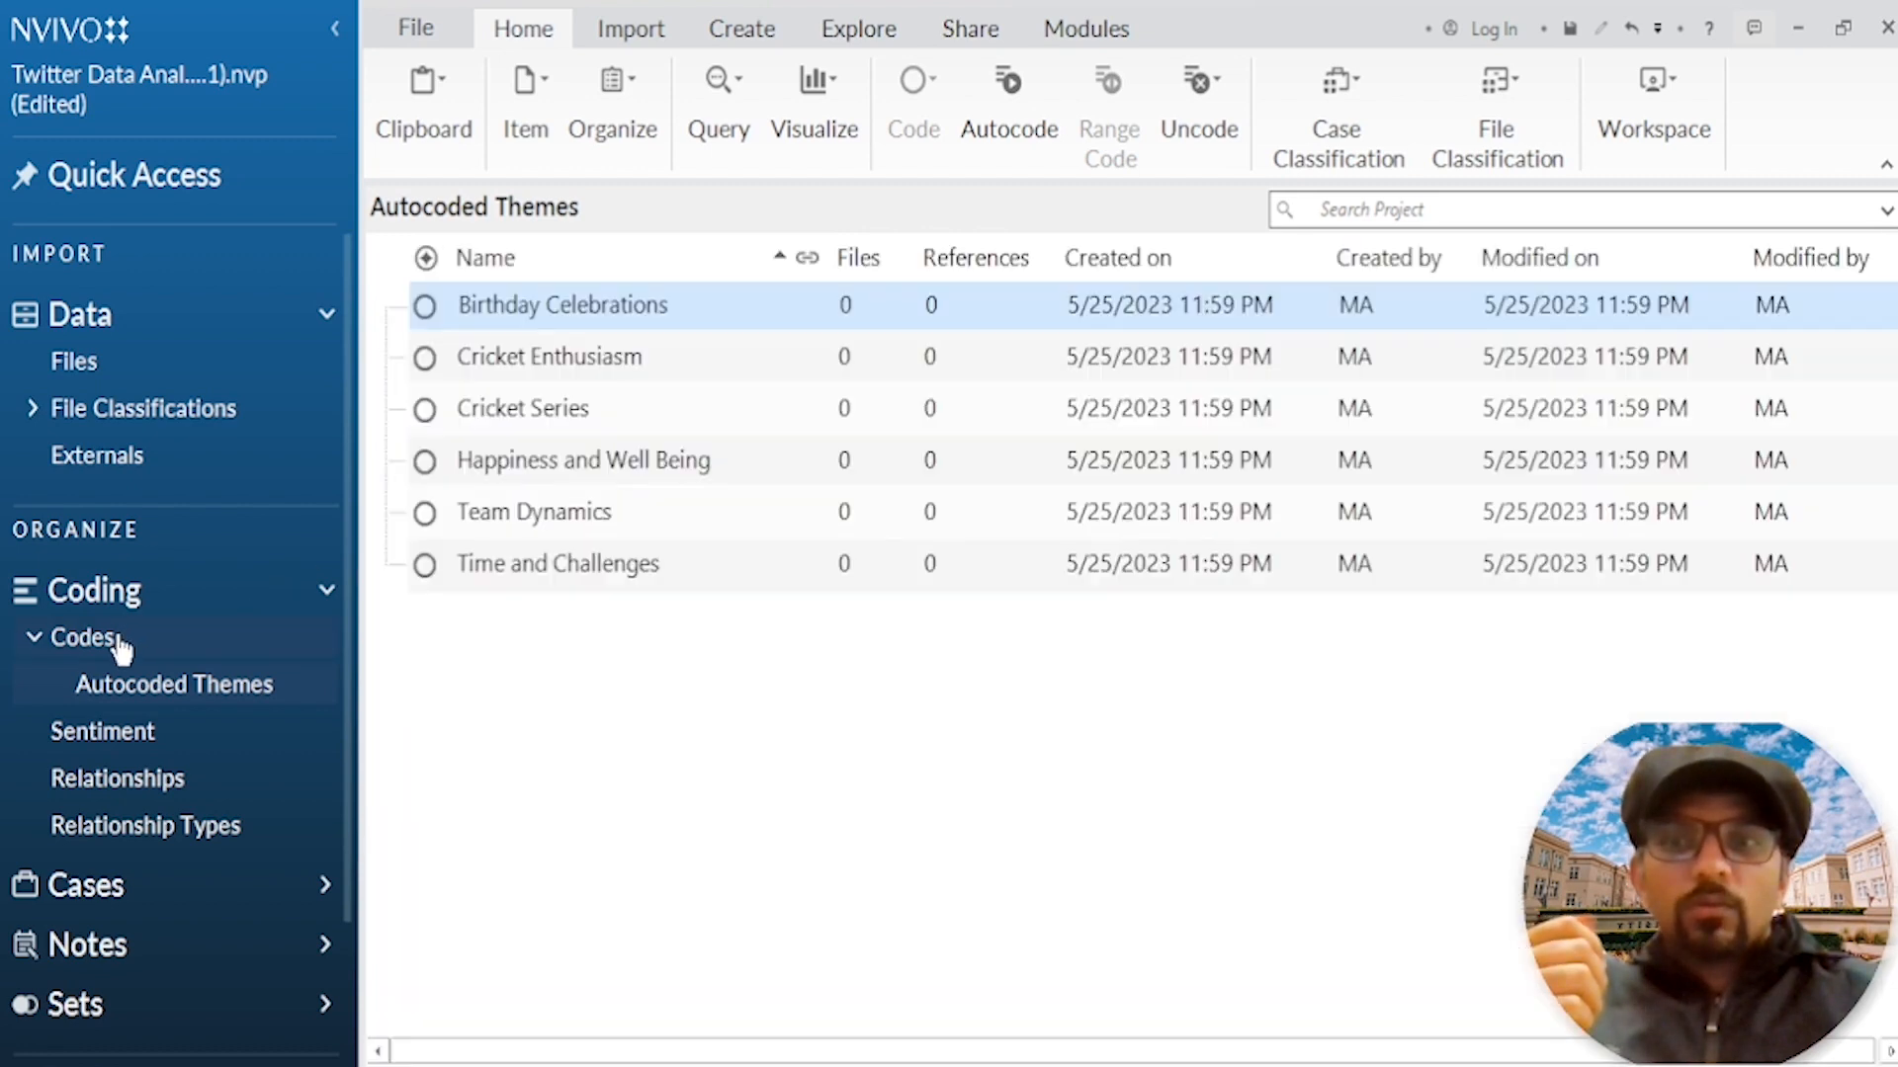
pyautogui.rightClick(593, 308)
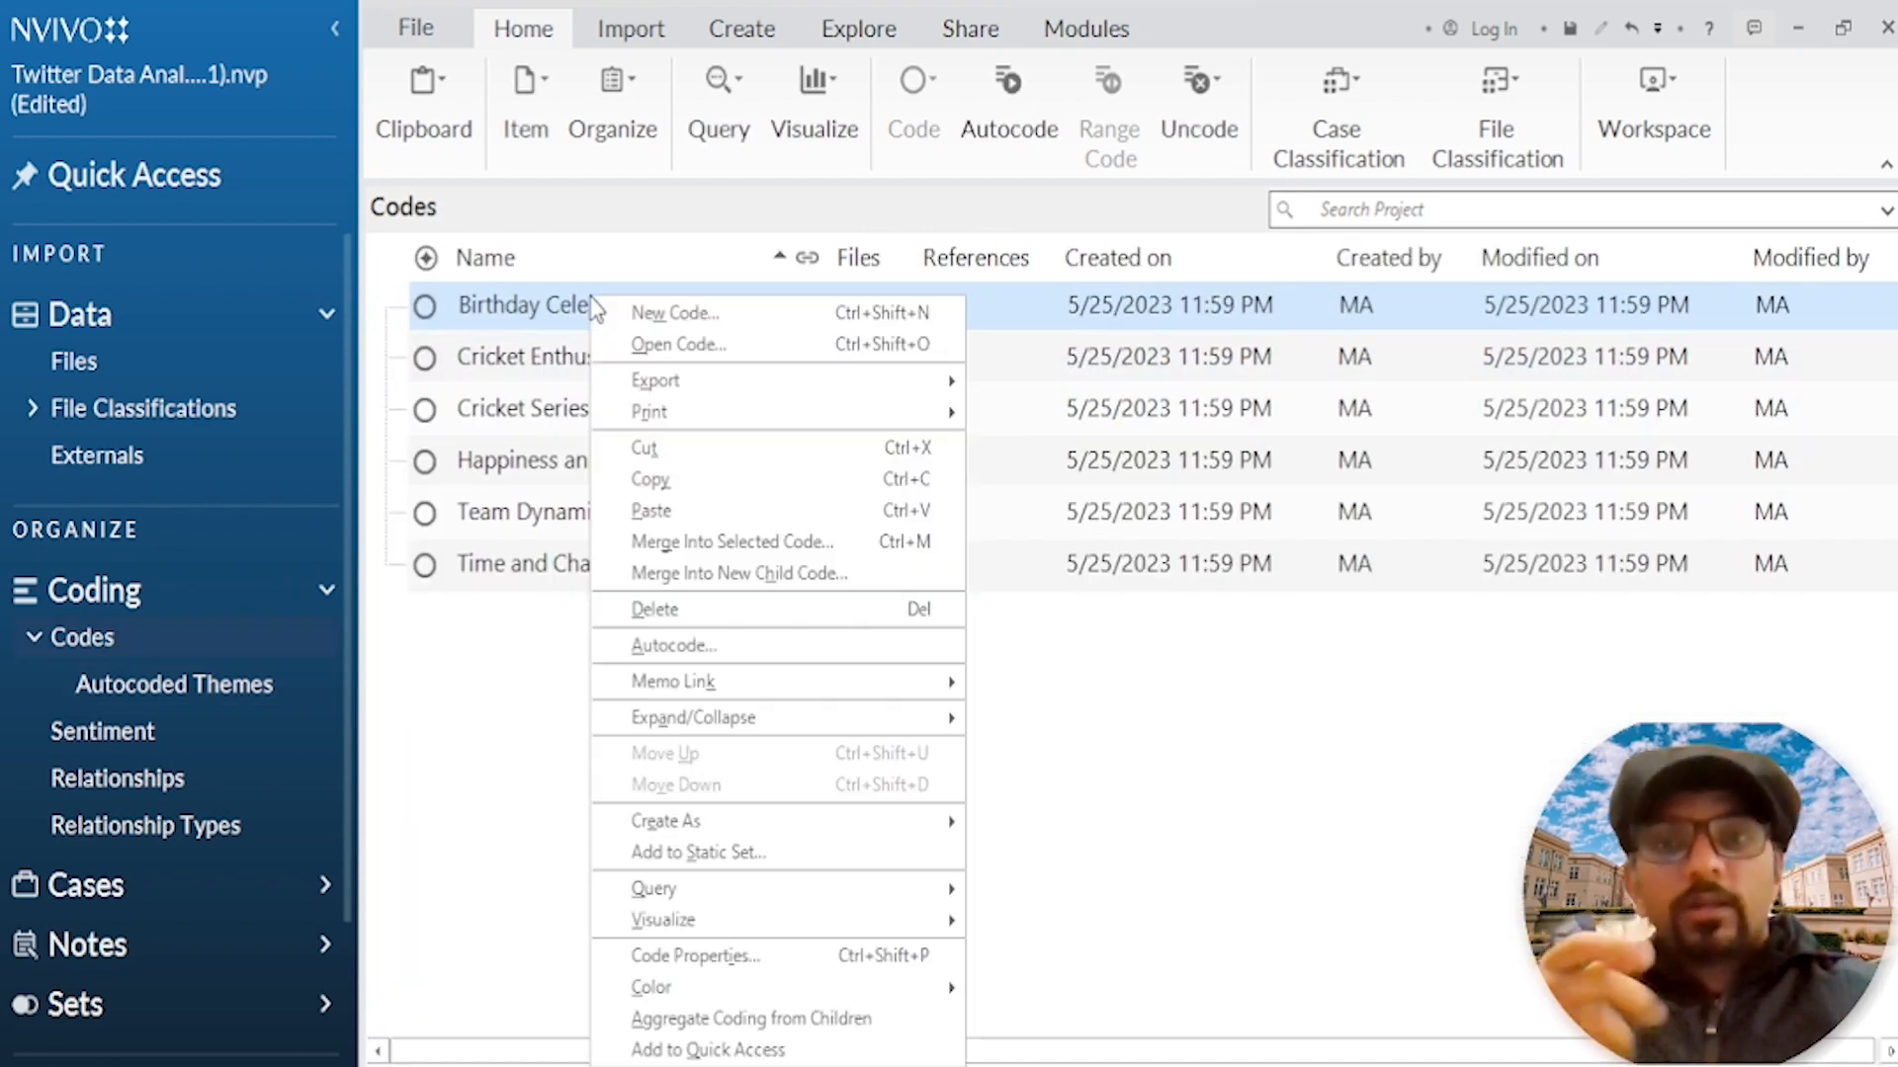
pyautogui.click(720, 575)
pyautogui.click(1105, 643)
pyautogui.click(388, 309)
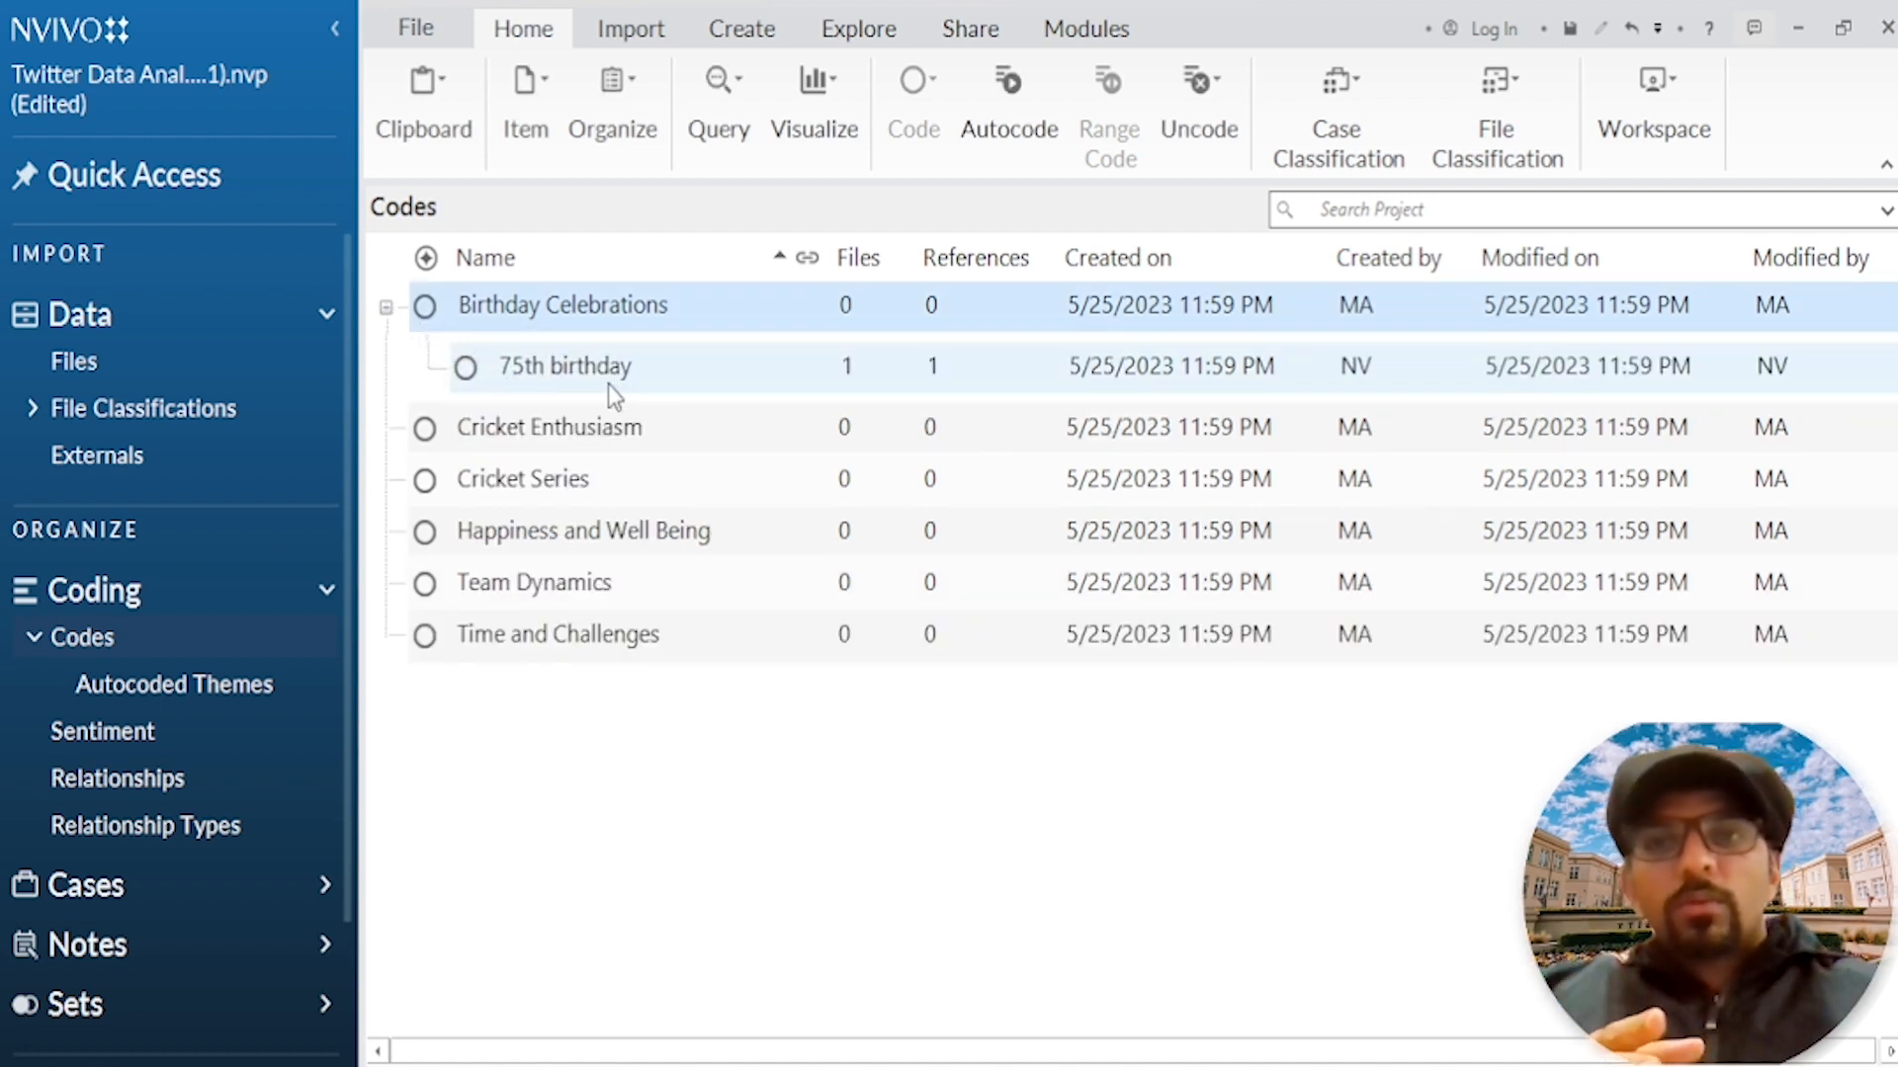
# Step: Move all remaining subcodes of the autocoded birthday theme, from "celebrating birthday" to "happy birthday today", under the Birthday Celebrations code
pyautogui.click(197, 682)
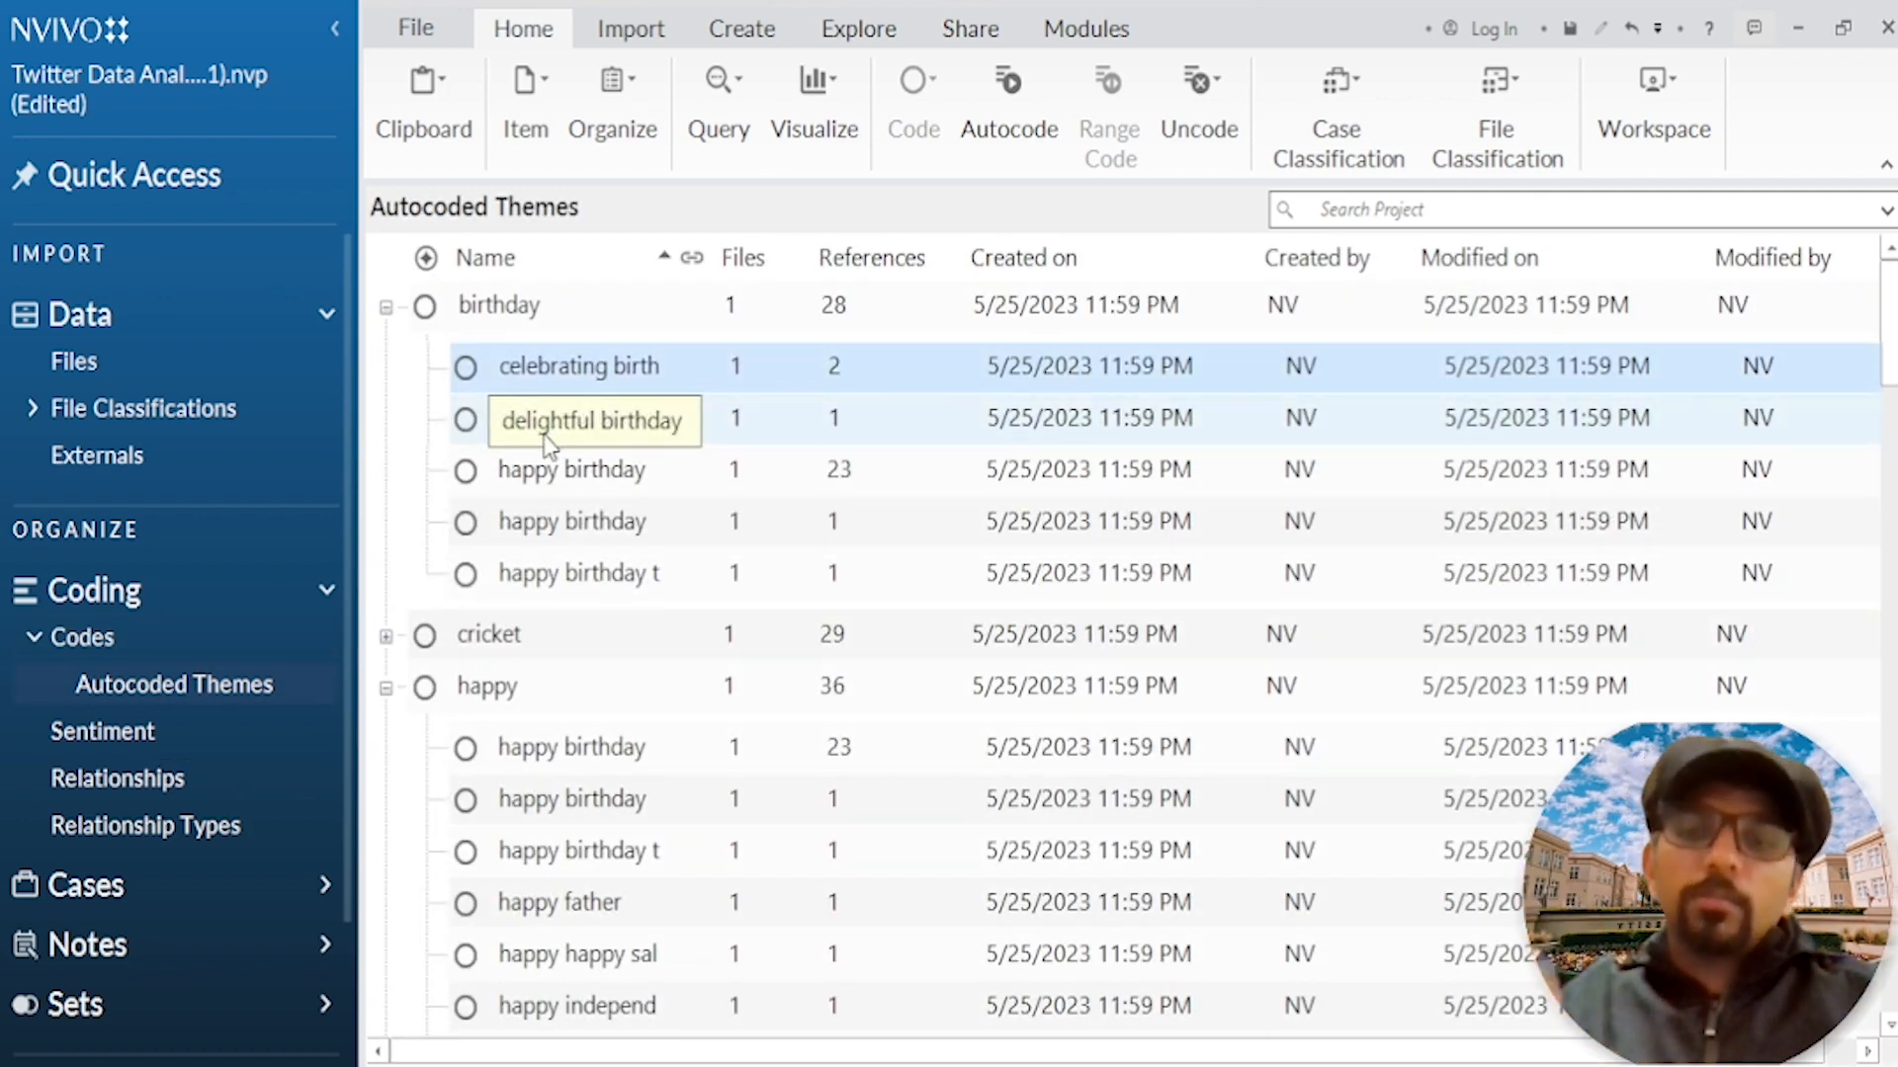
pyautogui.keyDown('shift'); pyautogui.click(543, 575); pyautogui.keyUp('shift')
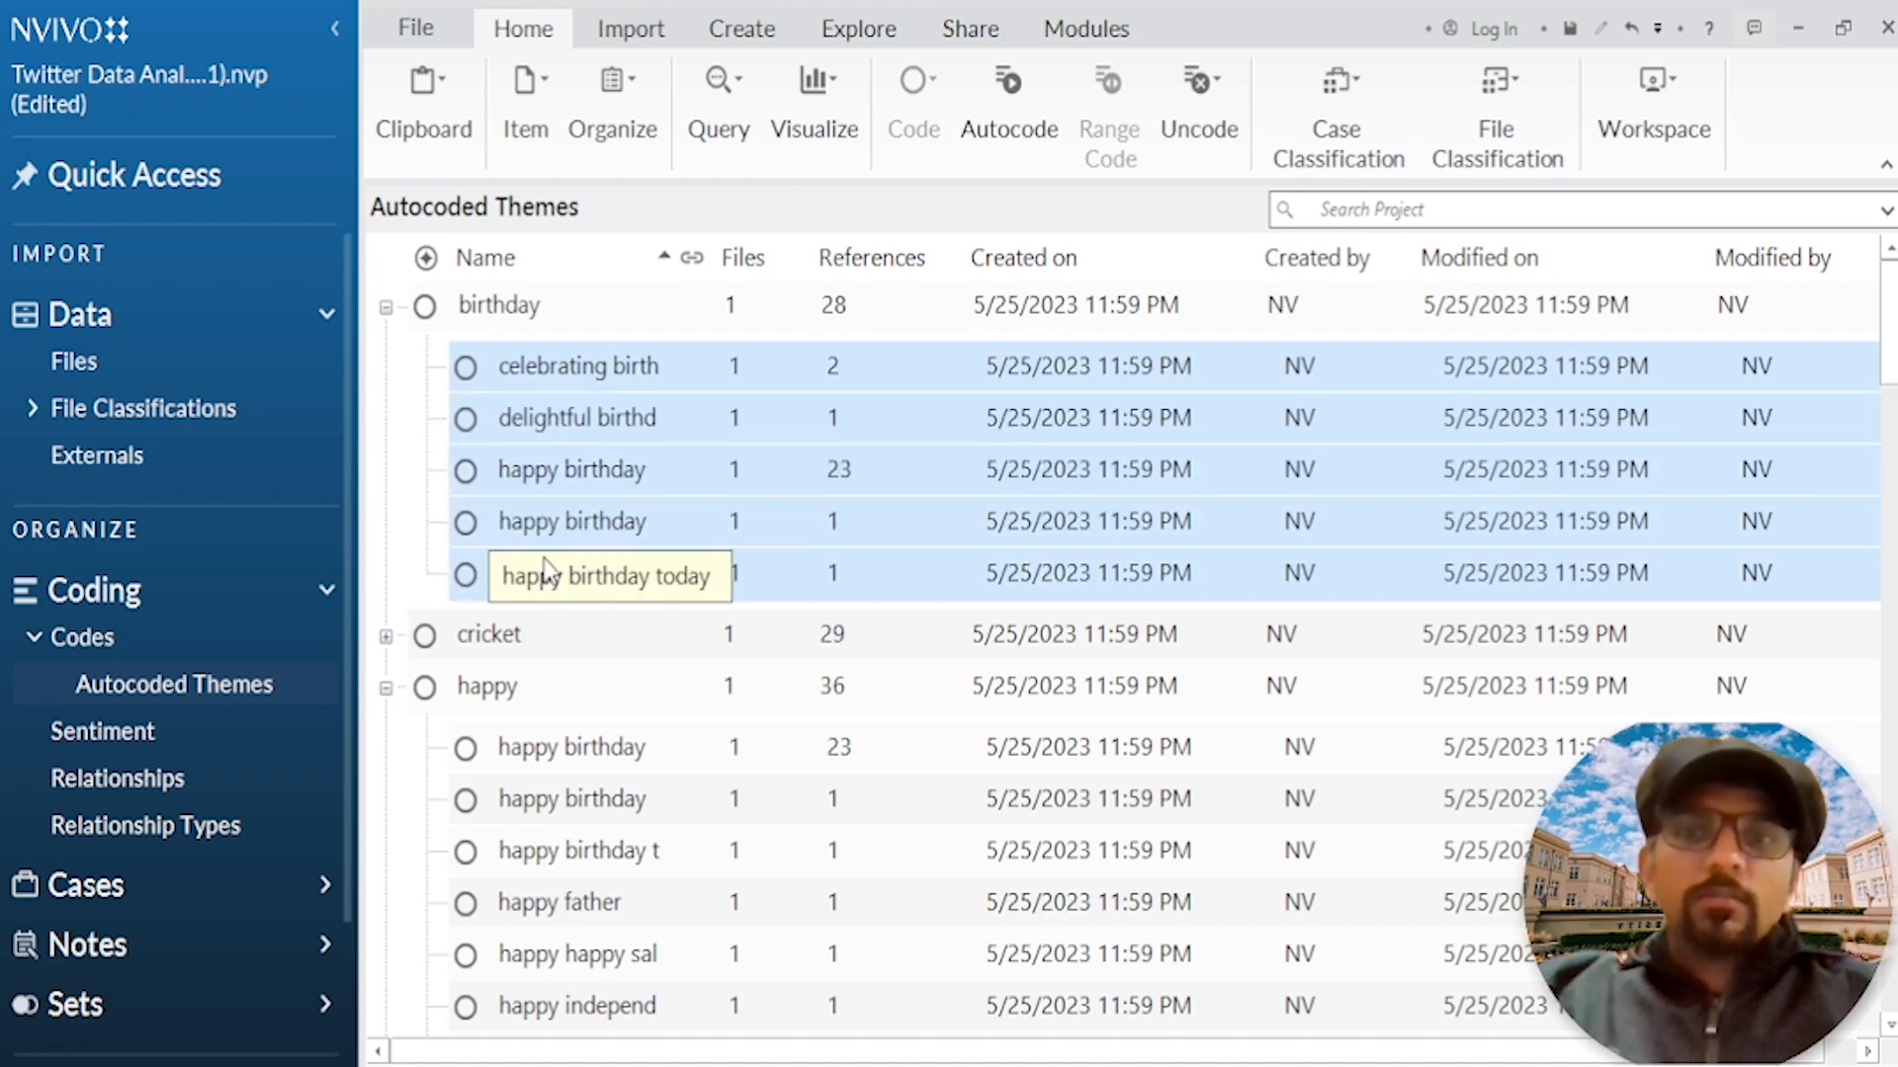
pyautogui.rightClick(542, 435)
pyautogui.click(568, 516)
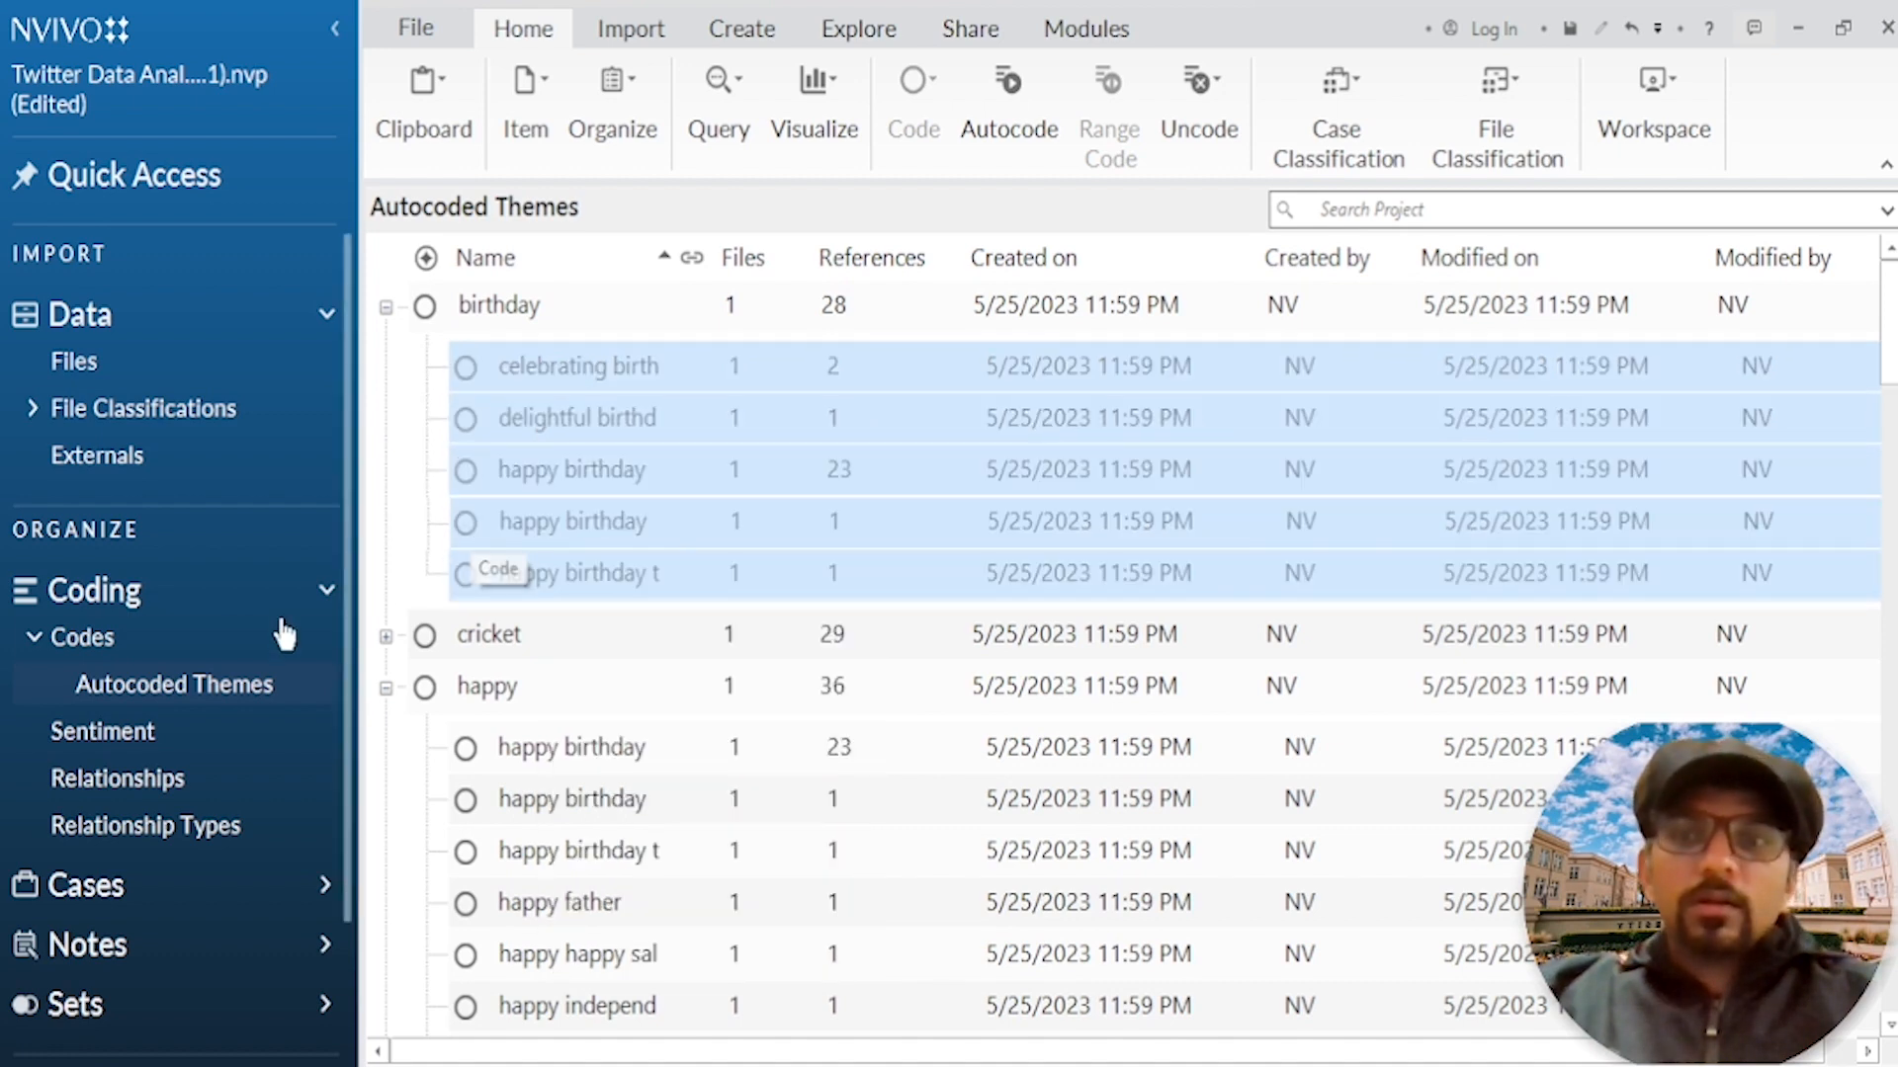
pyautogui.click(176, 648)
pyautogui.rightClick(615, 291)
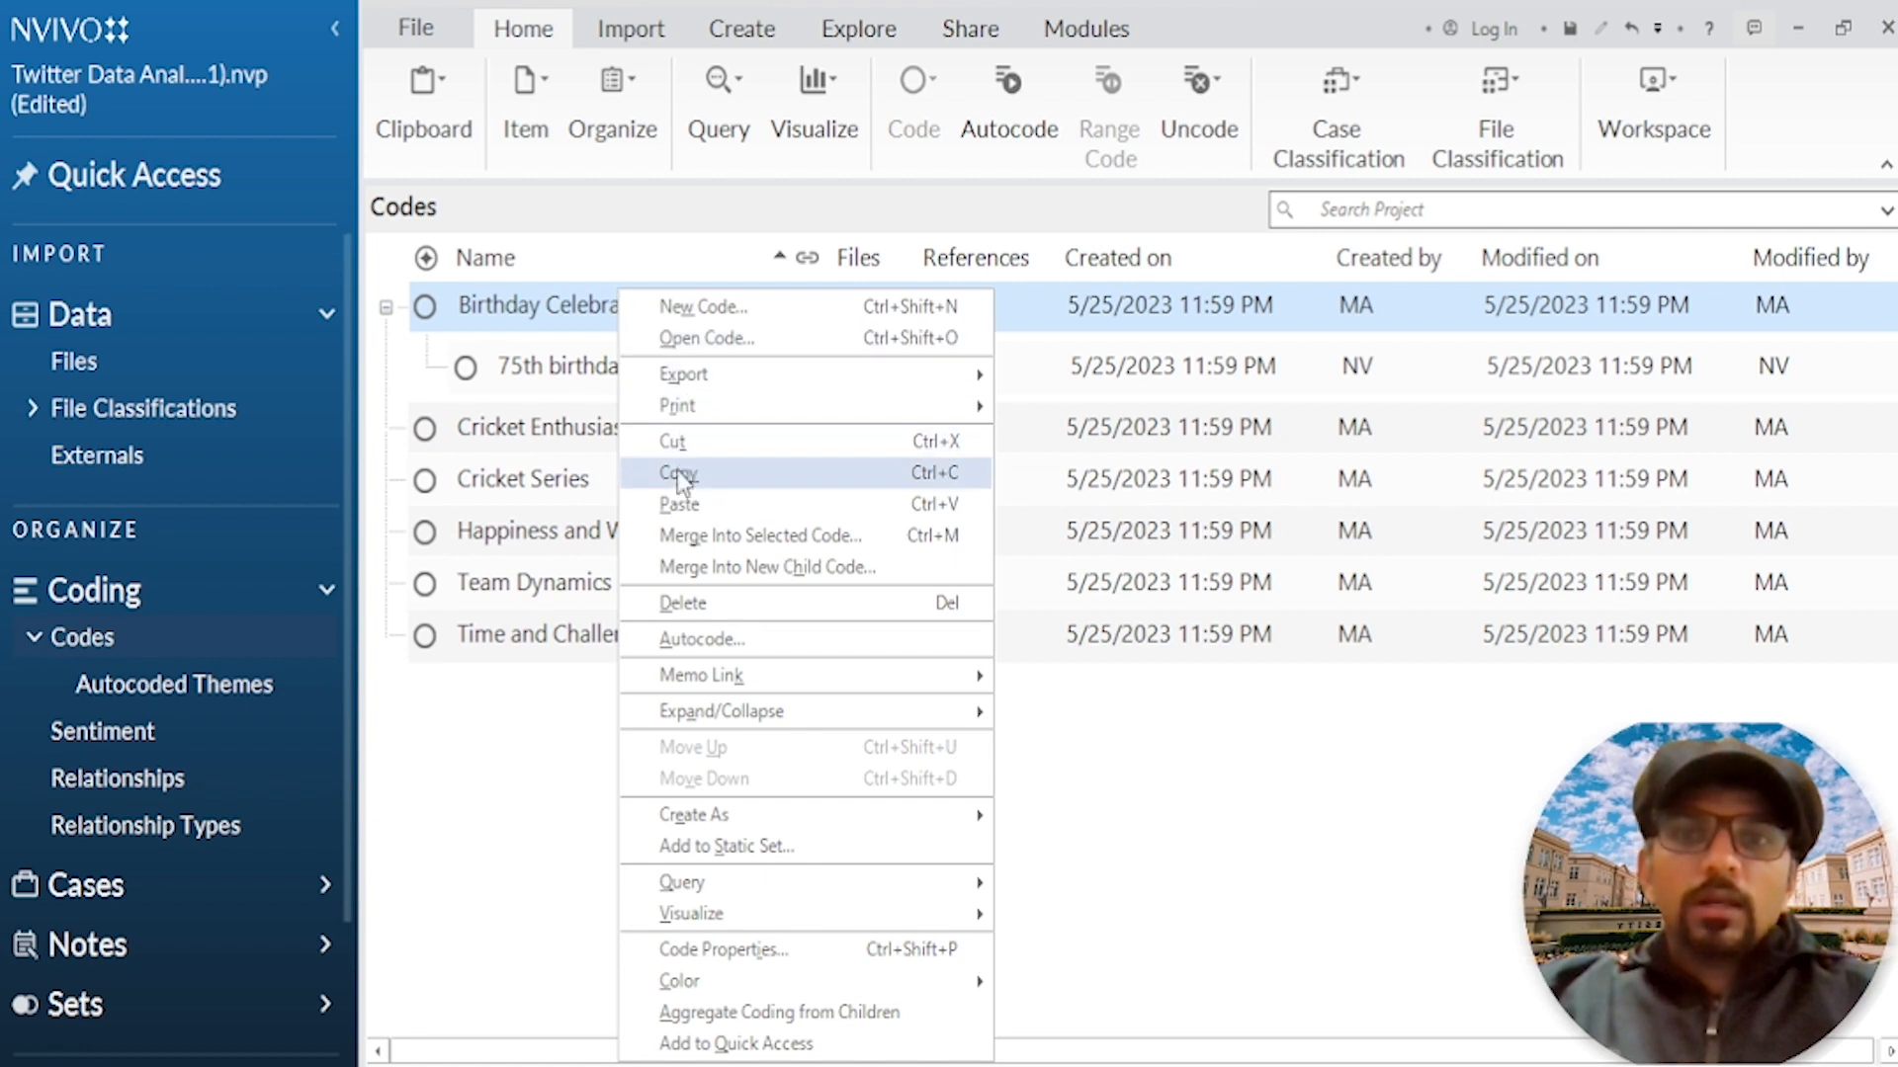
pyautogui.click(680, 505)
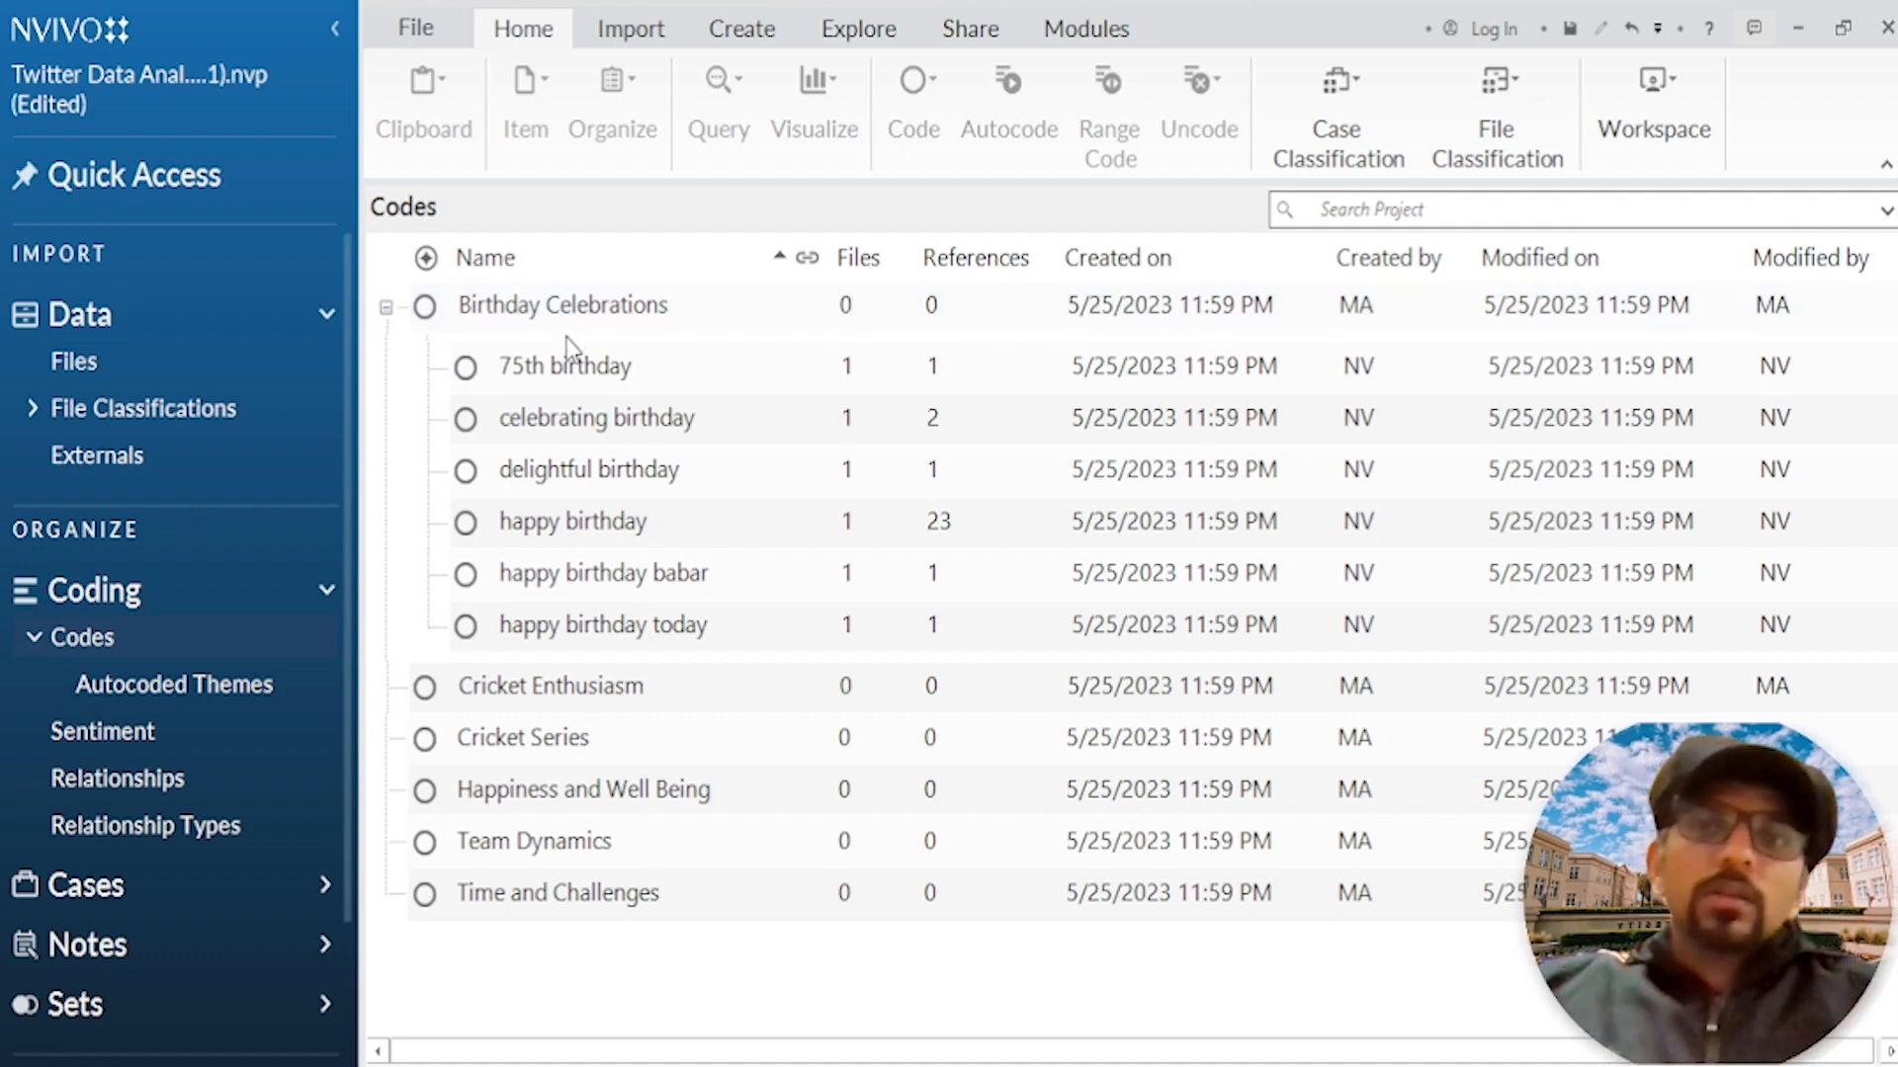
# Step: Move the first three subcodes of the autocoded happy theme, all beginning with "happy birthday", under the Birthday Celebrations code
pyautogui.click(131, 692)
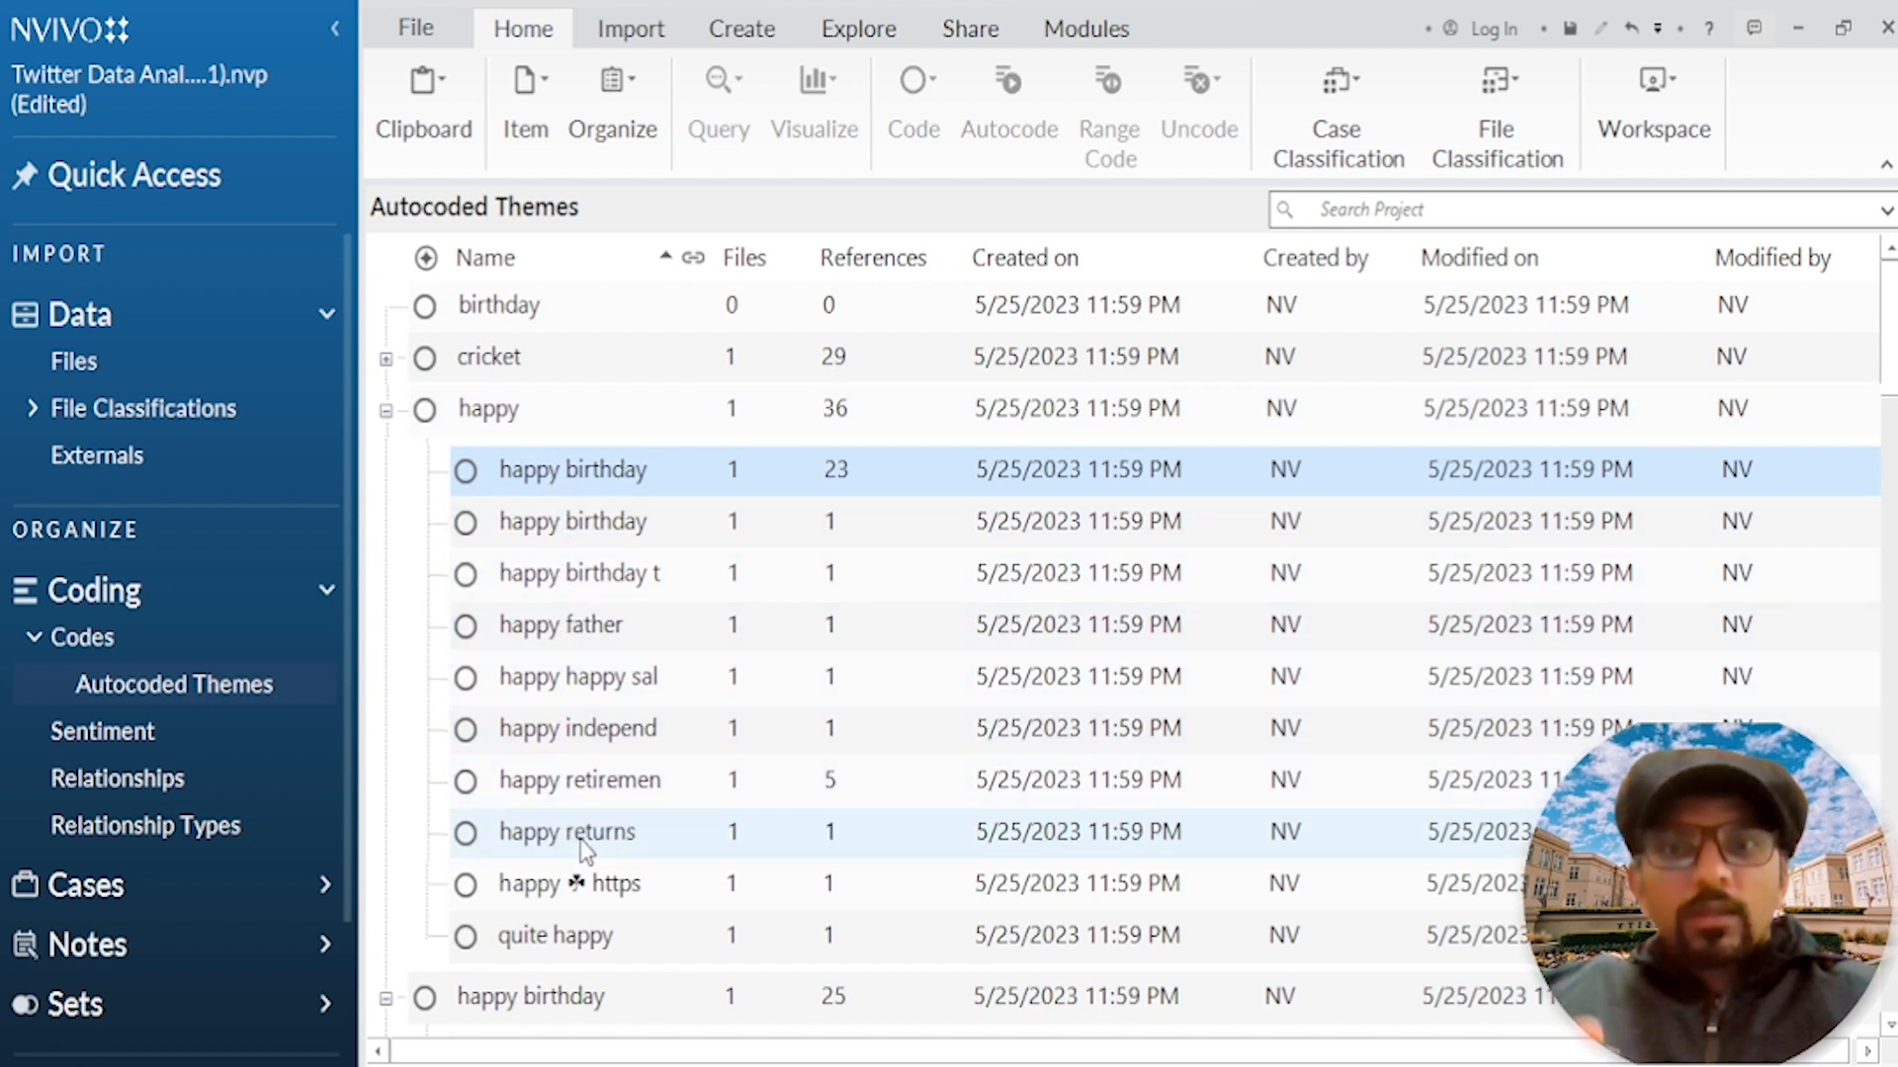
pyautogui.keyDown('ctrl'); pyautogui.click(572, 519); pyautogui.keyUp('ctrl')
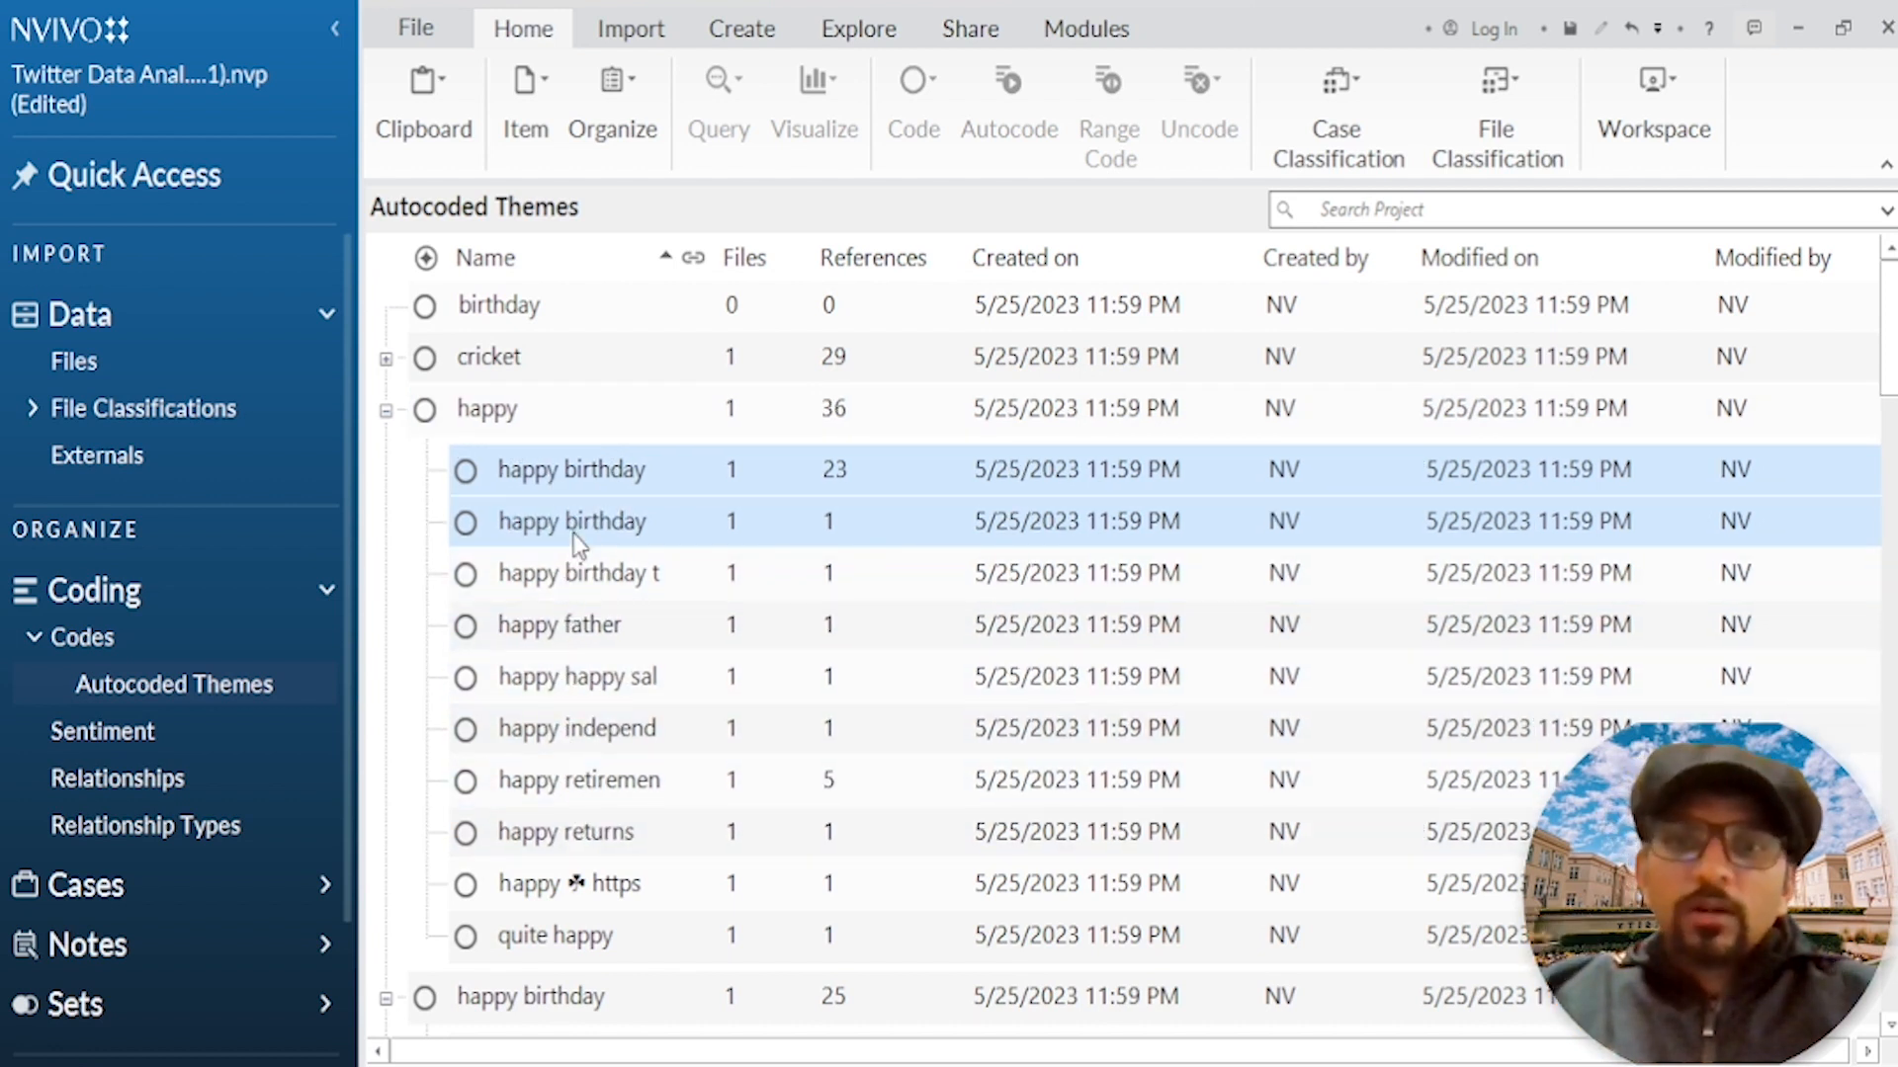
pyautogui.keyDown('ctrl'); pyautogui.click(574, 571); pyautogui.keyUp('ctrl')
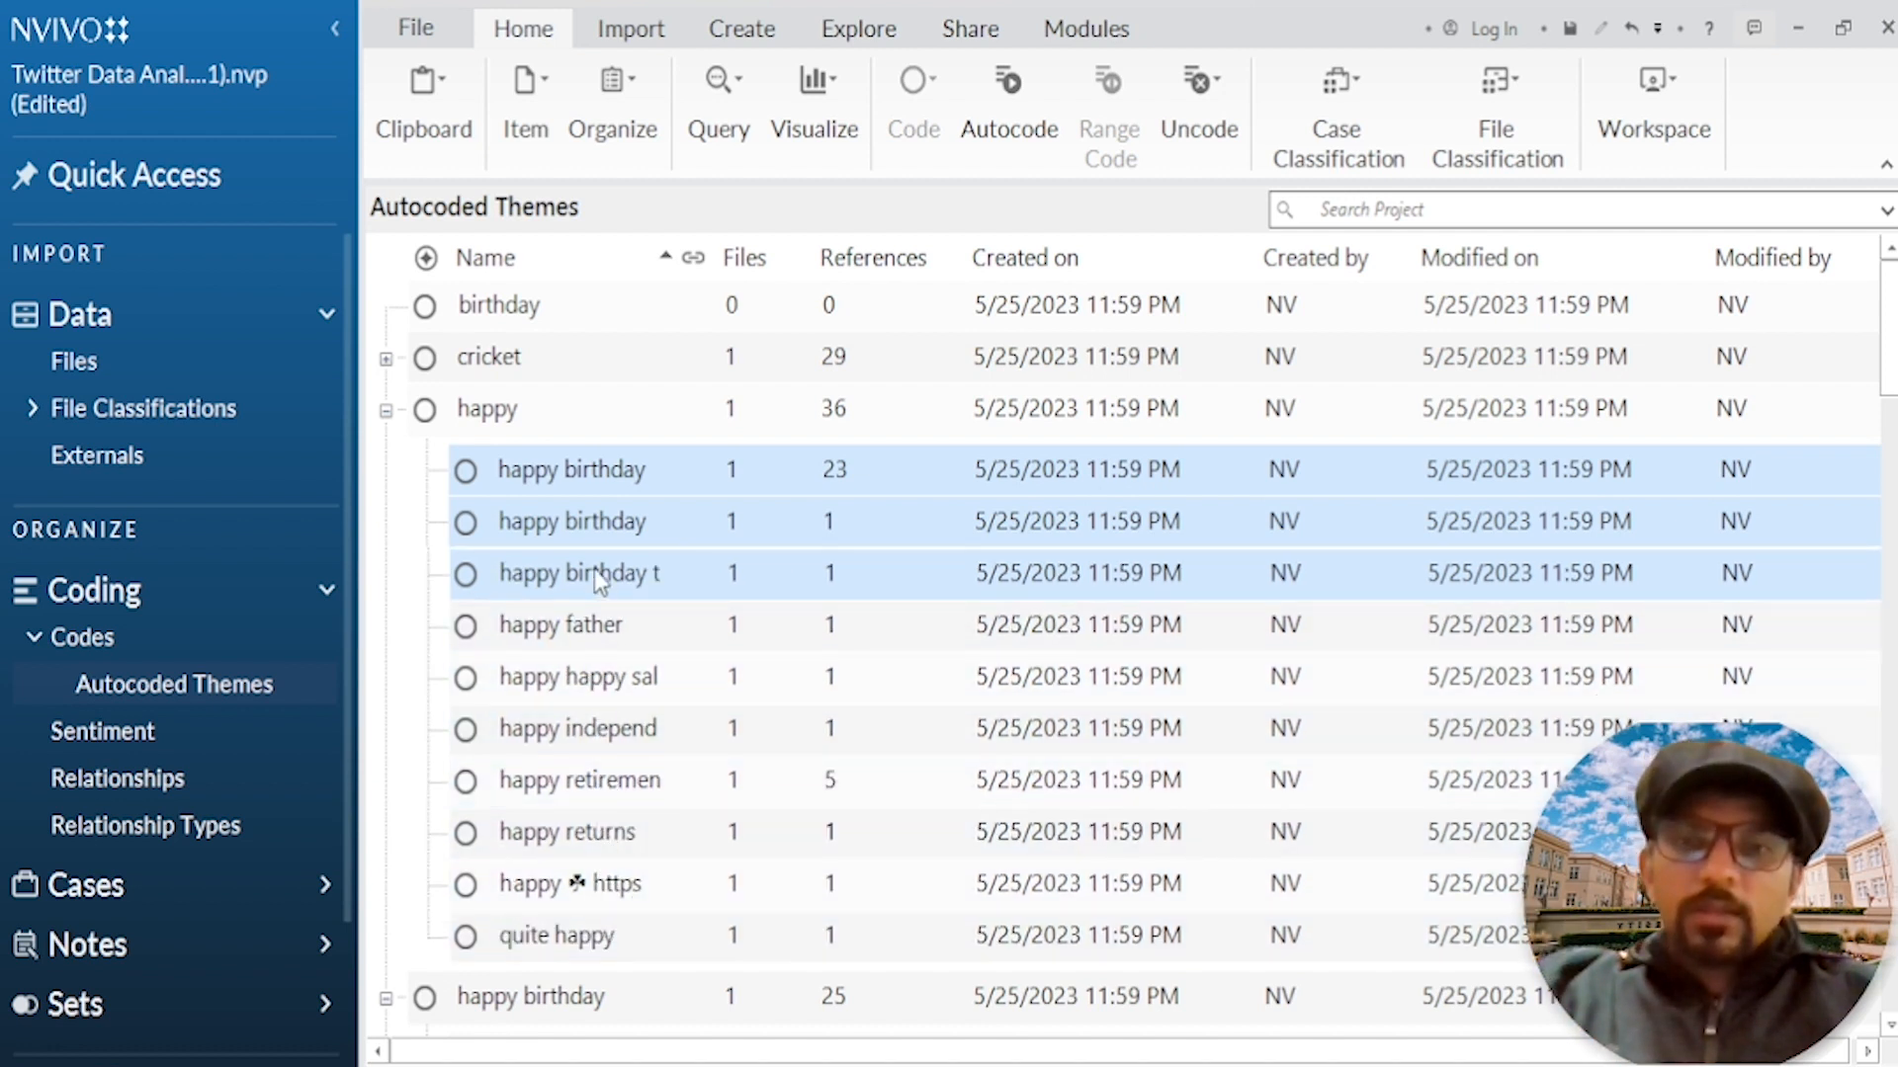
pyautogui.rightClick(593, 527)
pyautogui.click(667, 615)
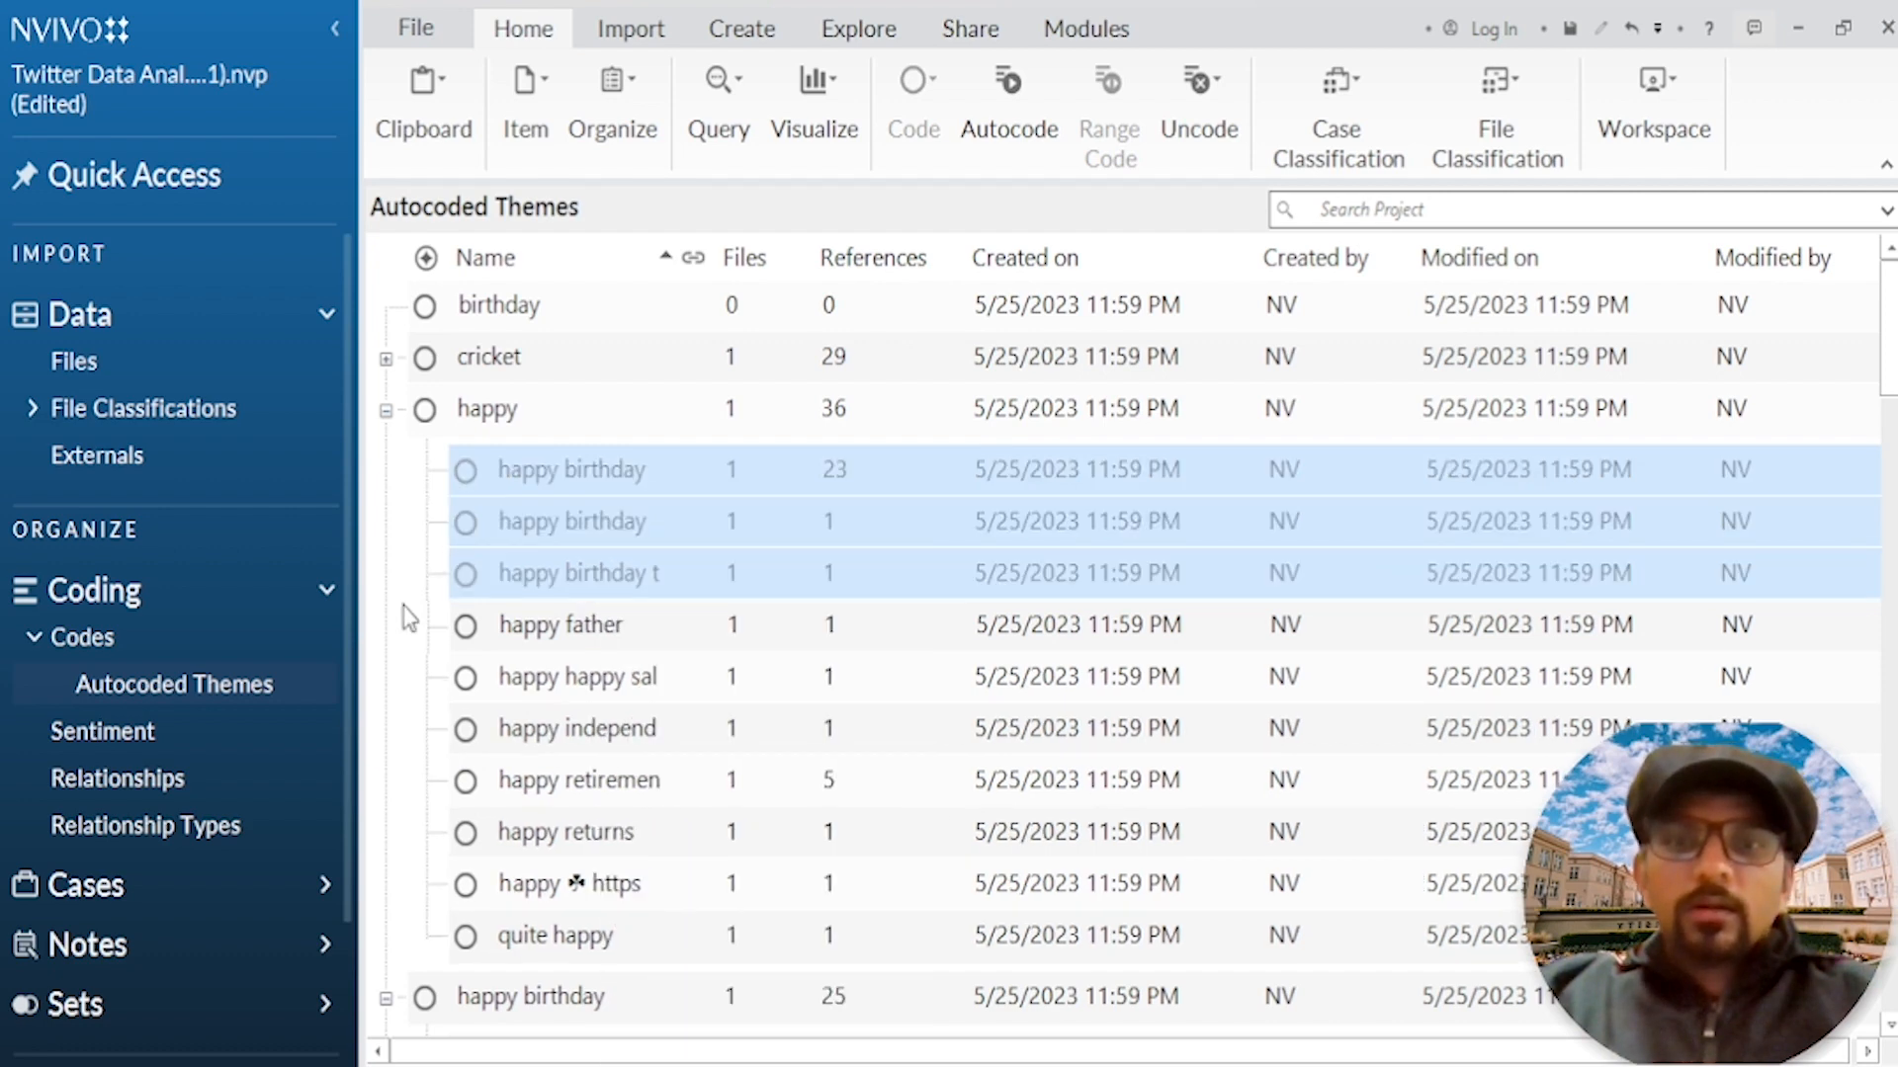
pyautogui.click(99, 640)
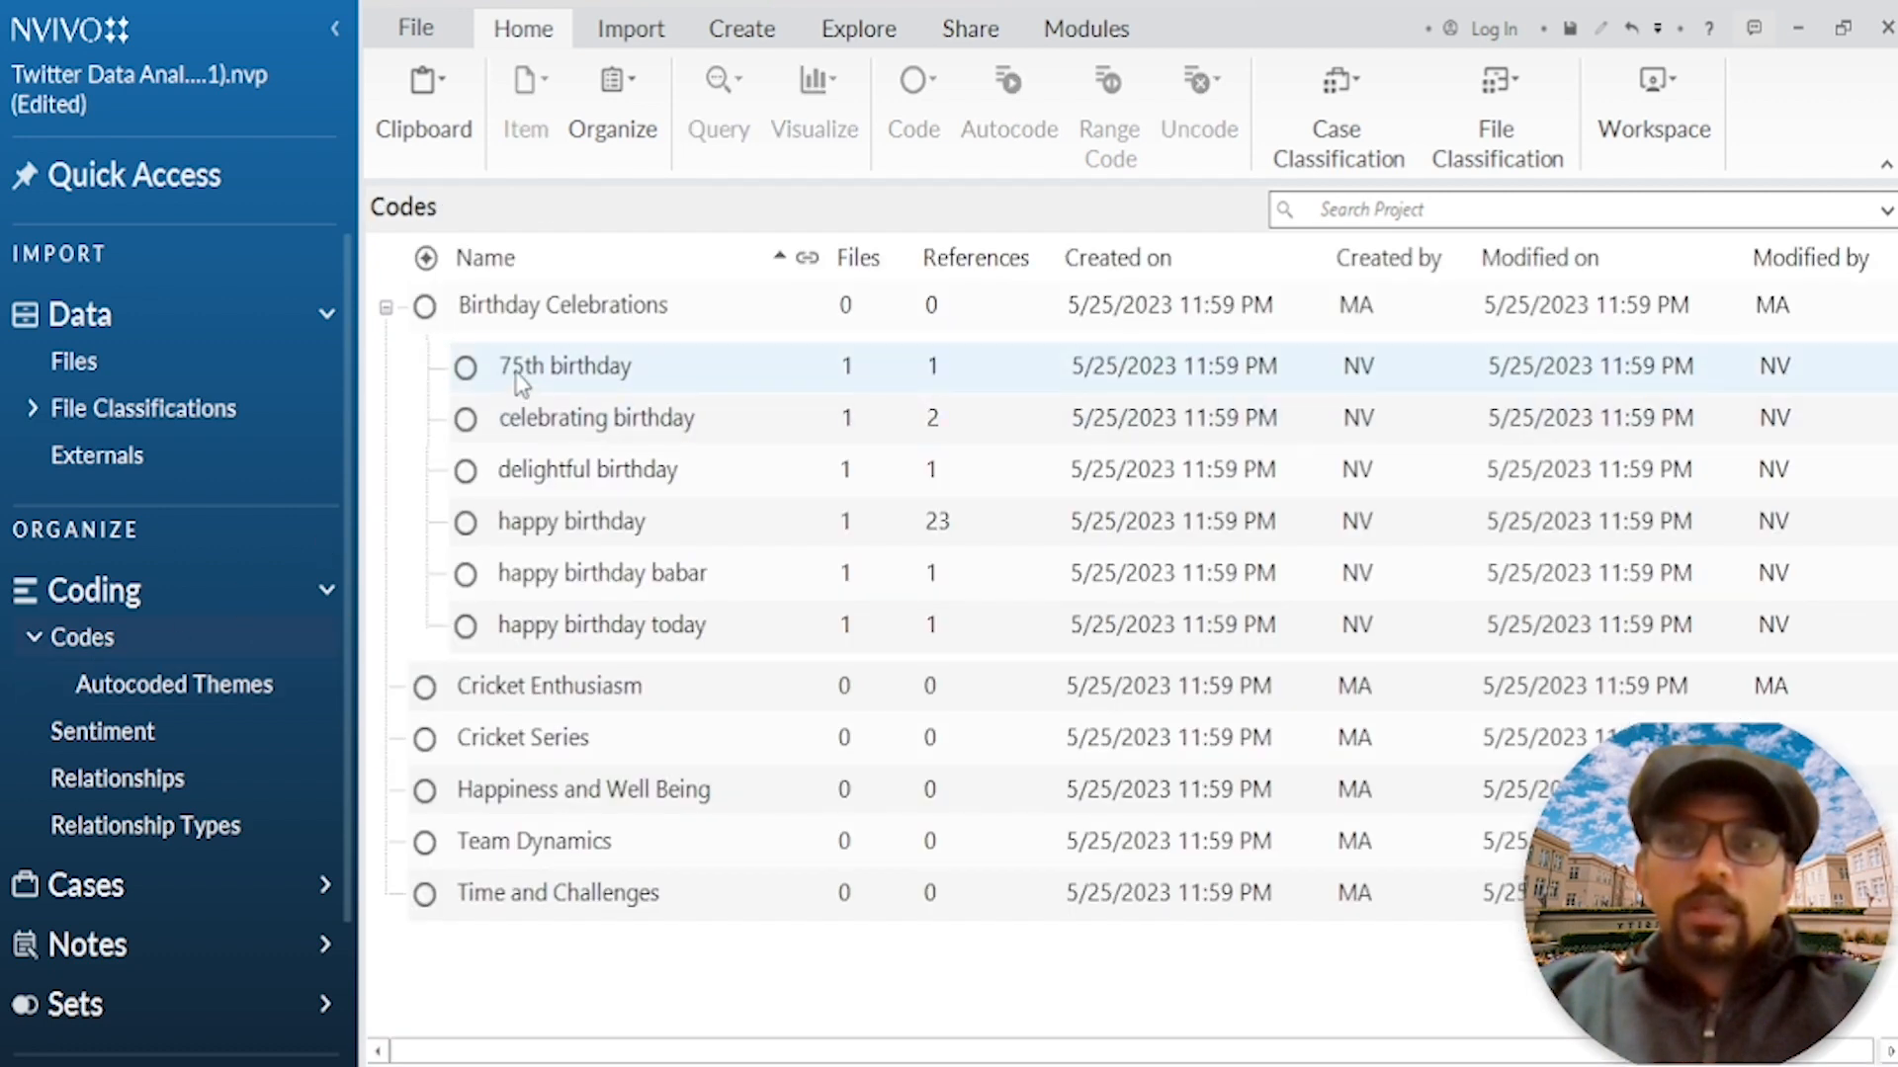
pyautogui.rightClick(542, 314)
pyautogui.click(588, 513)
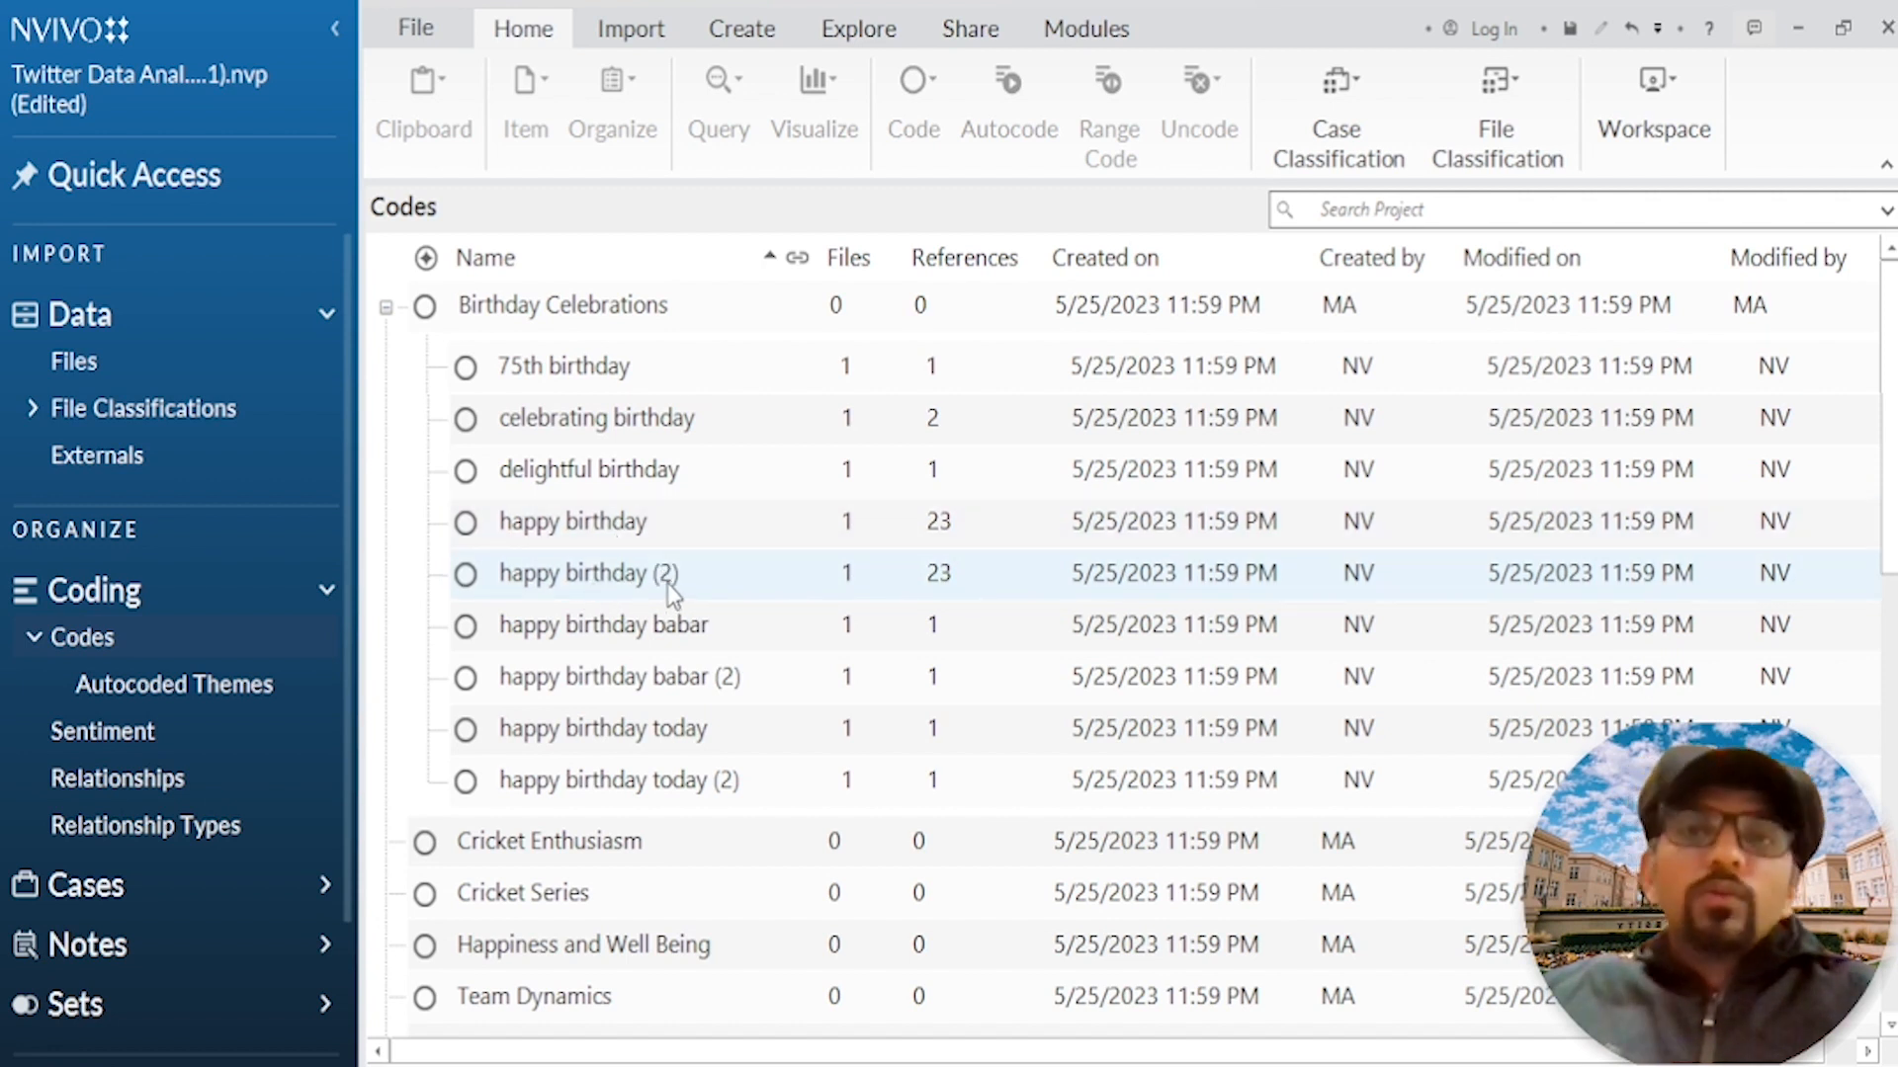
# Step: Merge the duplicate "happy birthday (2)" subcode into the "happy birthday" subcode under Birthday Celebrations
pyautogui.rightClick(629, 581)
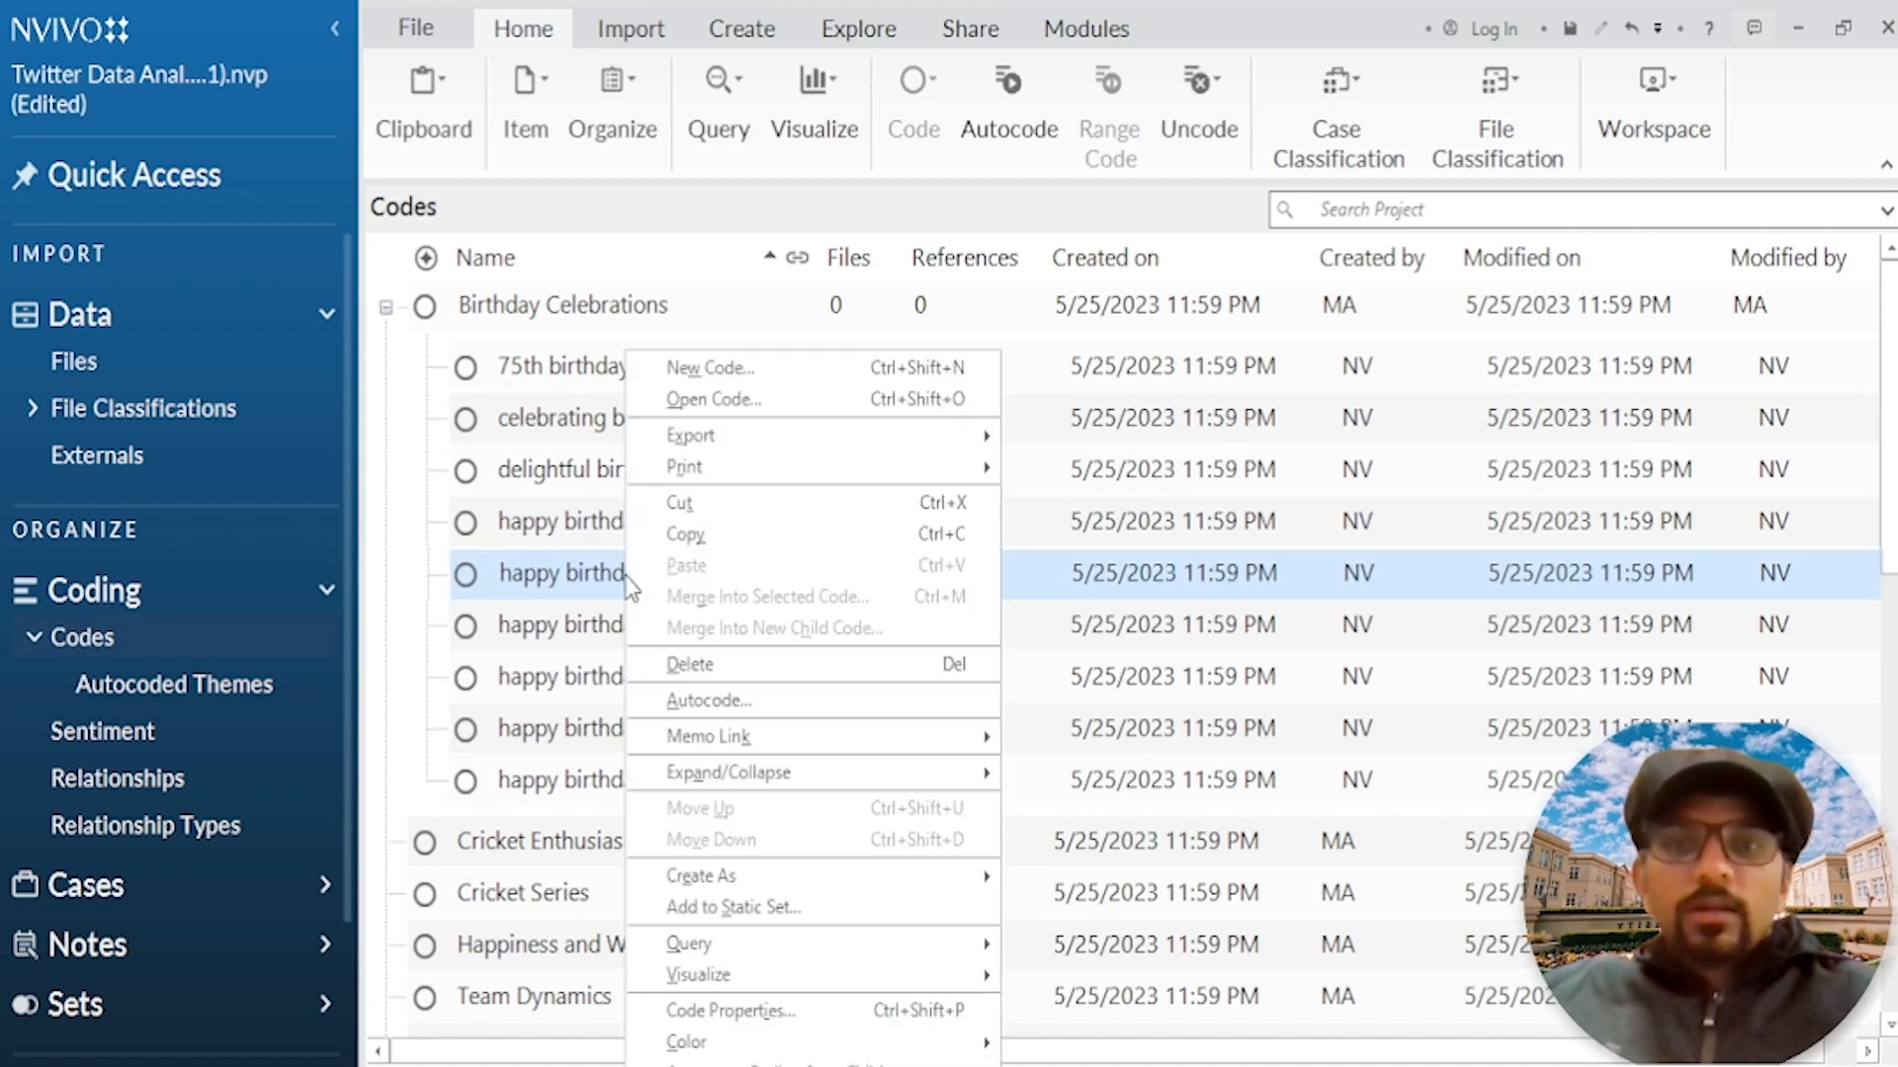
pyautogui.click(680, 503)
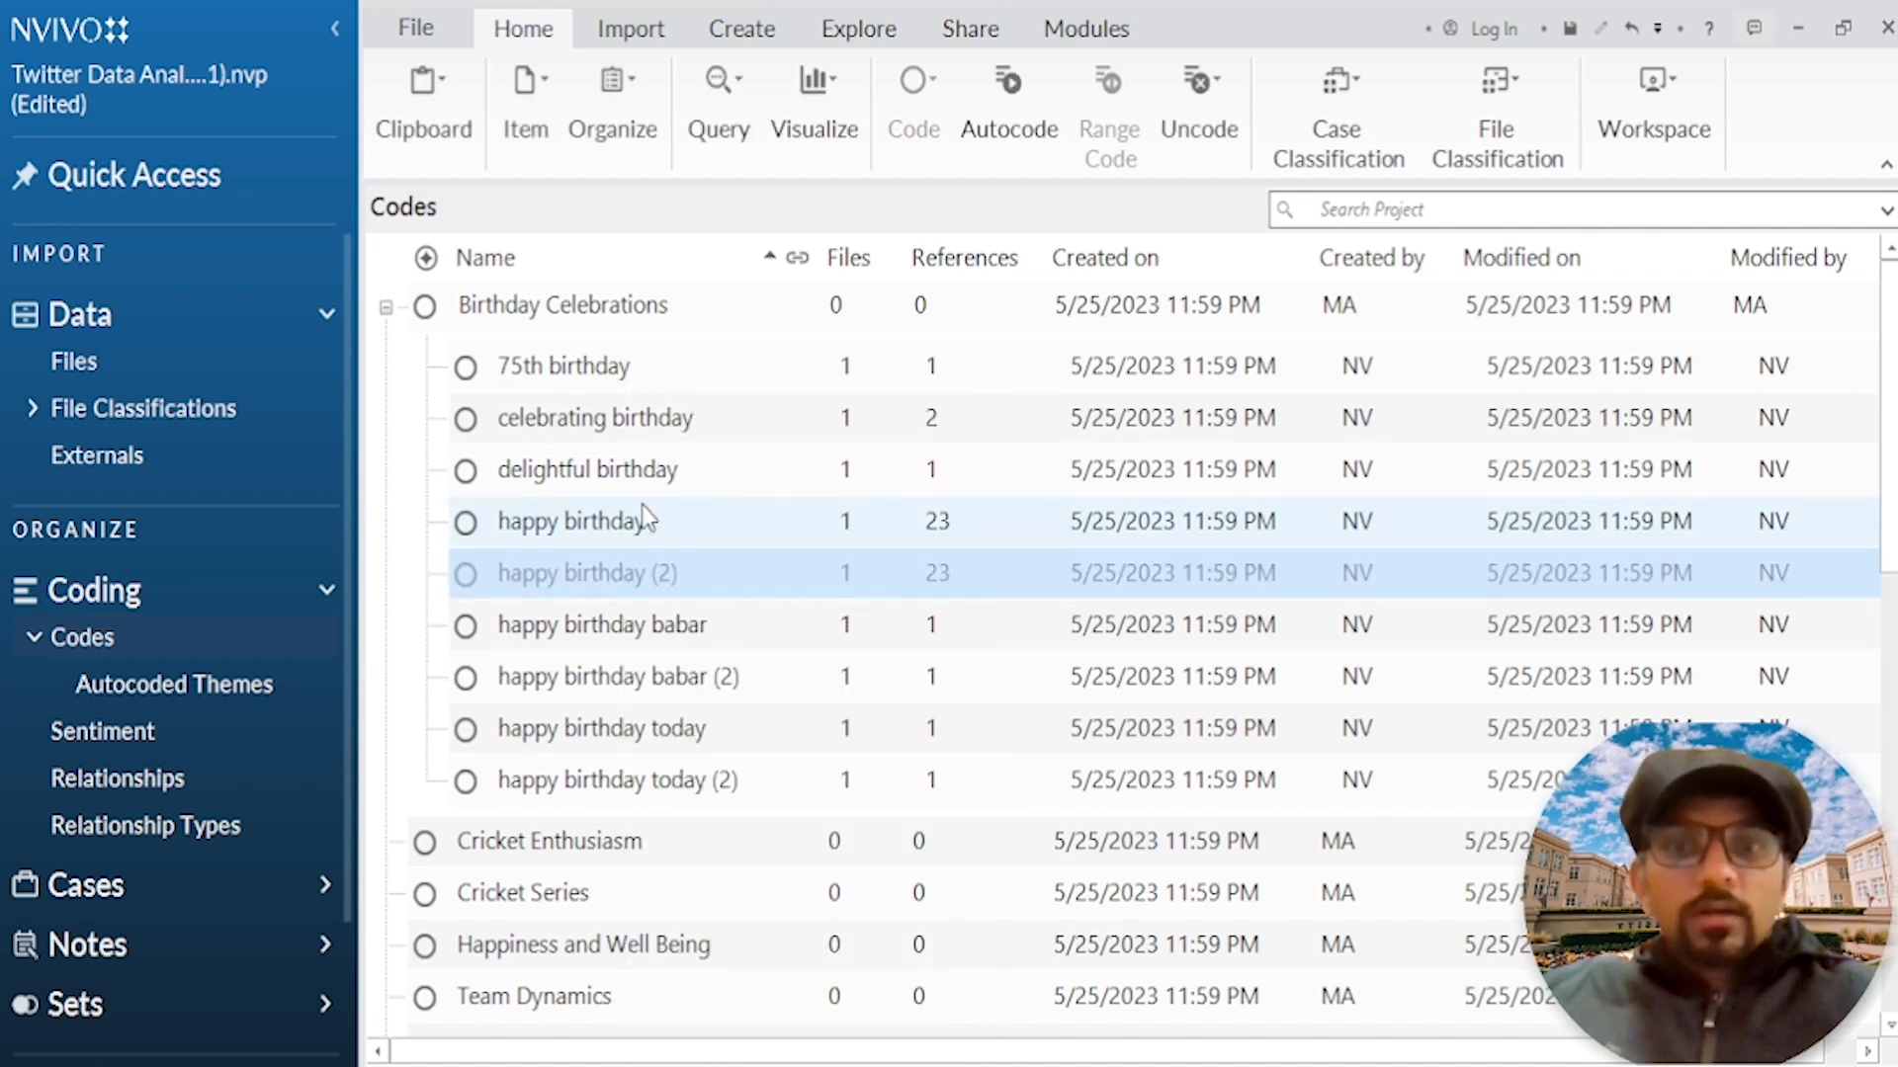
pyautogui.rightClick(558, 530)
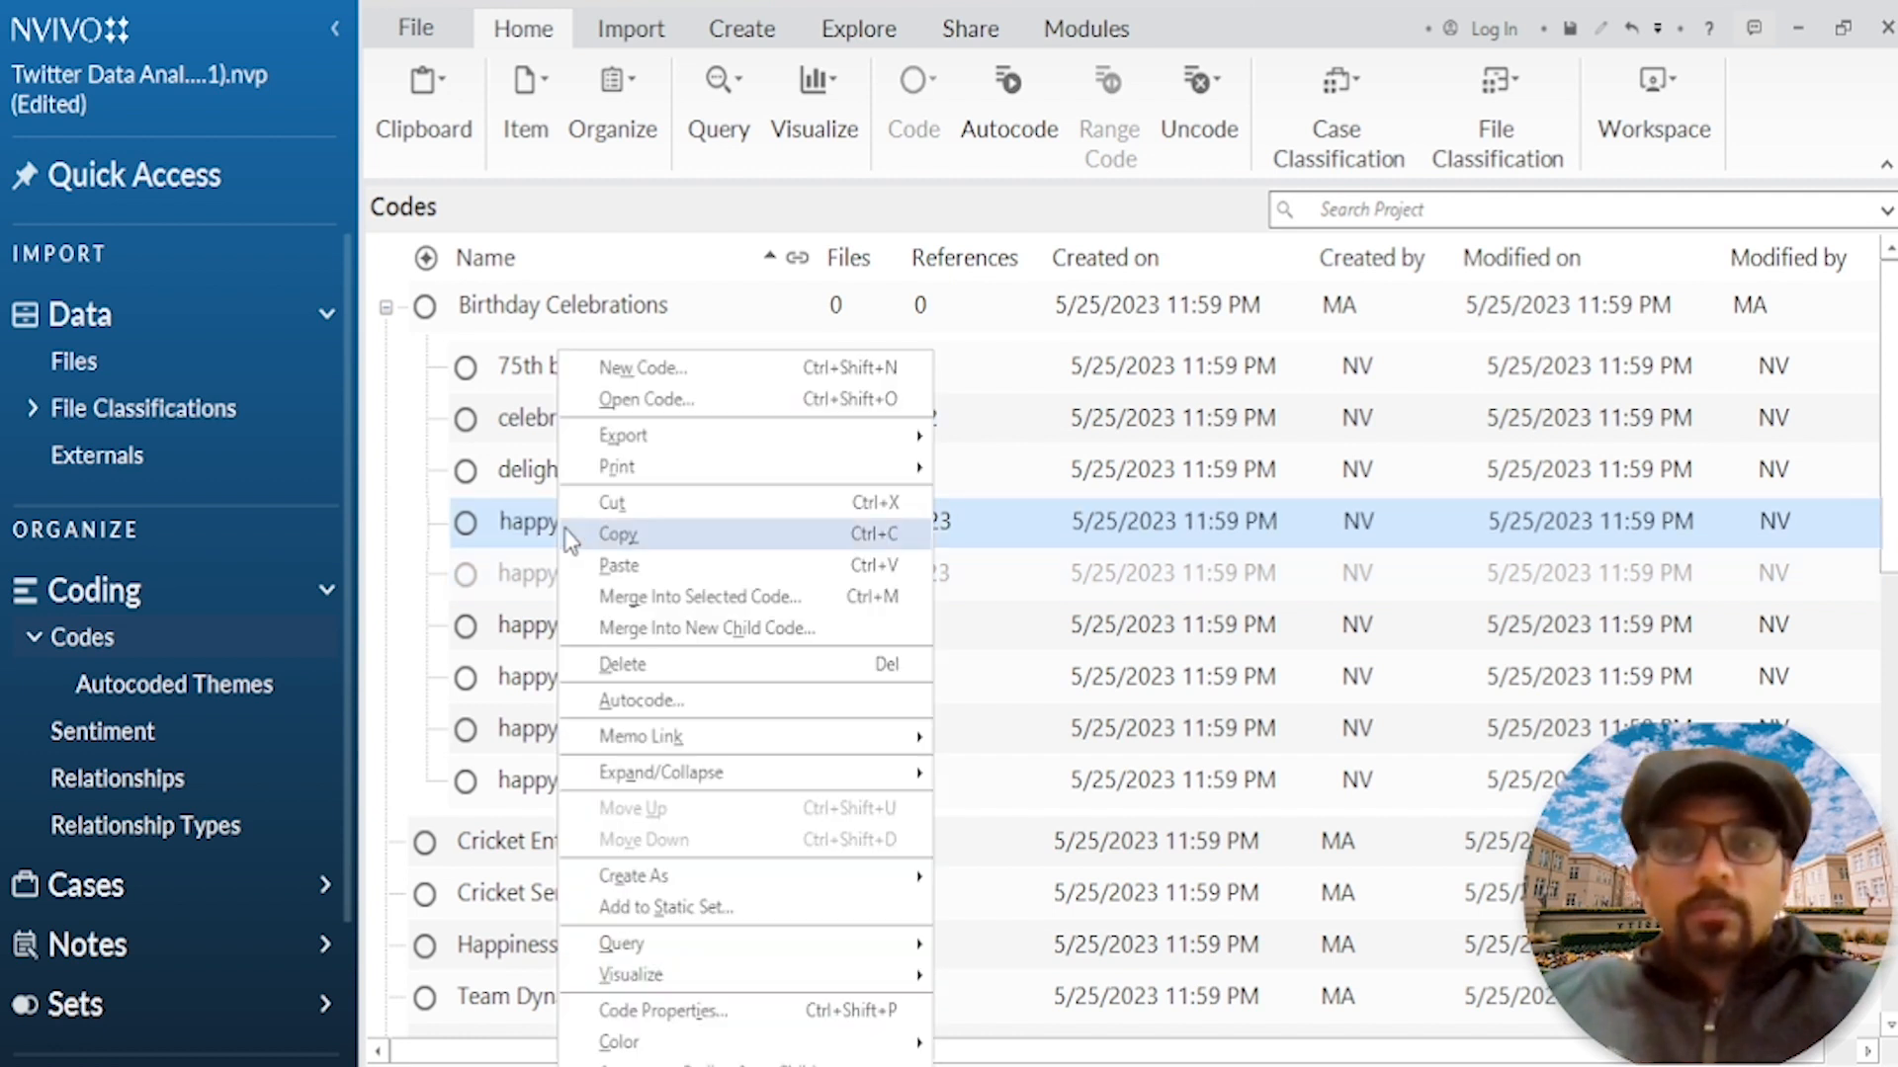
pyautogui.click(702, 598)
pyautogui.click(1092, 637)
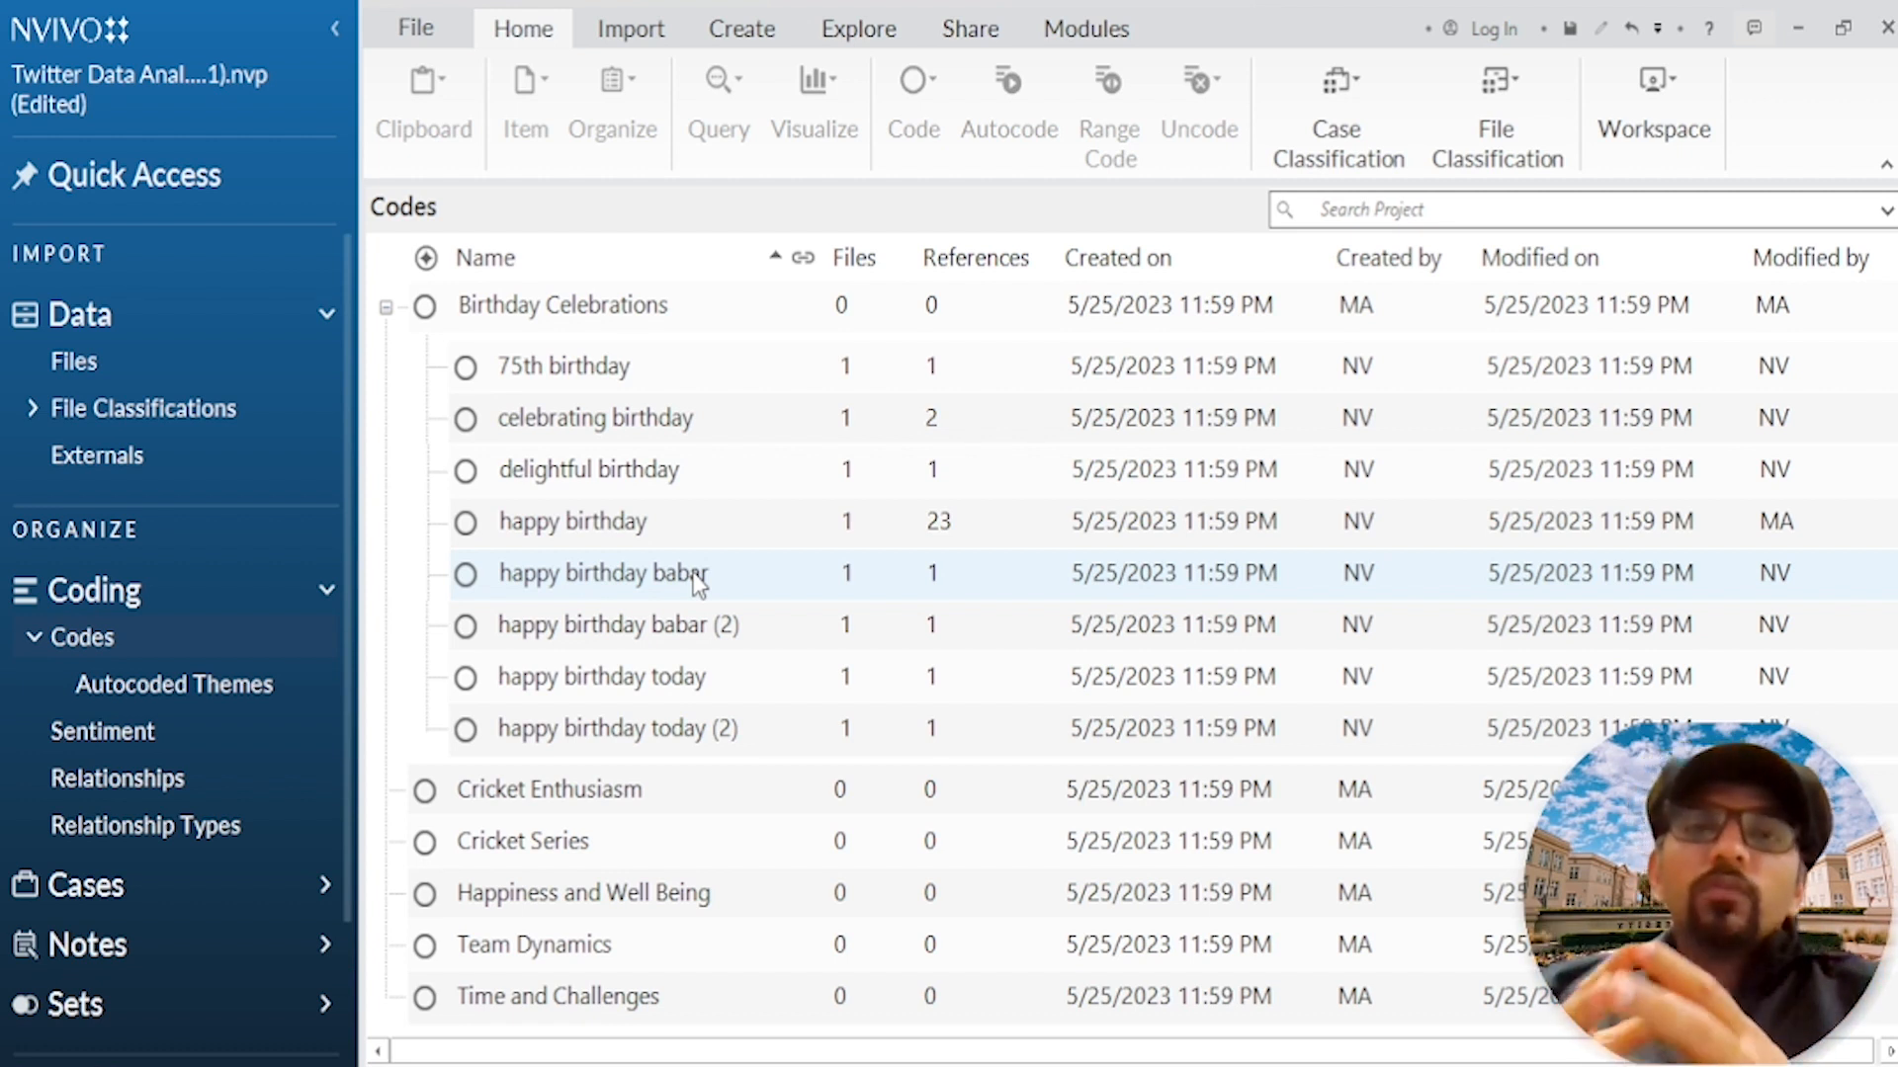
# Step: Merge the duplicate "happy birthday babar (2)" subcode into "happy birthday babar" under Birthday Celebrations
pyautogui.rightClick(691, 632)
pyautogui.click(721, 504)
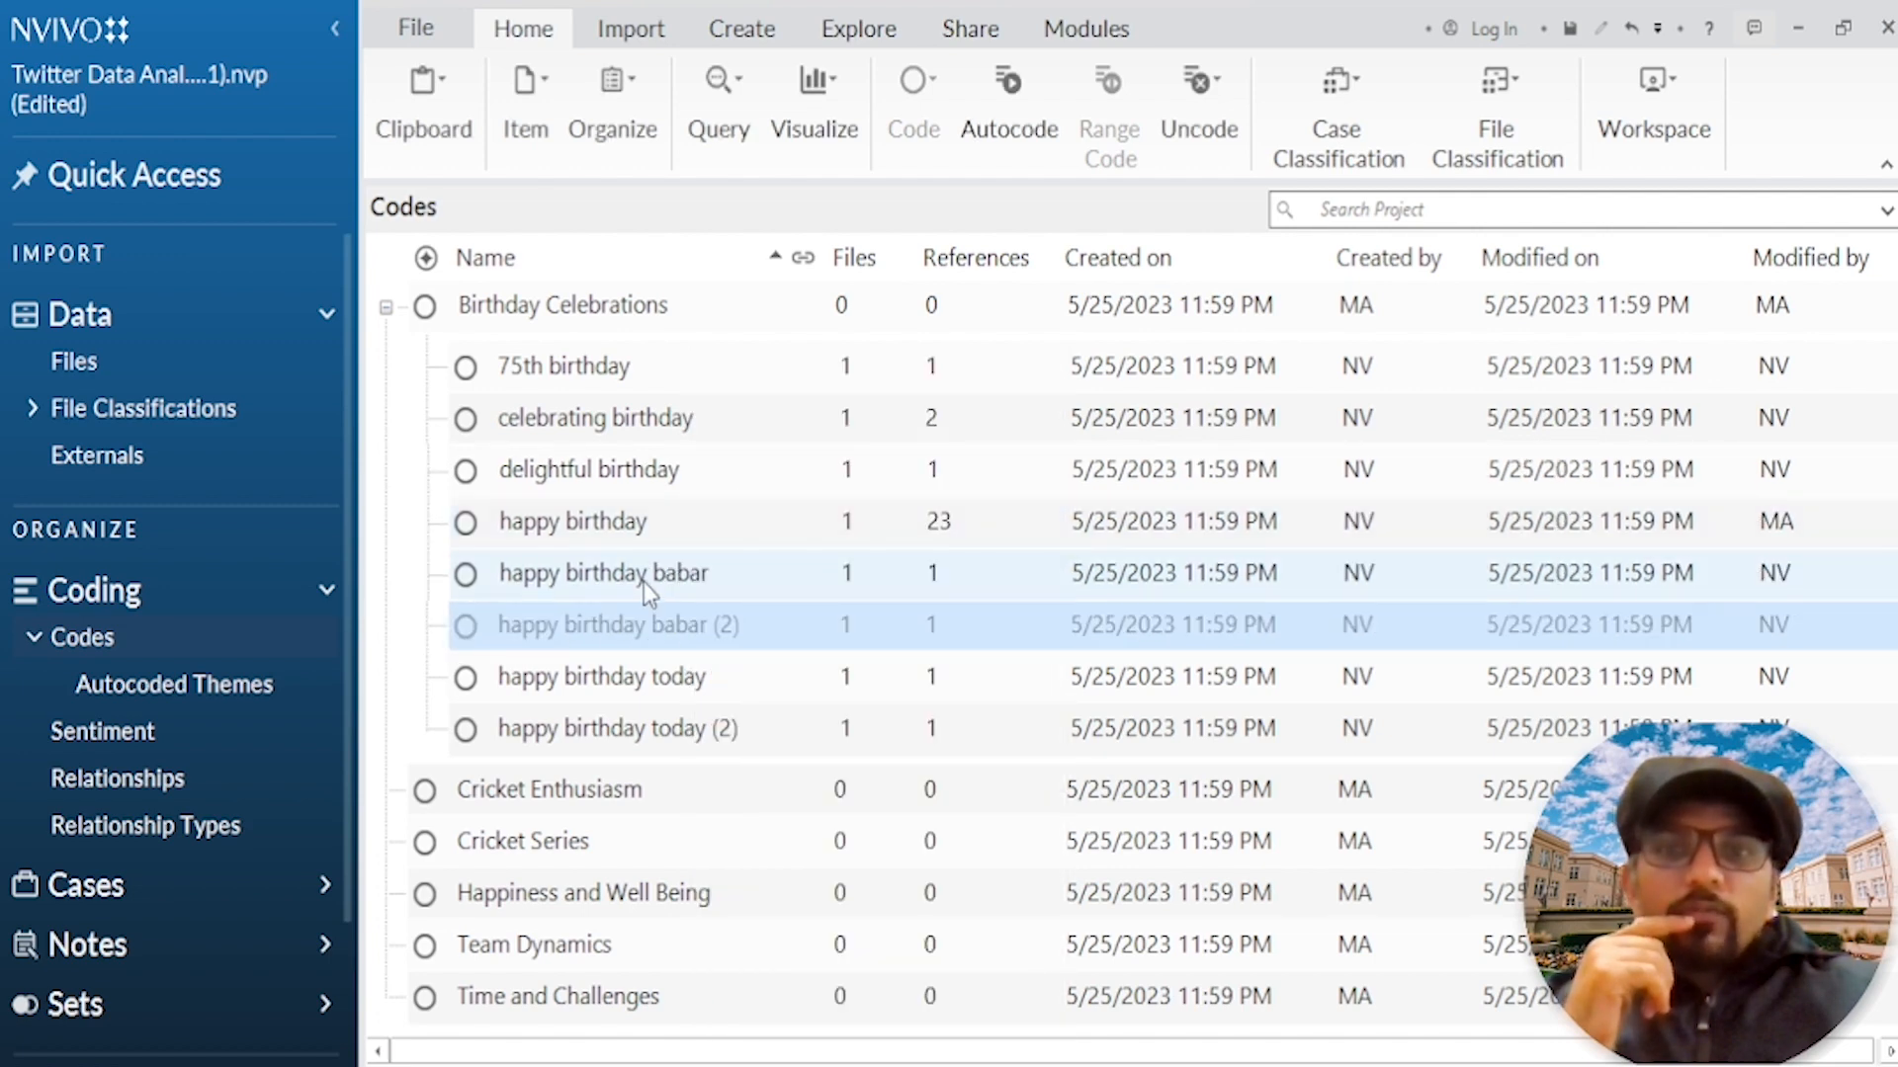
pyautogui.rightClick(643, 583)
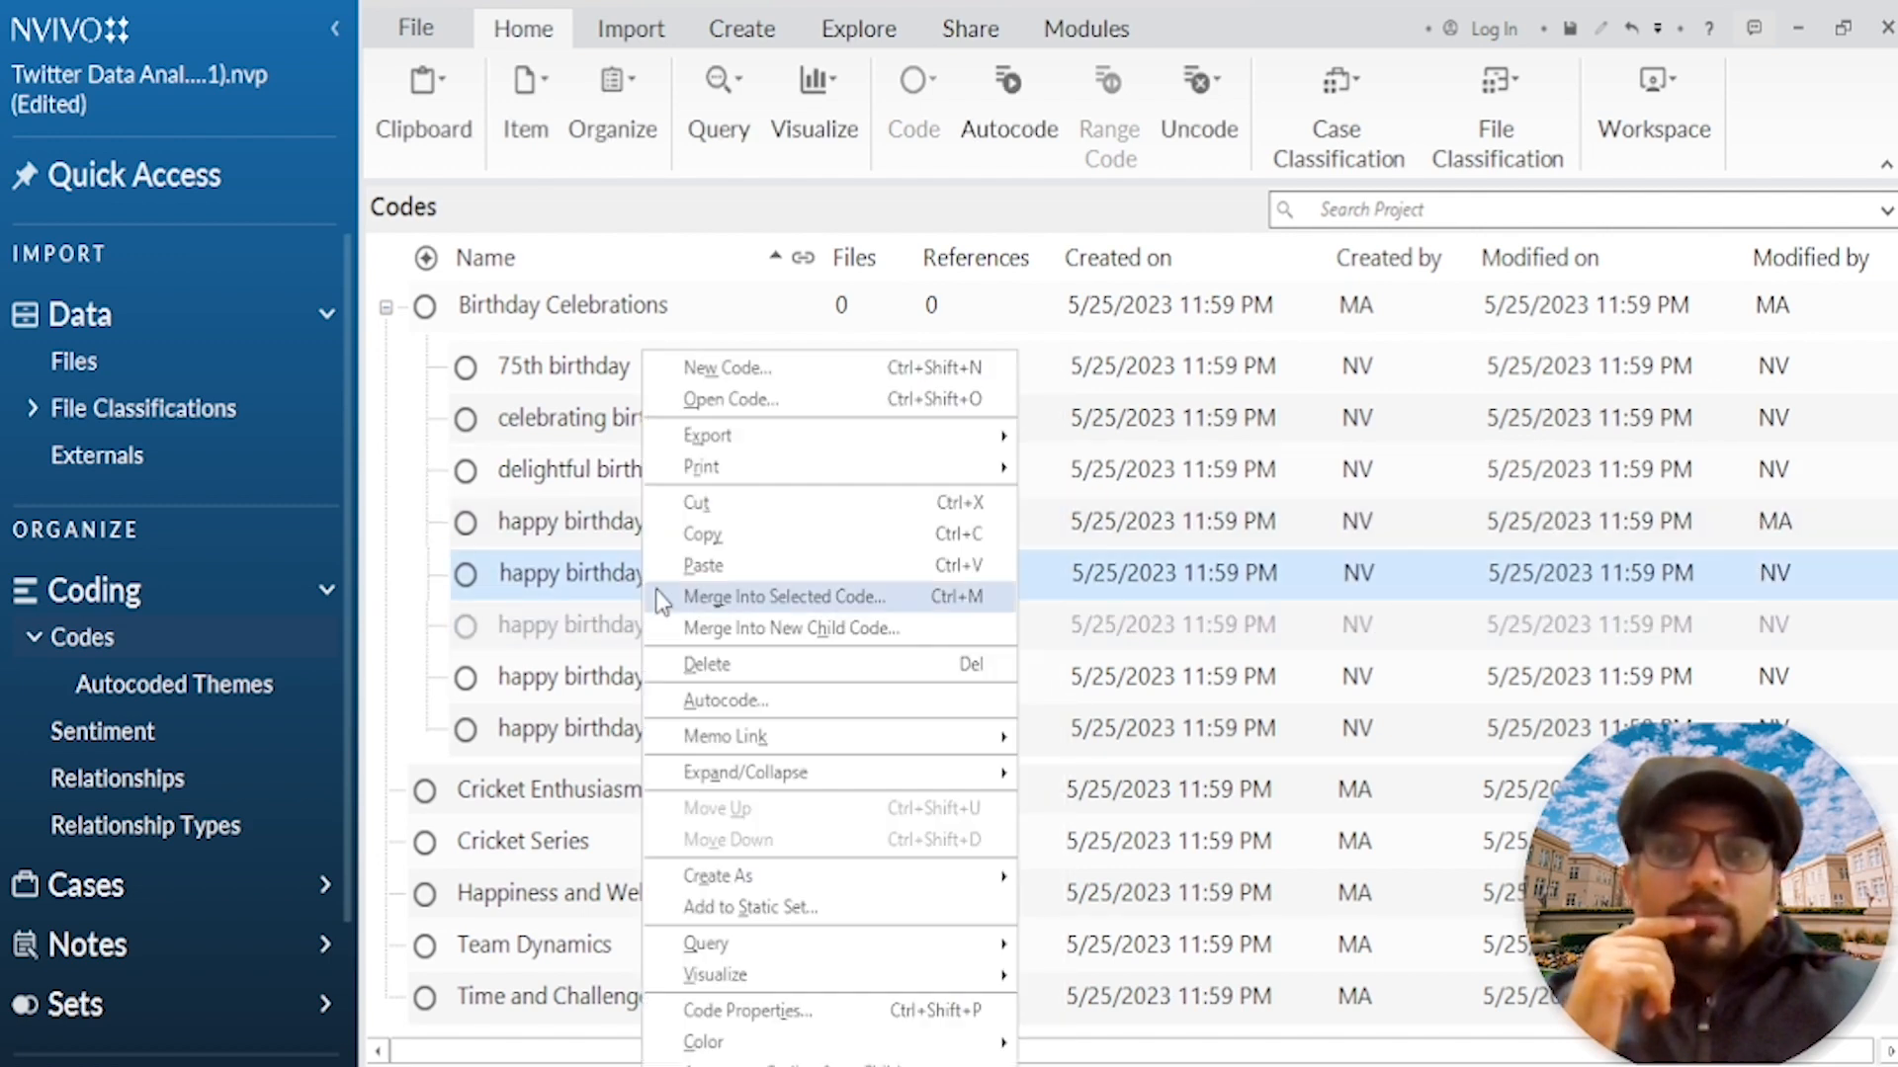
pyautogui.click(728, 605)
pyautogui.click(1099, 637)
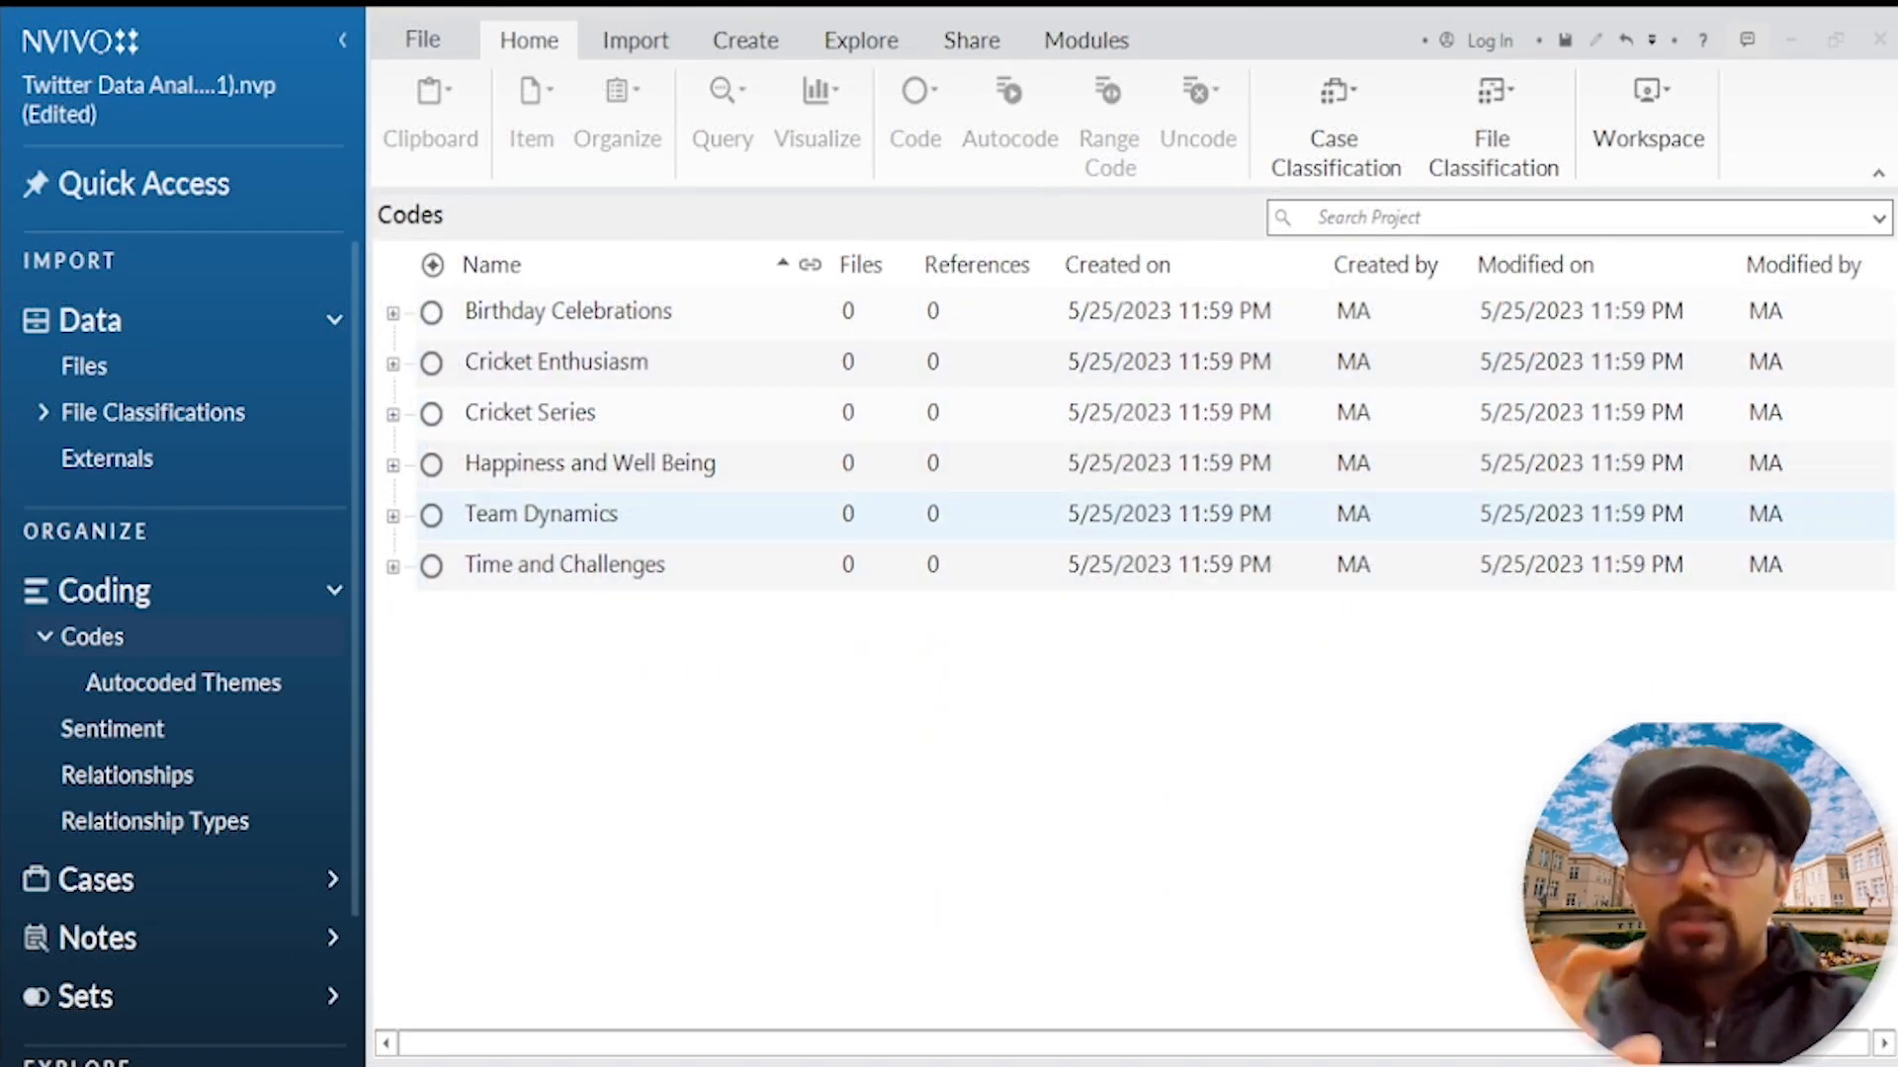
# Step: Review the subcodes grouped under the Birthday Celebrations and Cricket Enthusiasm codes
pyautogui.click(527, 318)
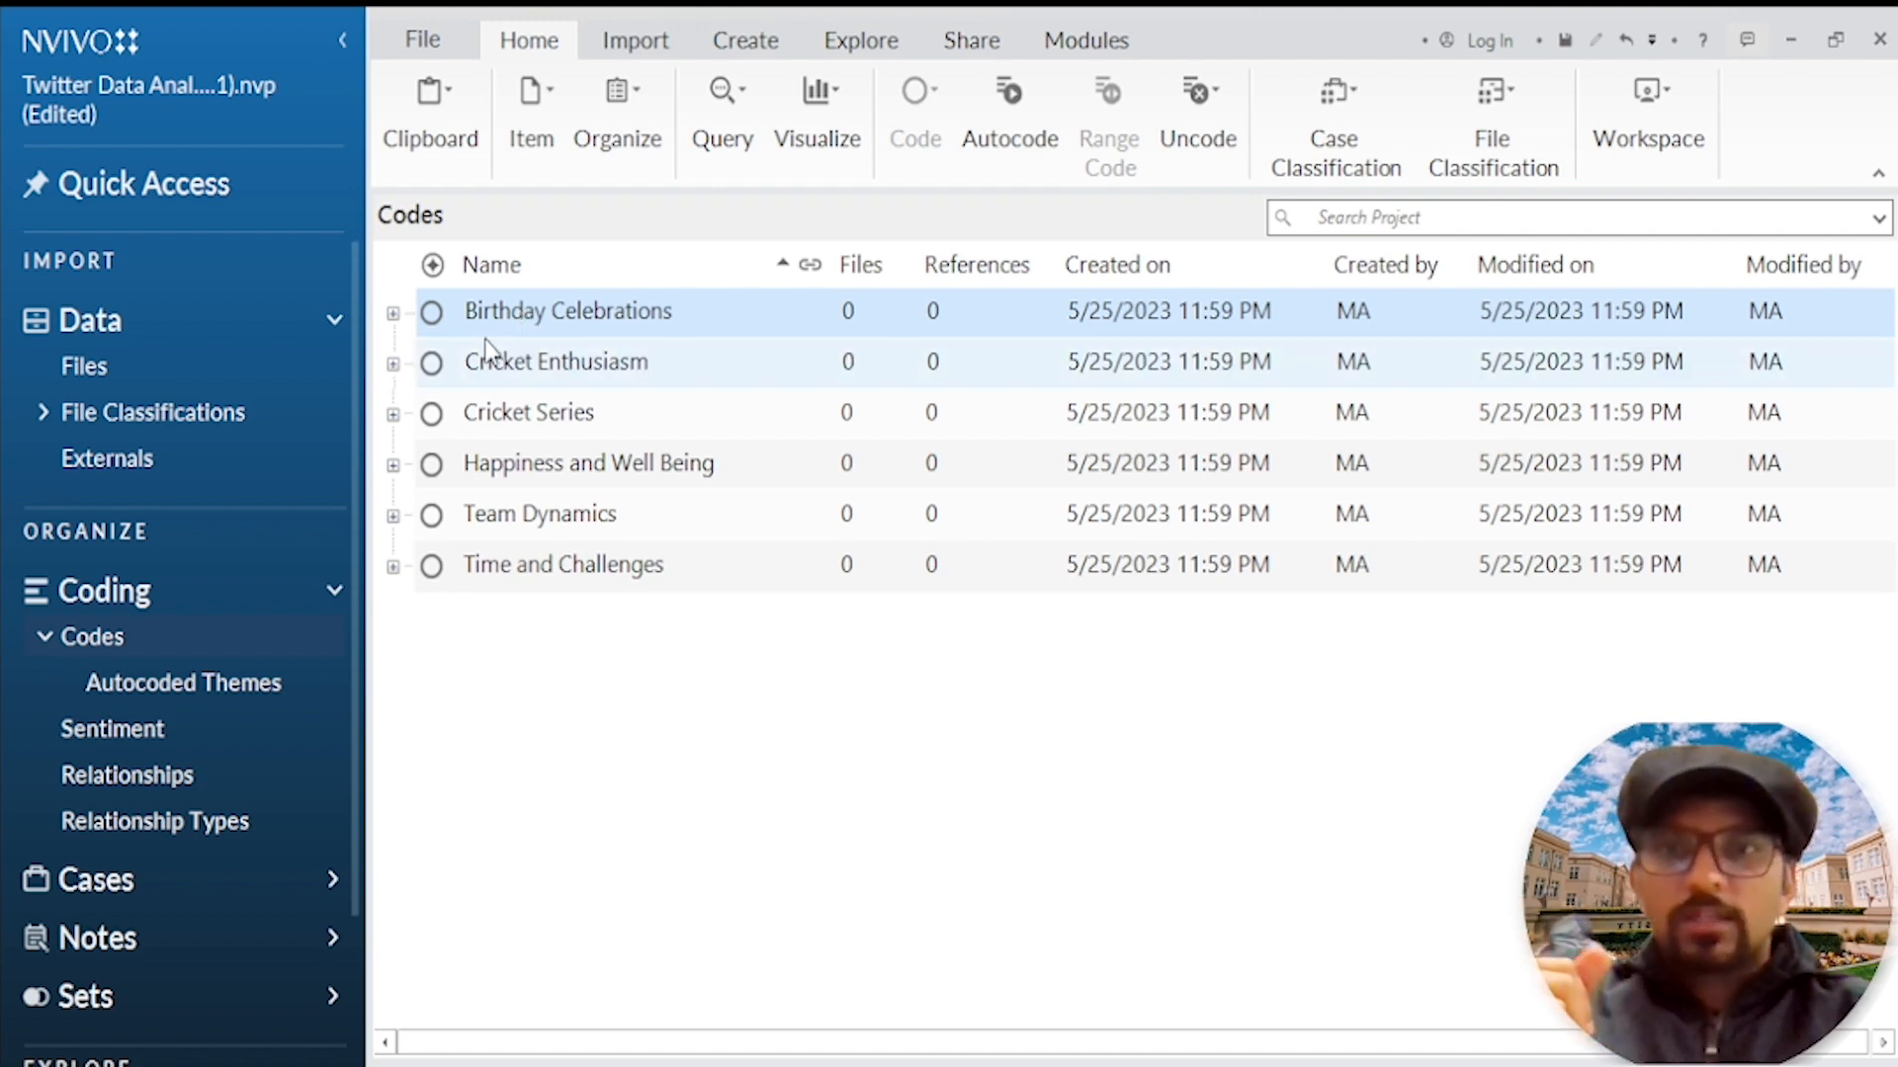
pyautogui.click(393, 314)
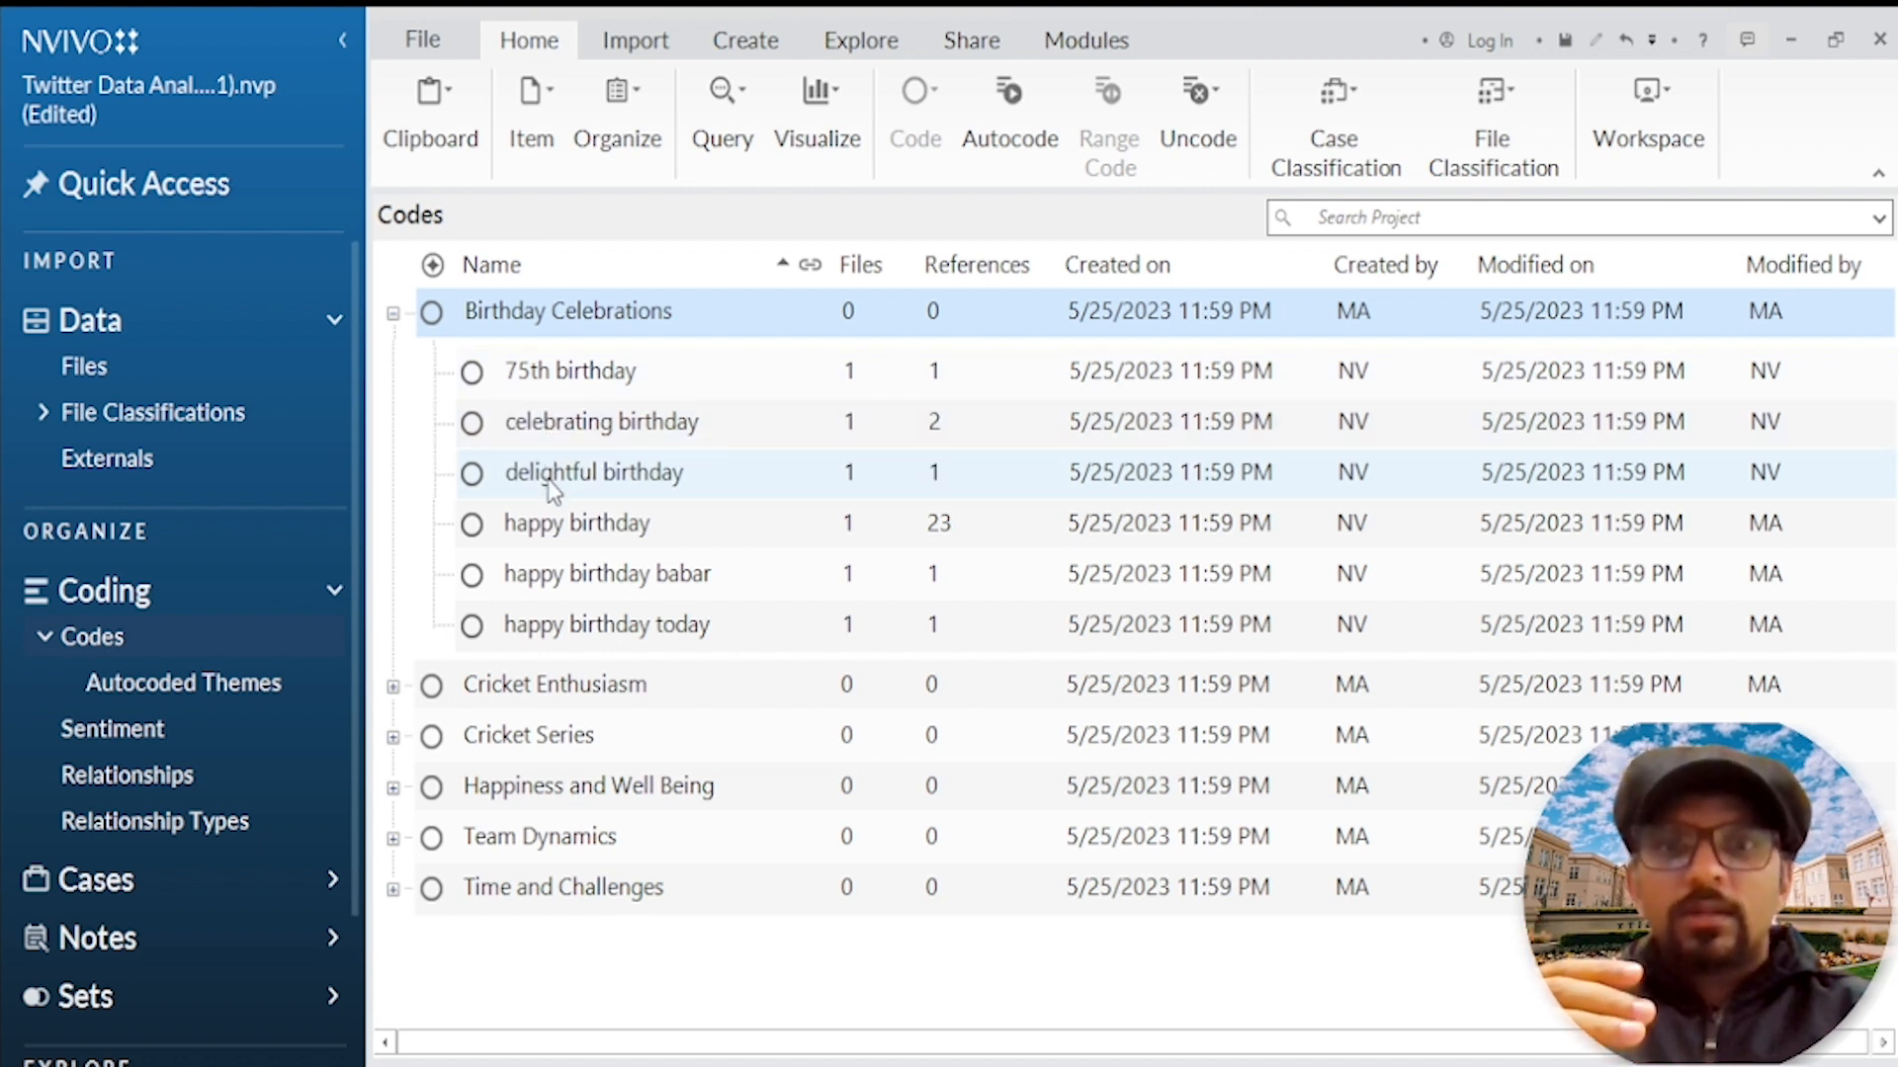
pyautogui.click(581, 386)
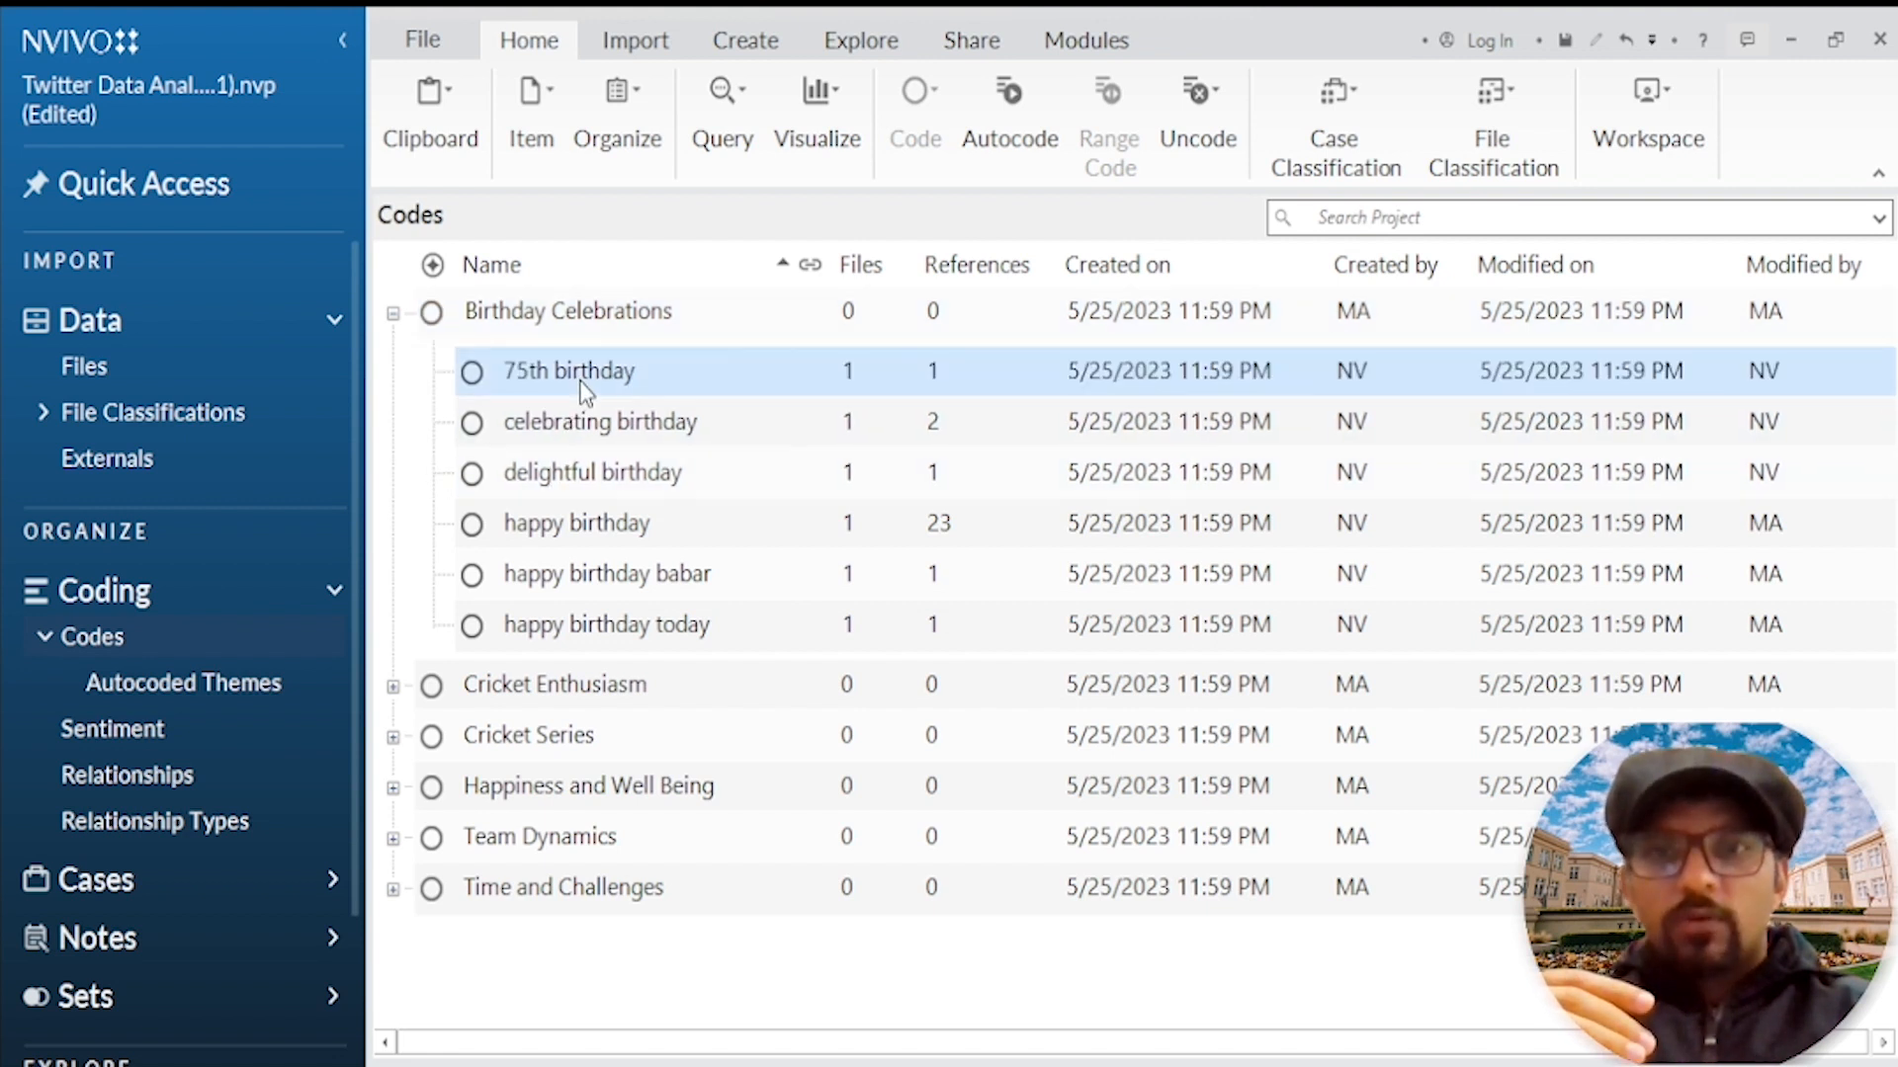
pyautogui.click(580, 419)
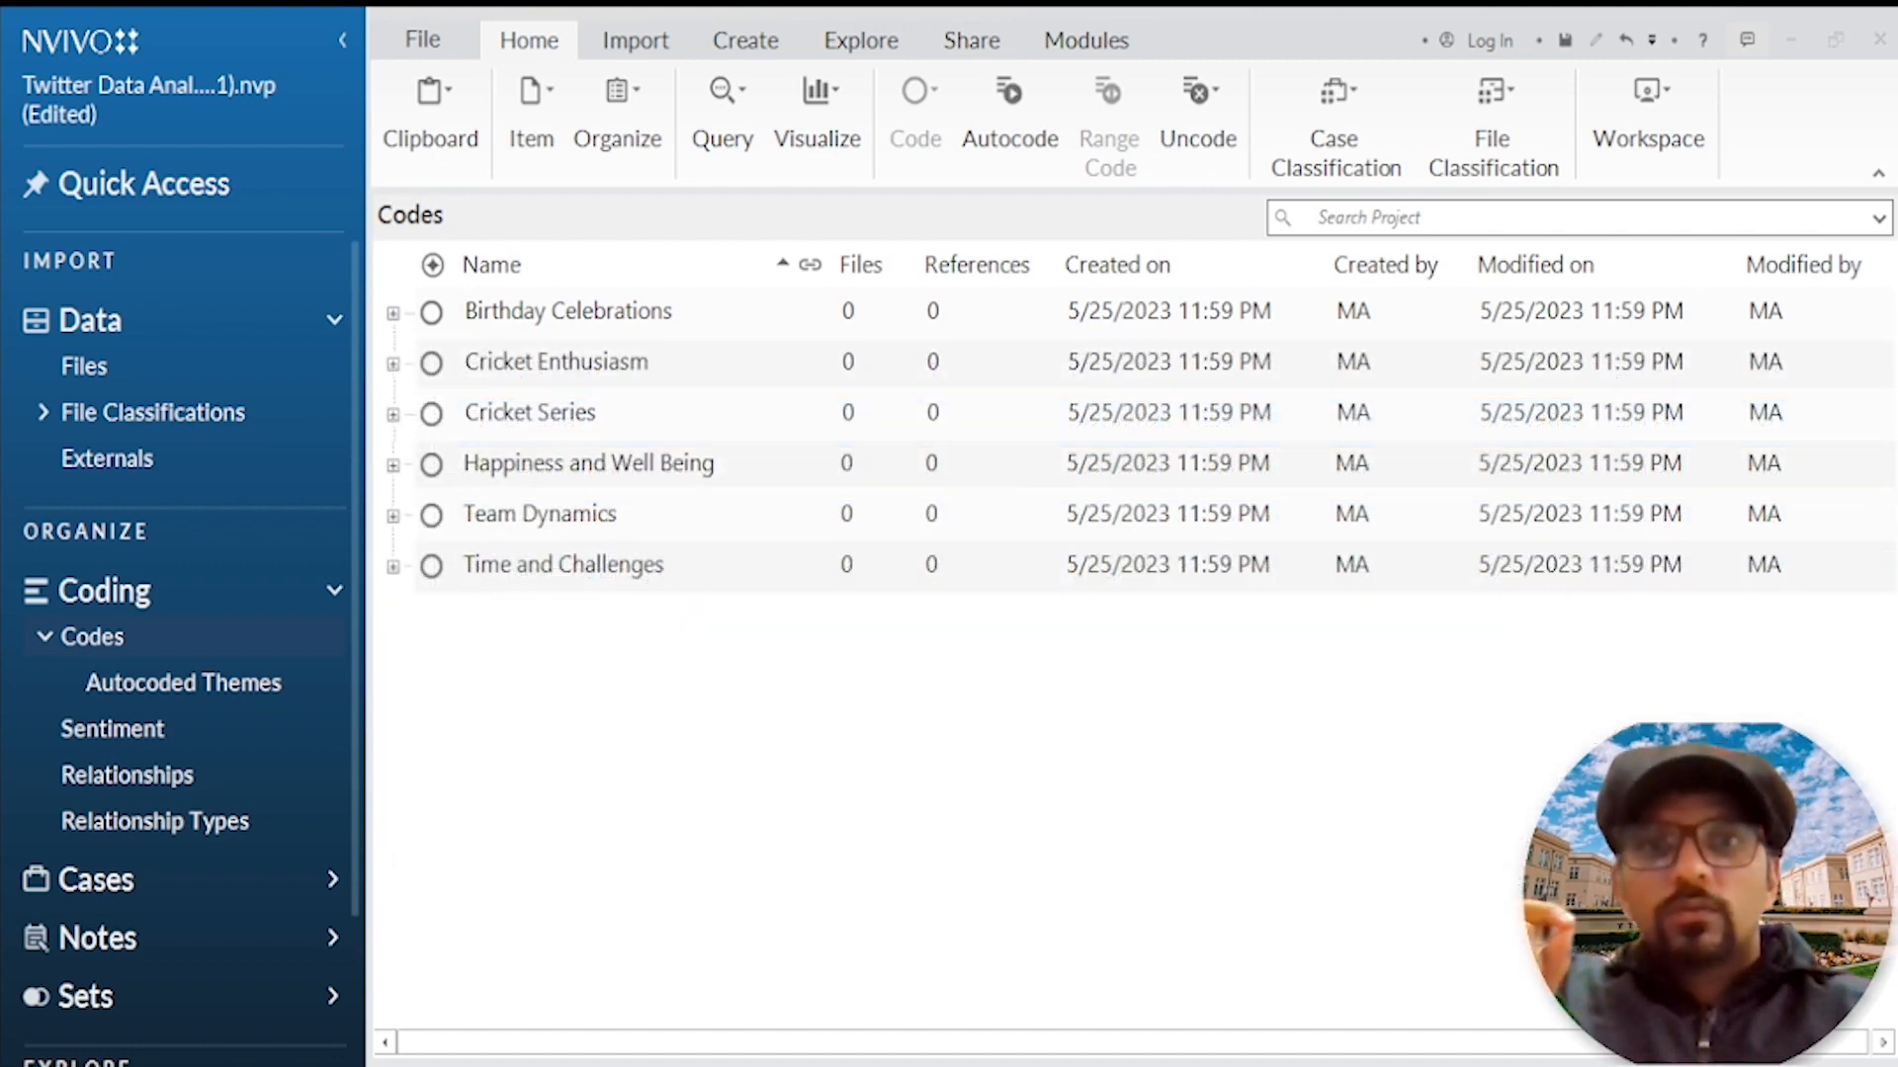
pyautogui.click(392, 364)
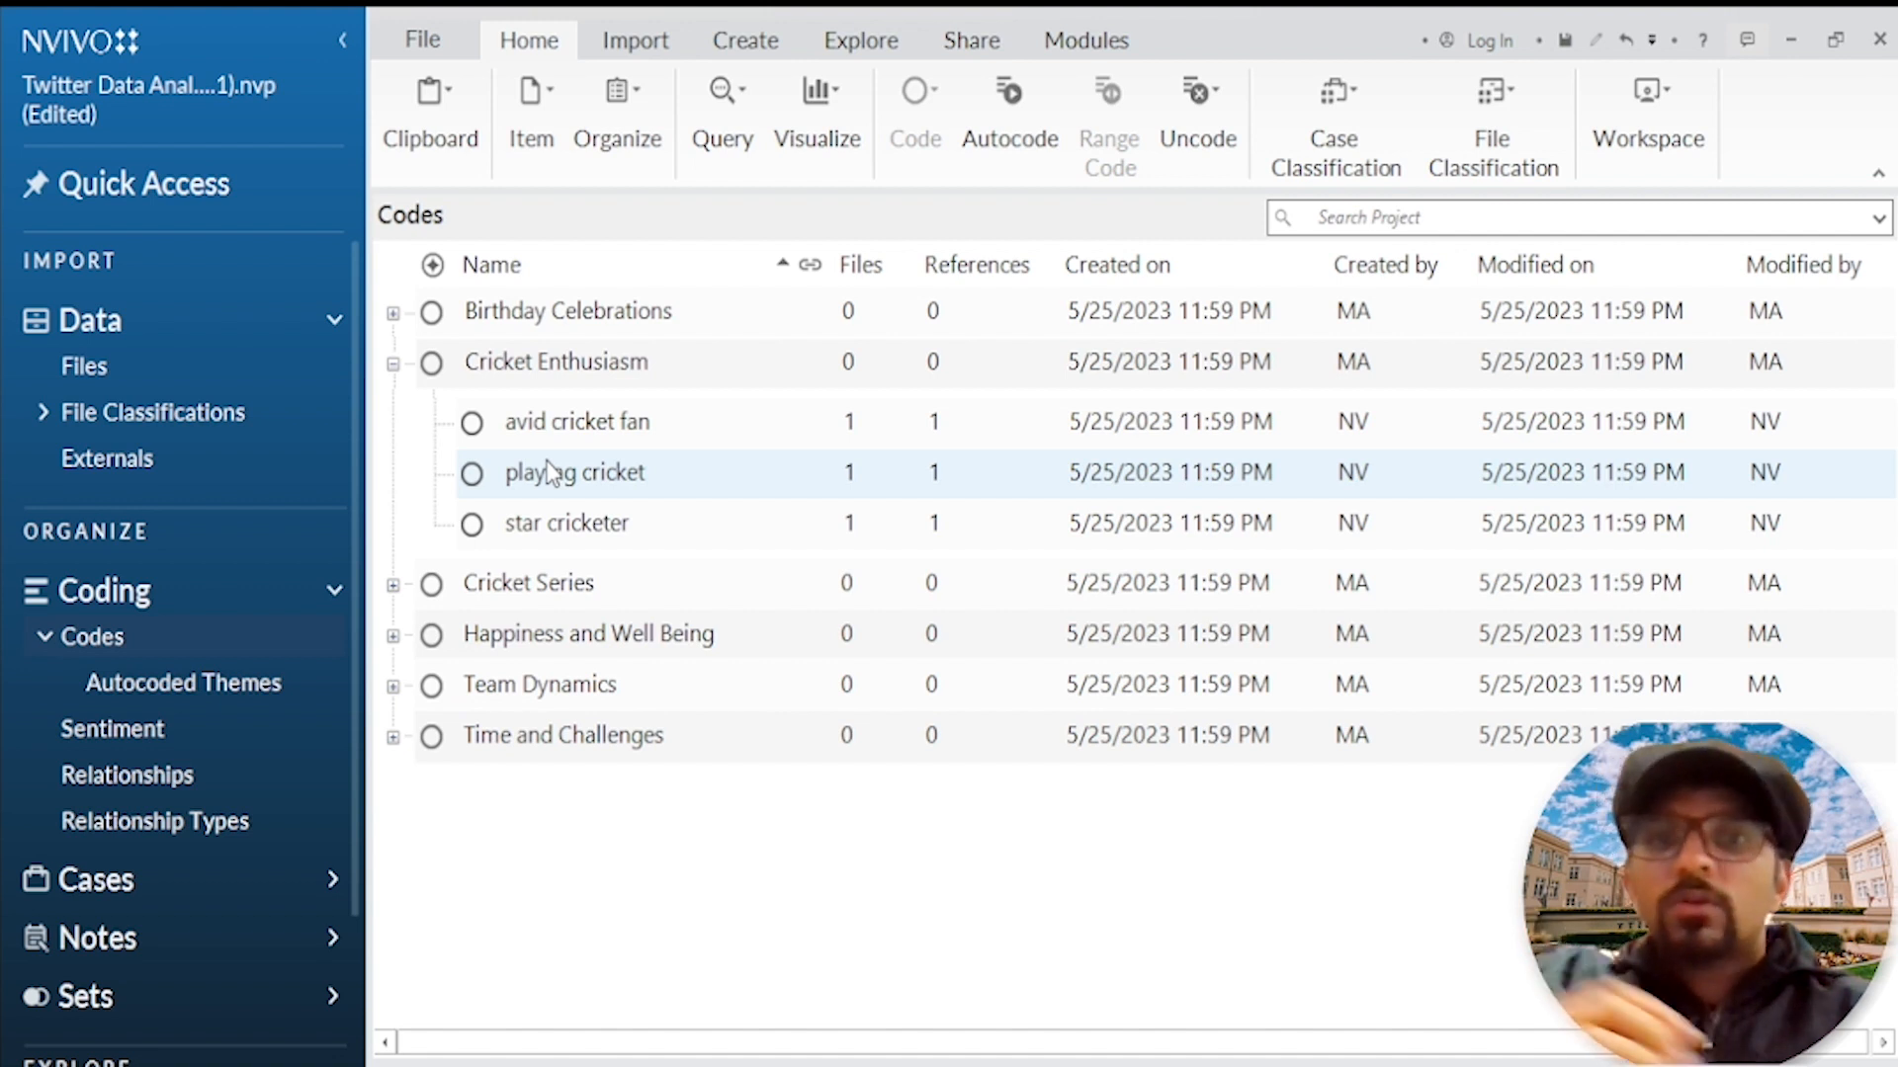
pyautogui.click(591, 429)
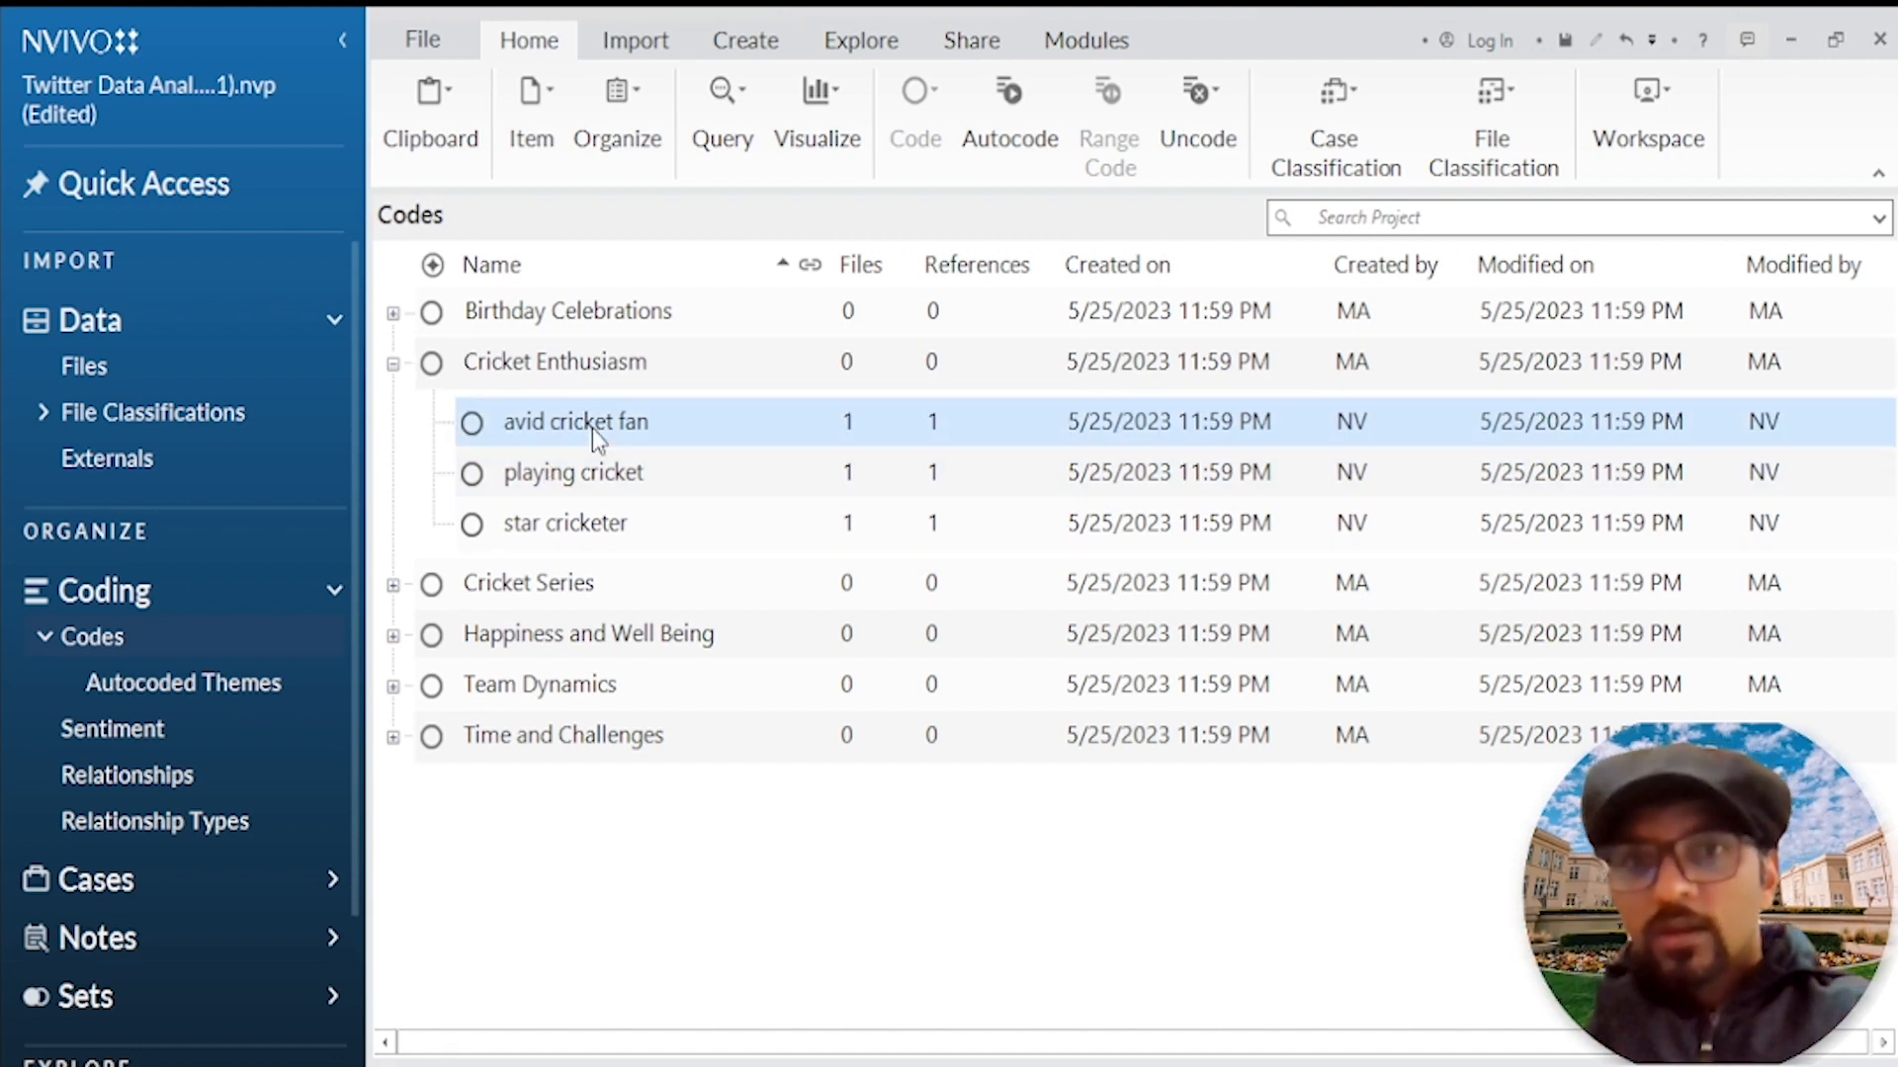
pyautogui.click(588, 474)
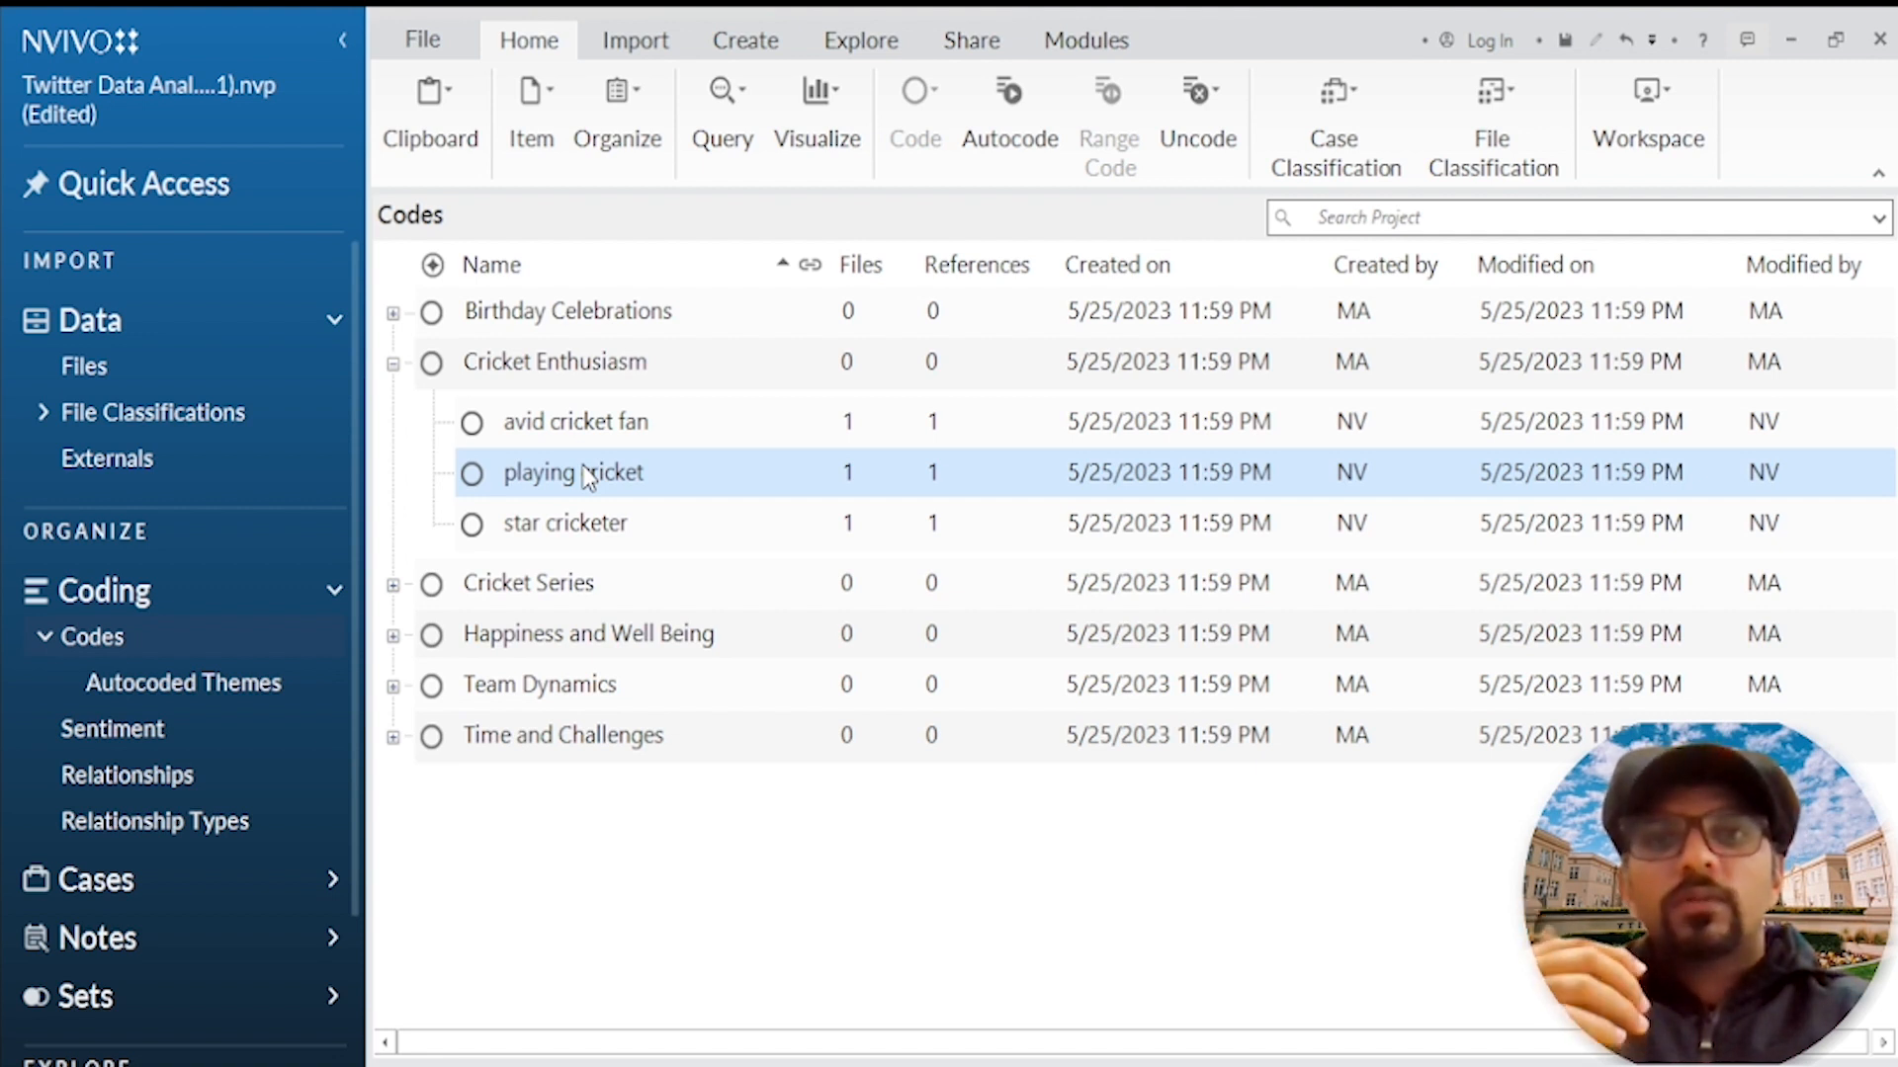
pyautogui.click(392, 363)
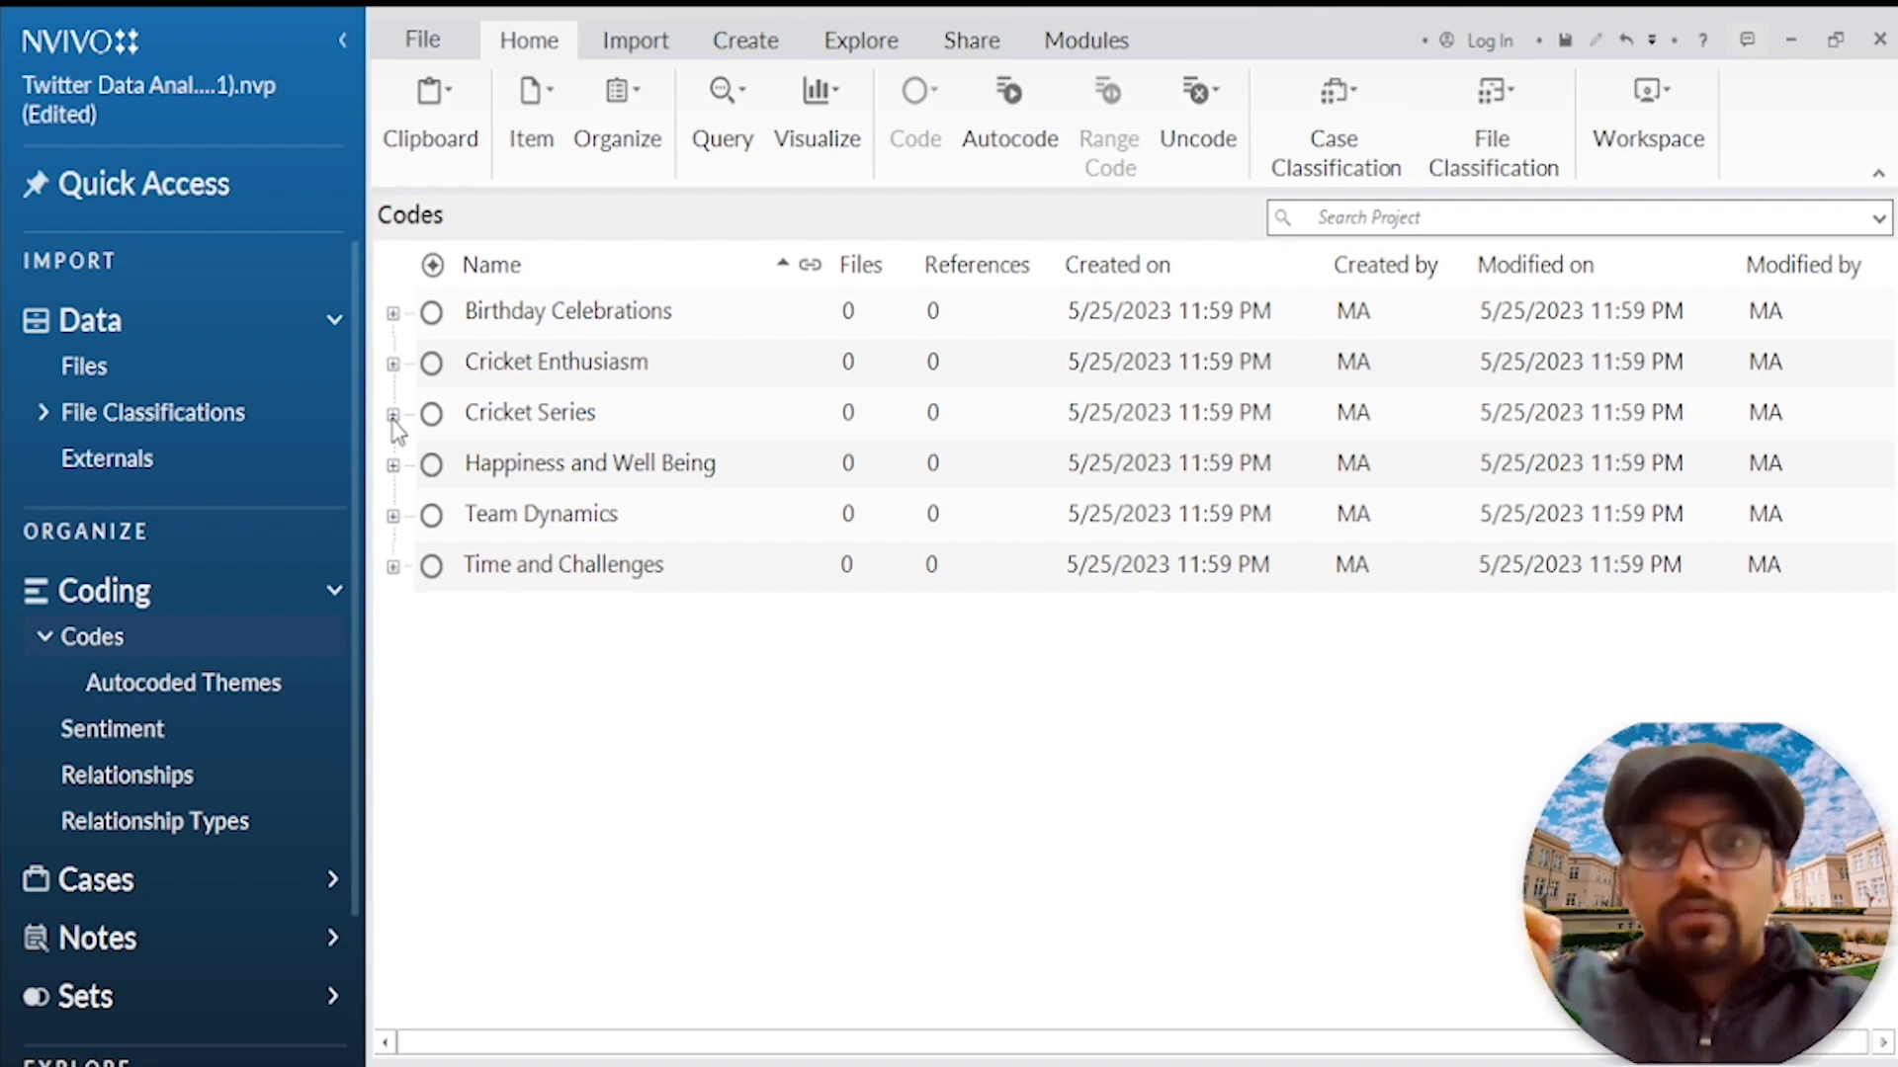
# Step: Review the subcodes grouped under the Cricket Series and Happiness and Well Being codes
pyautogui.click(393, 414)
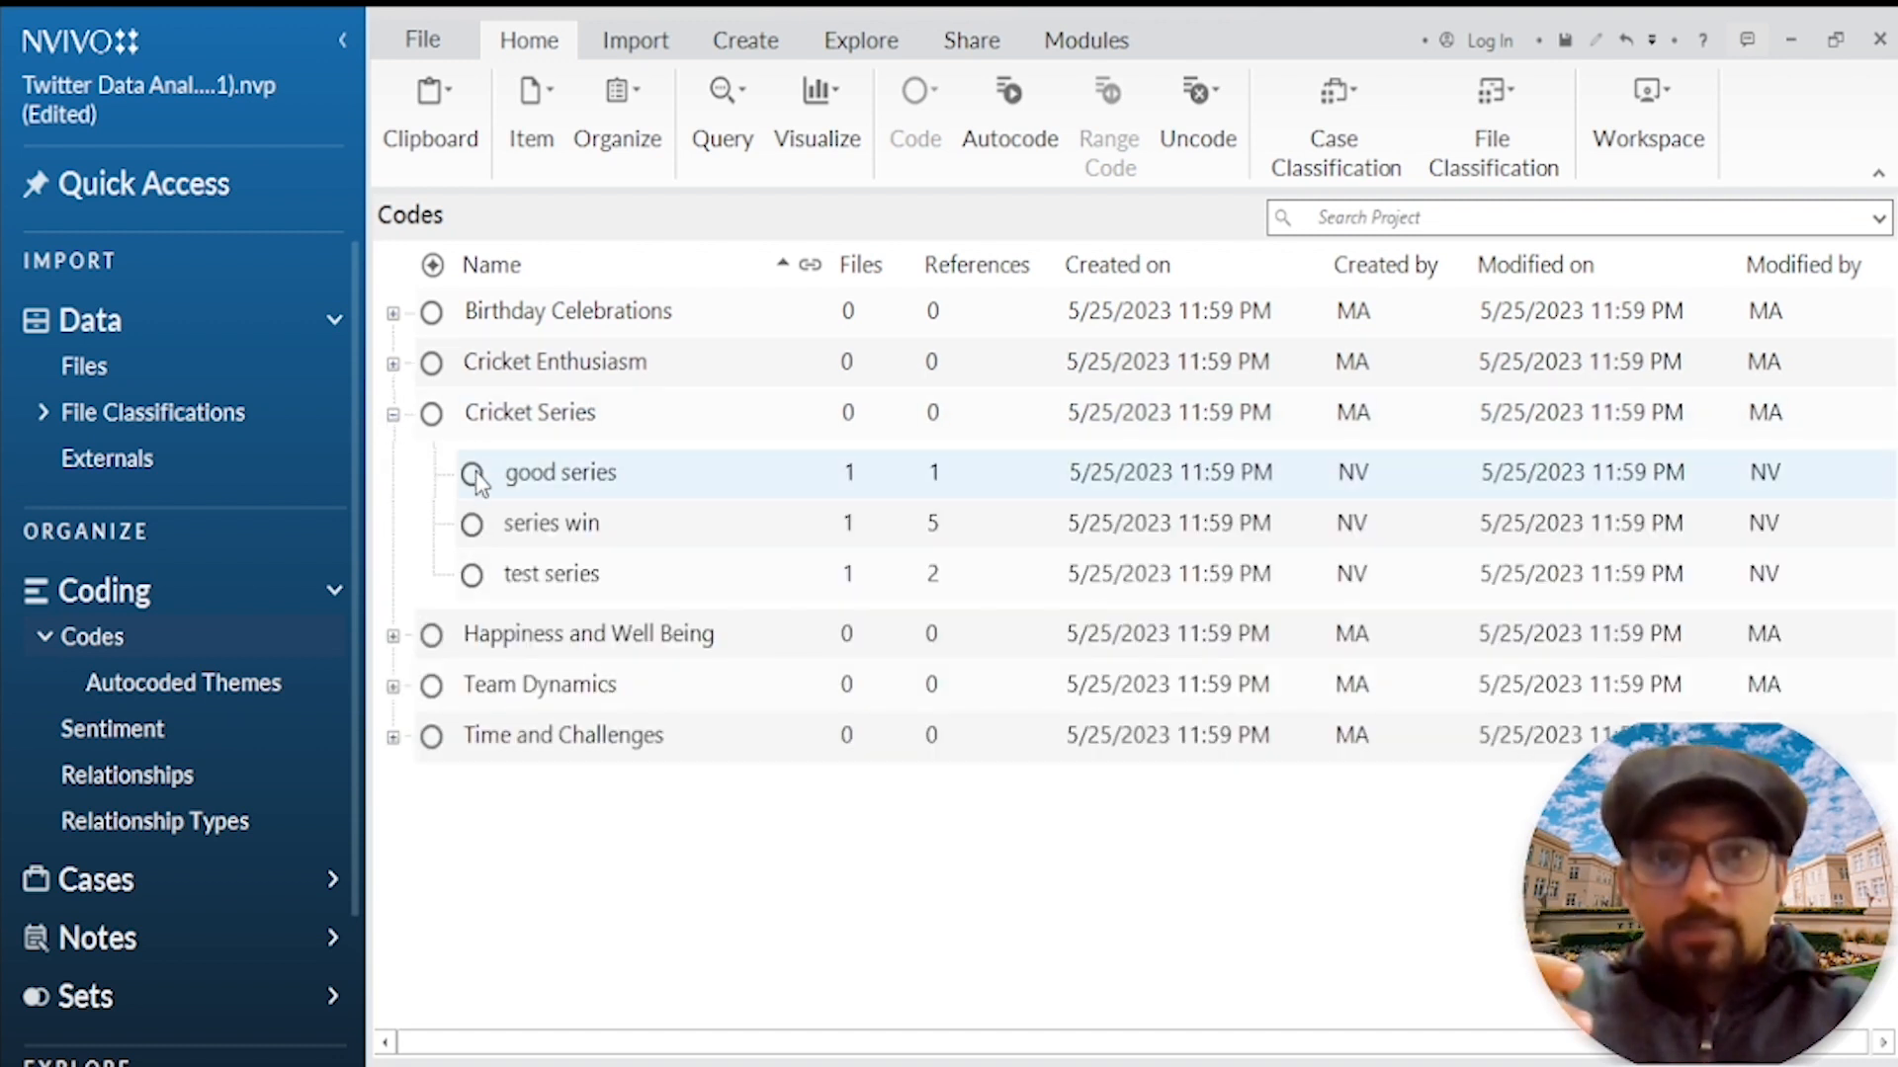
pyautogui.click(549, 530)
pyautogui.click(552, 577)
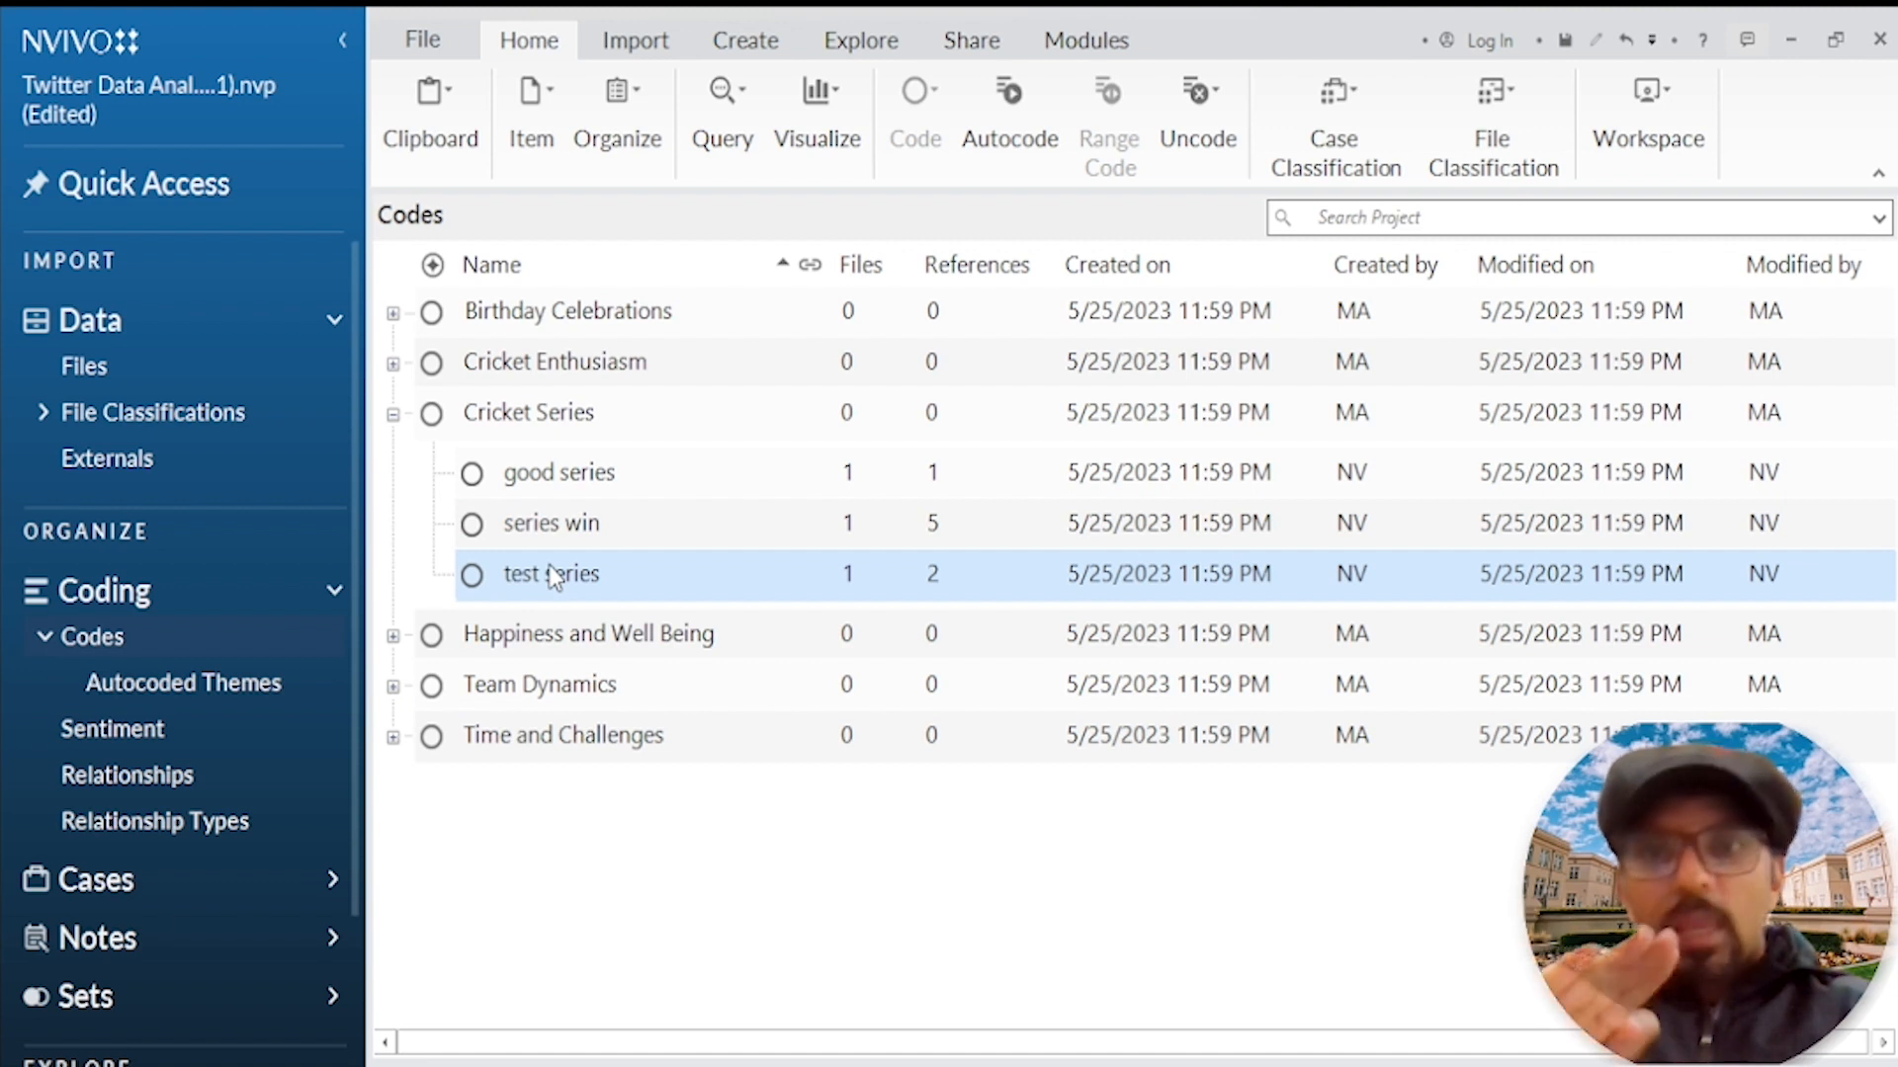
pyautogui.click(552, 425)
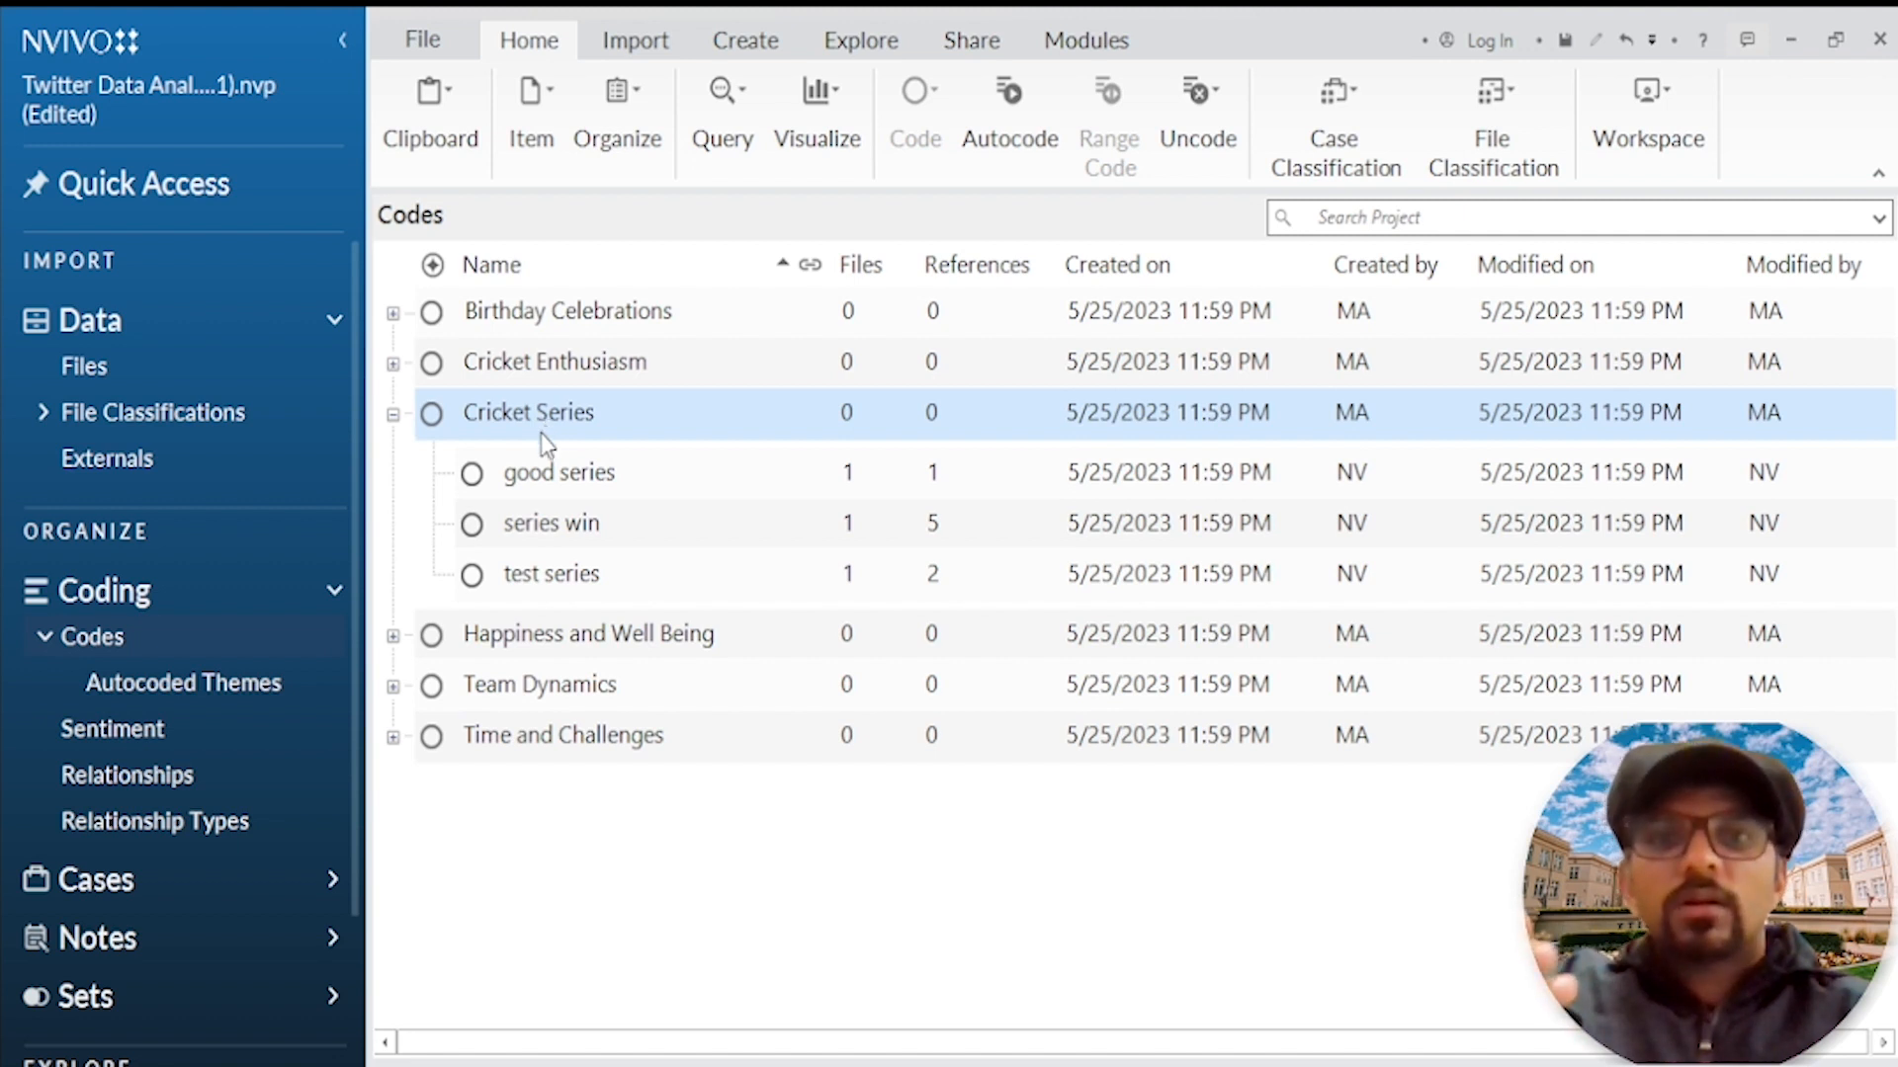
pyautogui.doubleClick(633, 637)
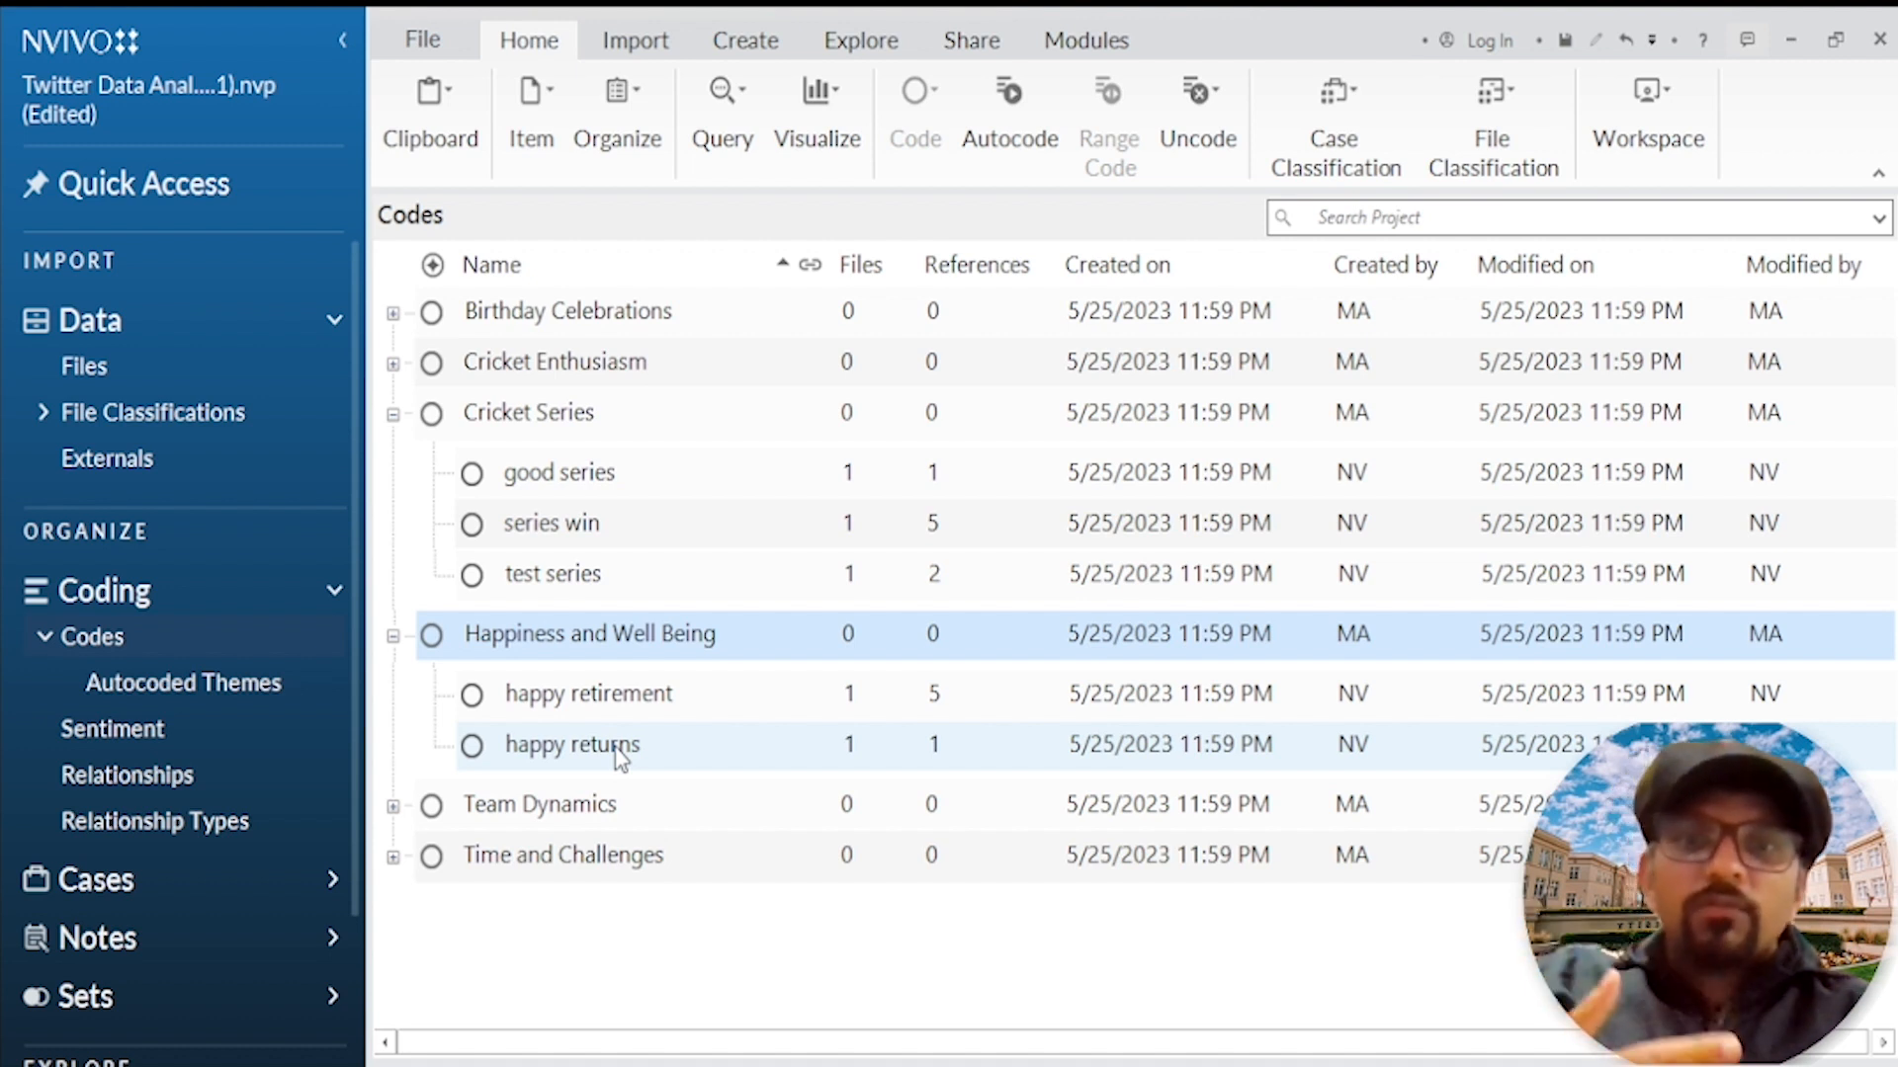
pyautogui.click(392, 413)
pyautogui.click(392, 464)
# Step: Review the subcodes grouped under the Team Dynamics and Time and Challenges codes
pyautogui.click(393, 515)
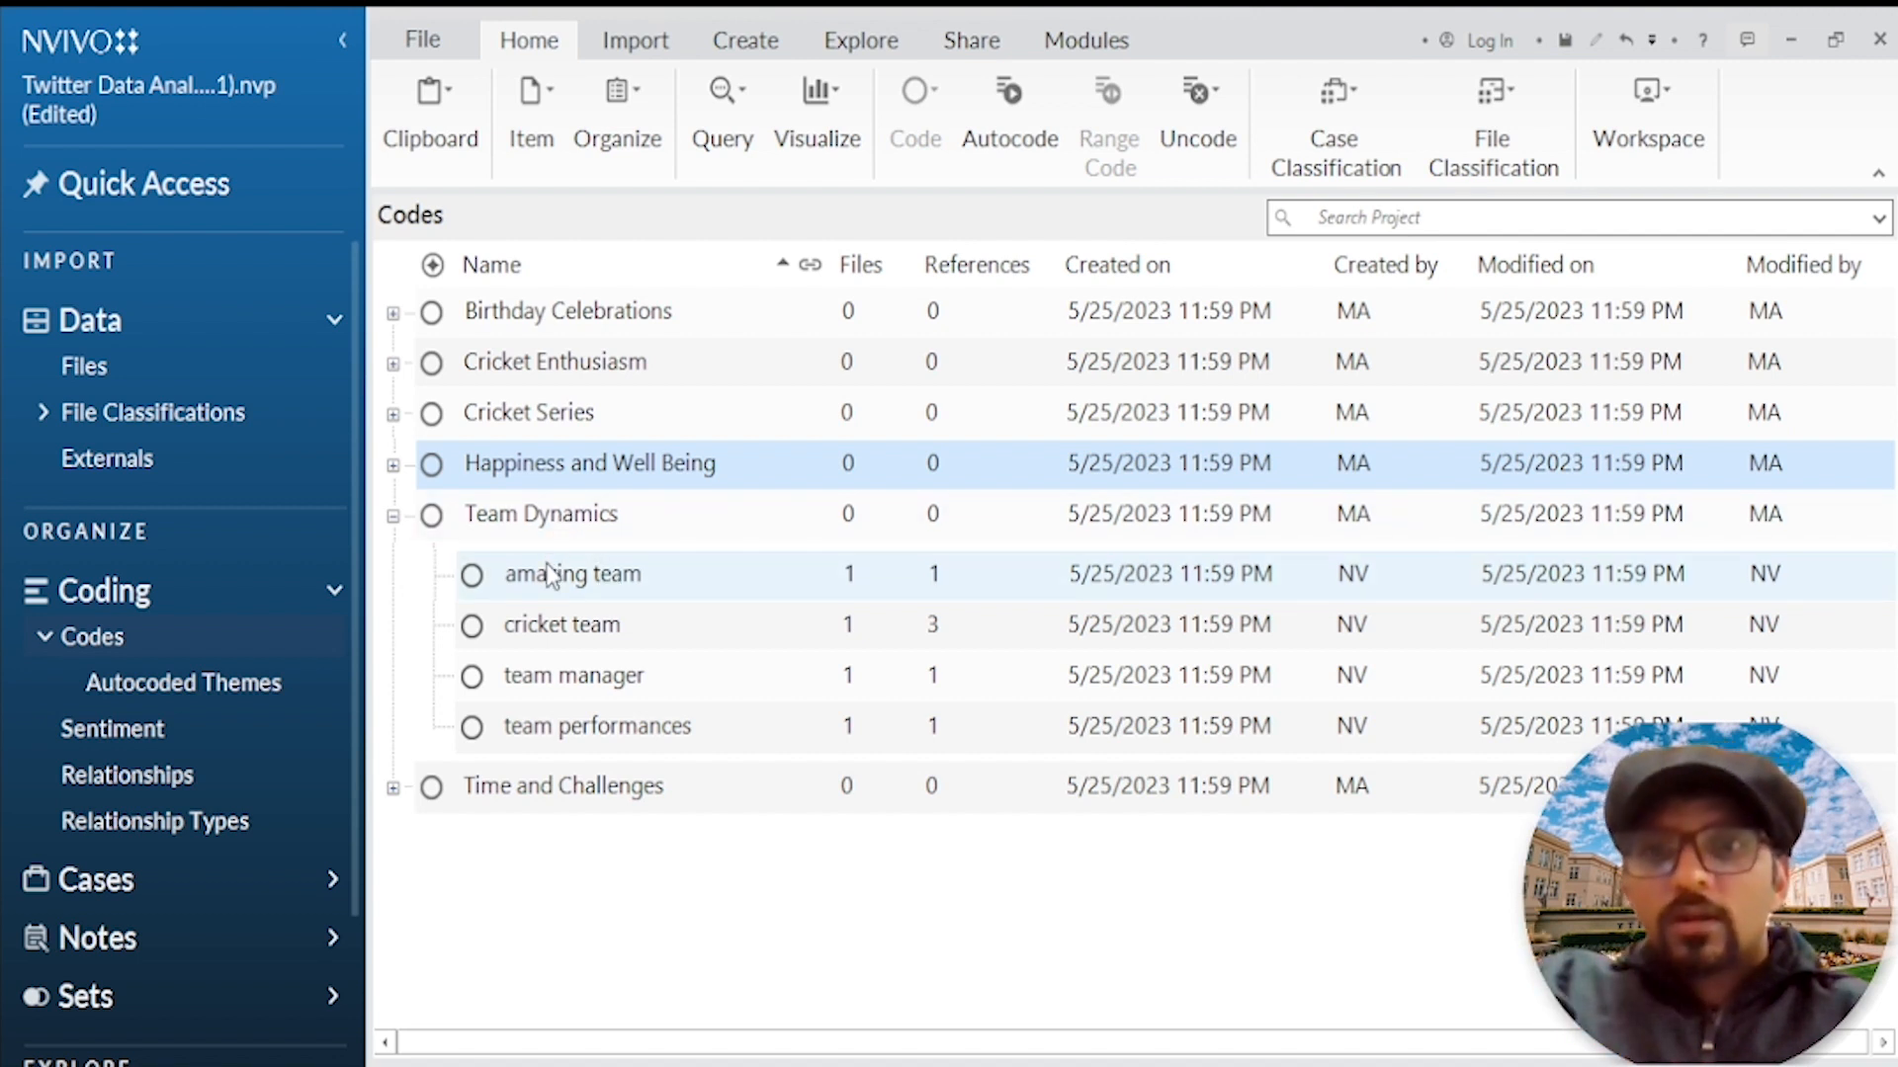
pyautogui.click(583, 676)
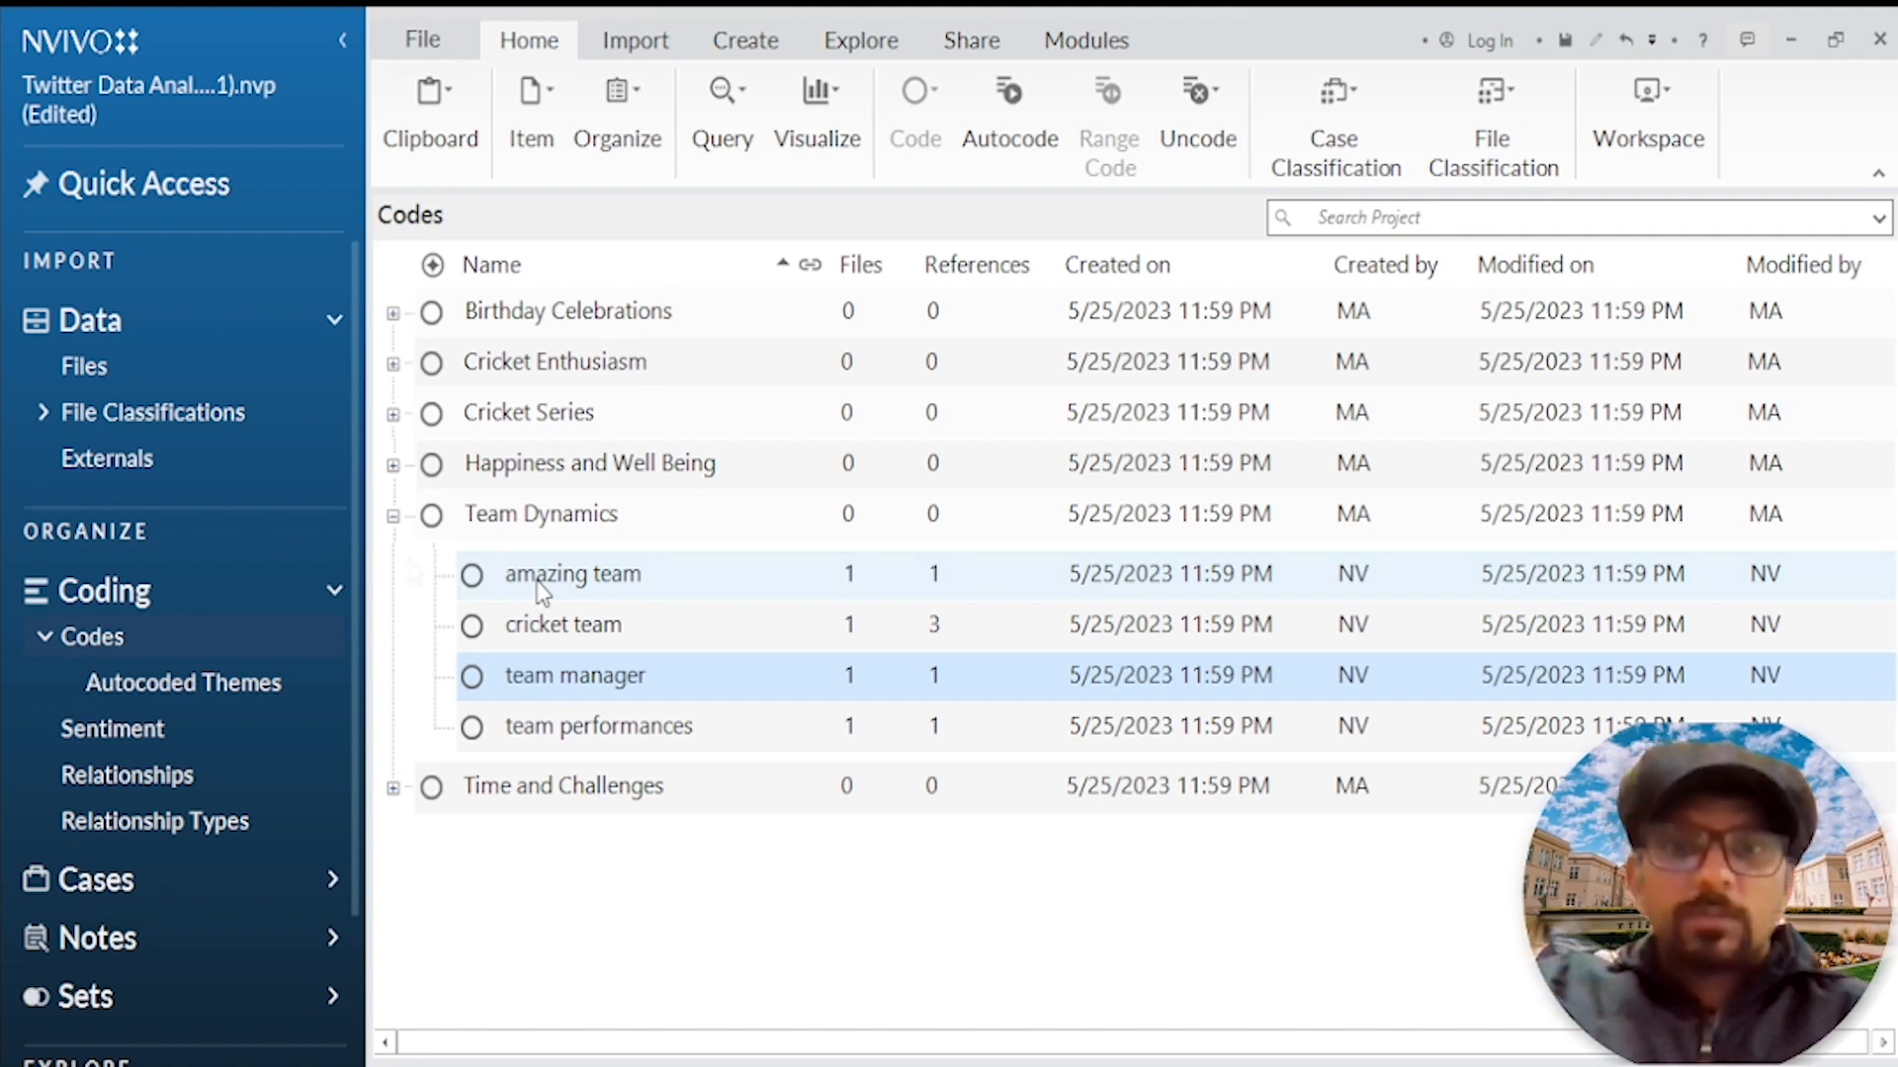
pyautogui.click(394, 516)
pyautogui.click(494, 567)
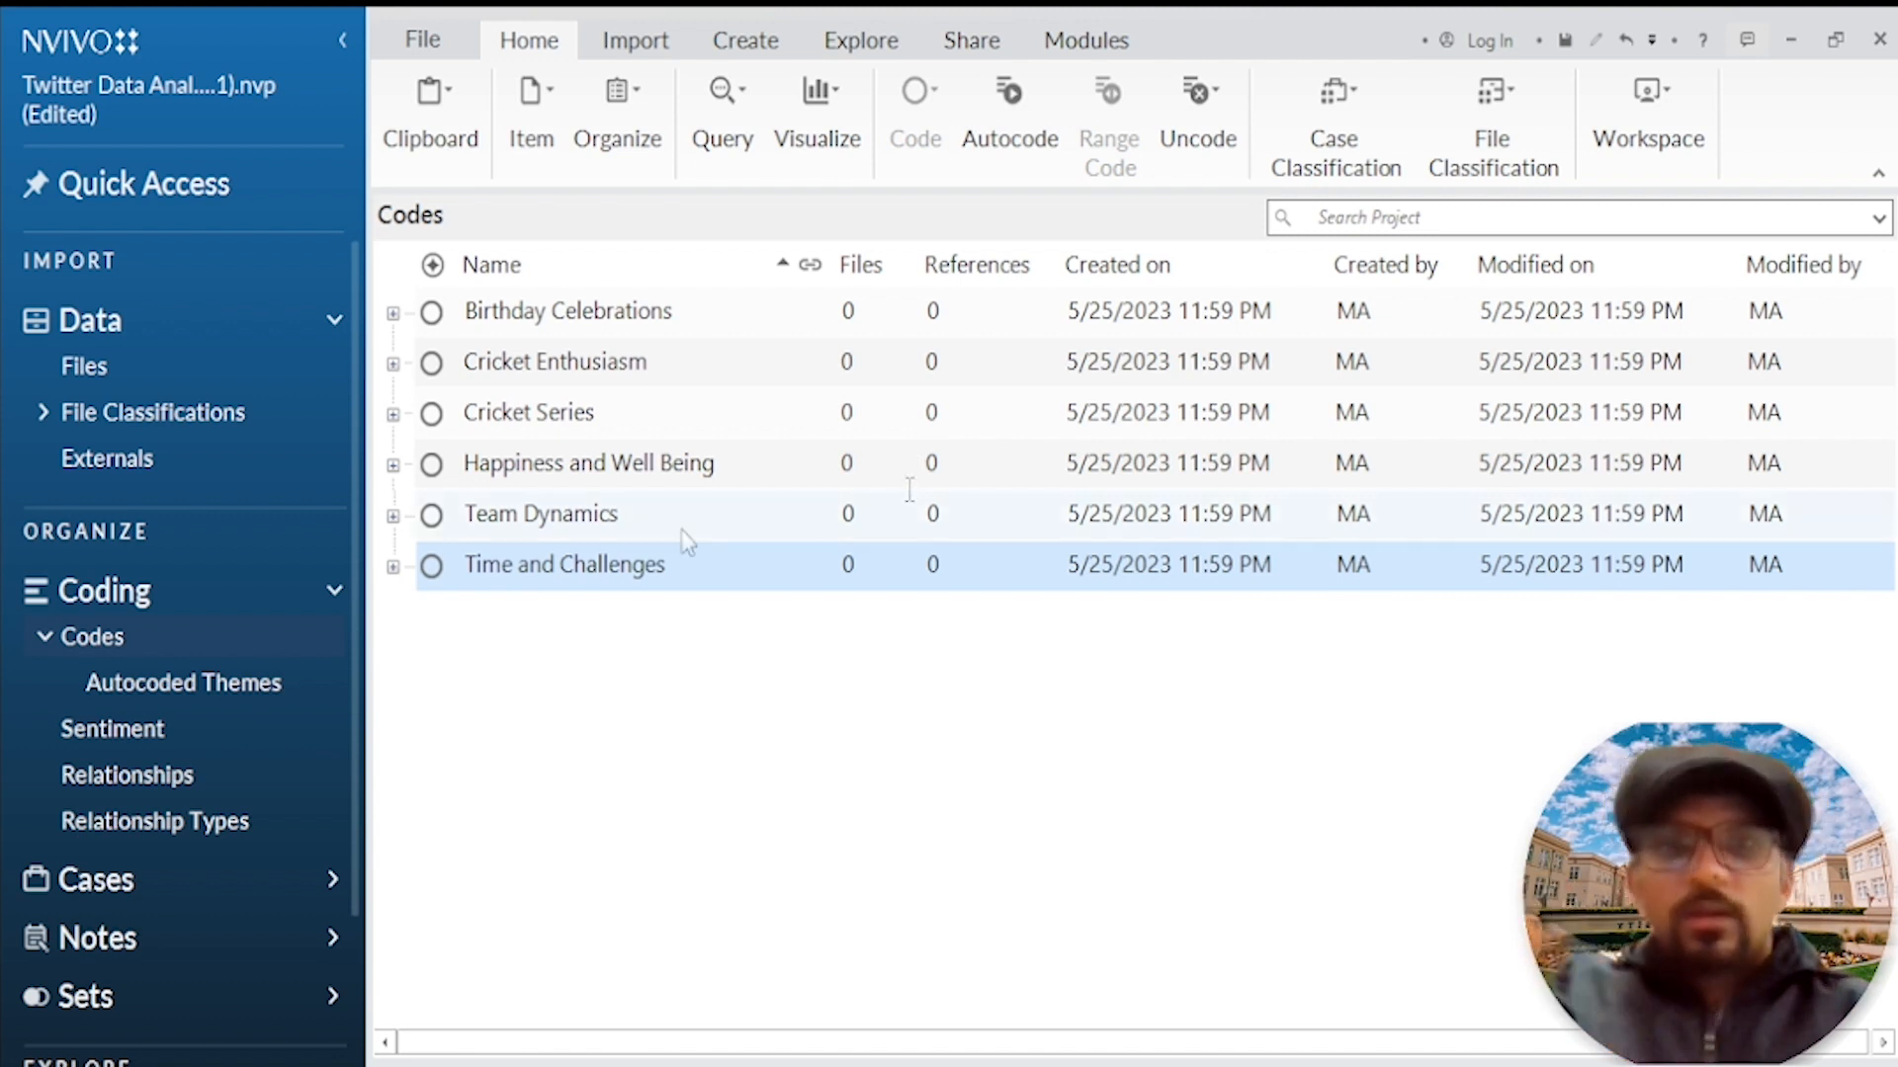
pyautogui.click(394, 568)
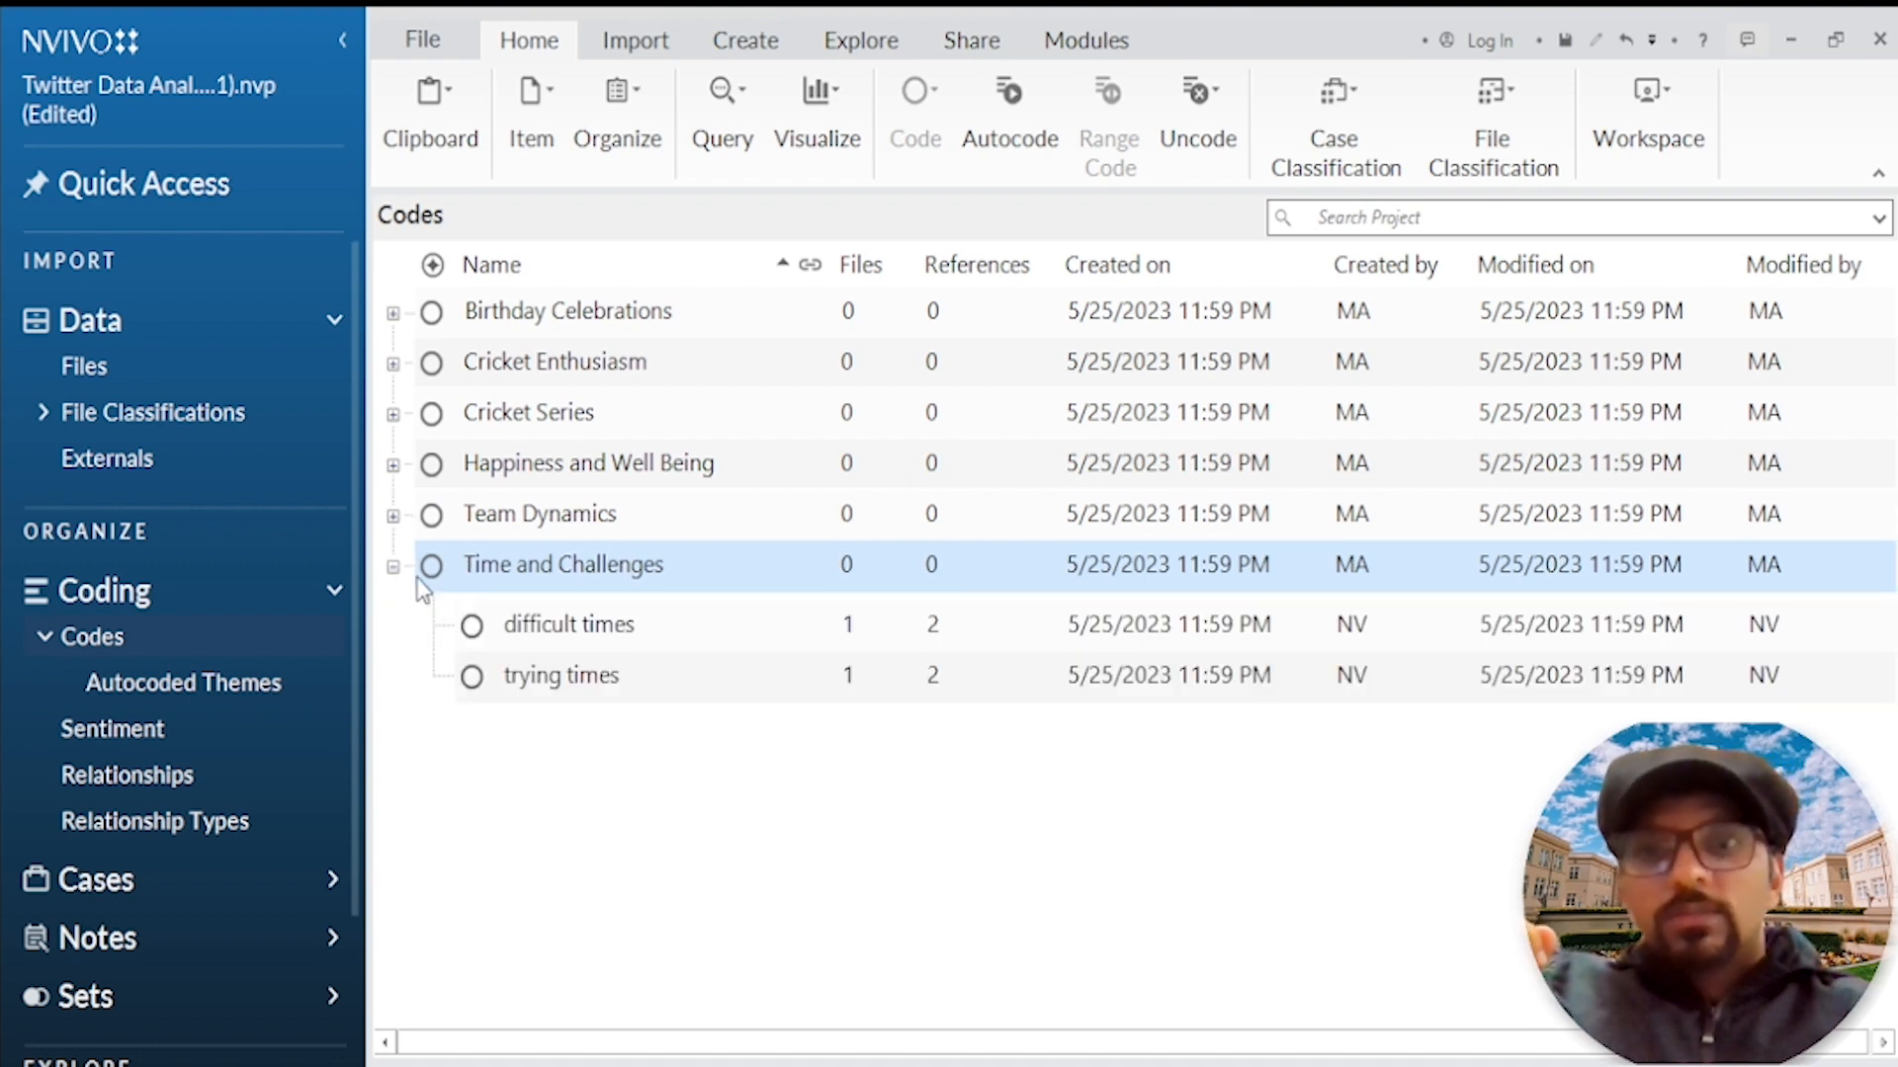